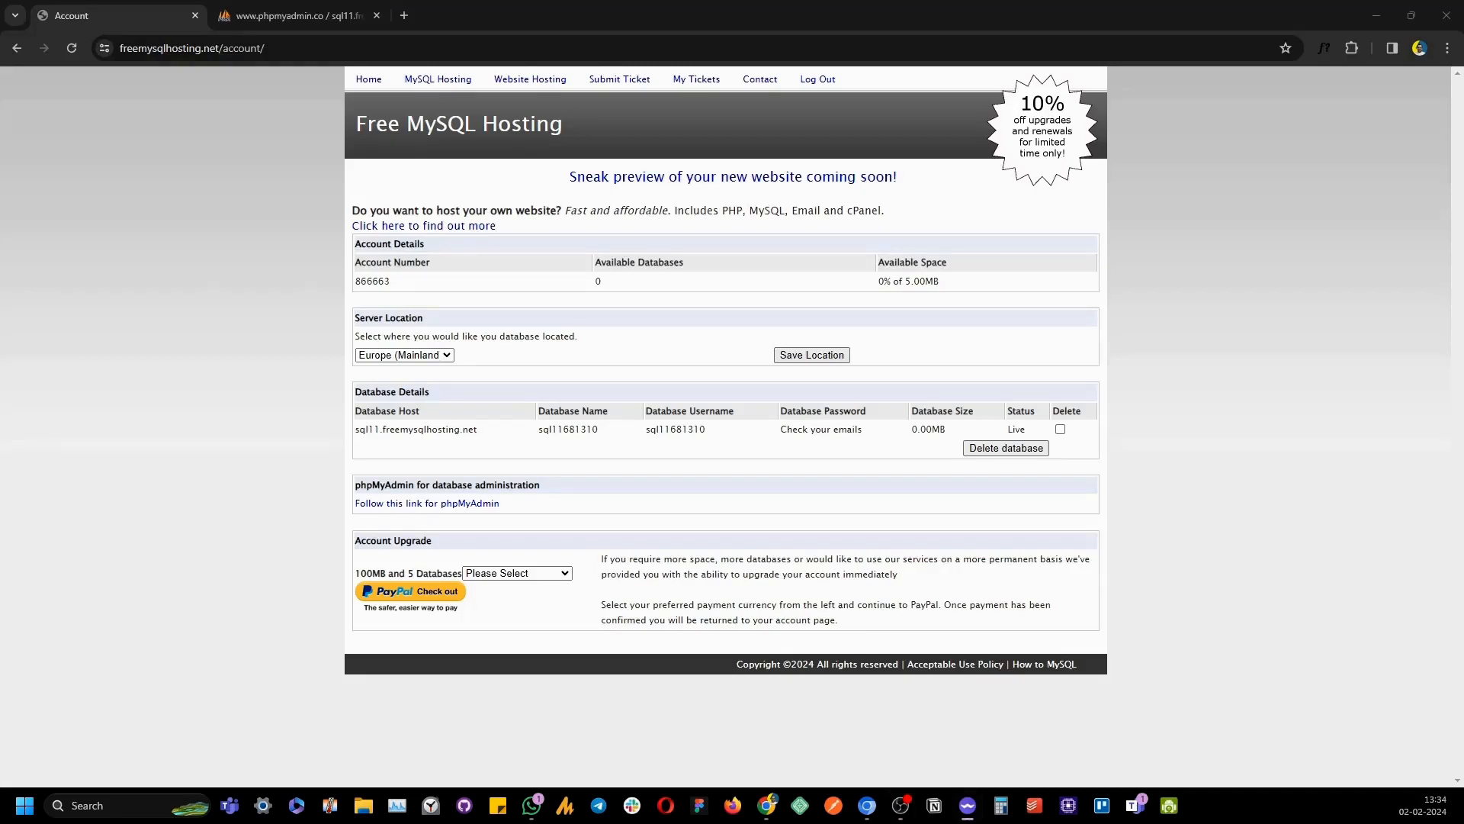
Open the MySQL data store integration and paste host sql11.freemysqlhosting.net without the leading space
{"action": "left_click", "coordinate": [868, 804]}
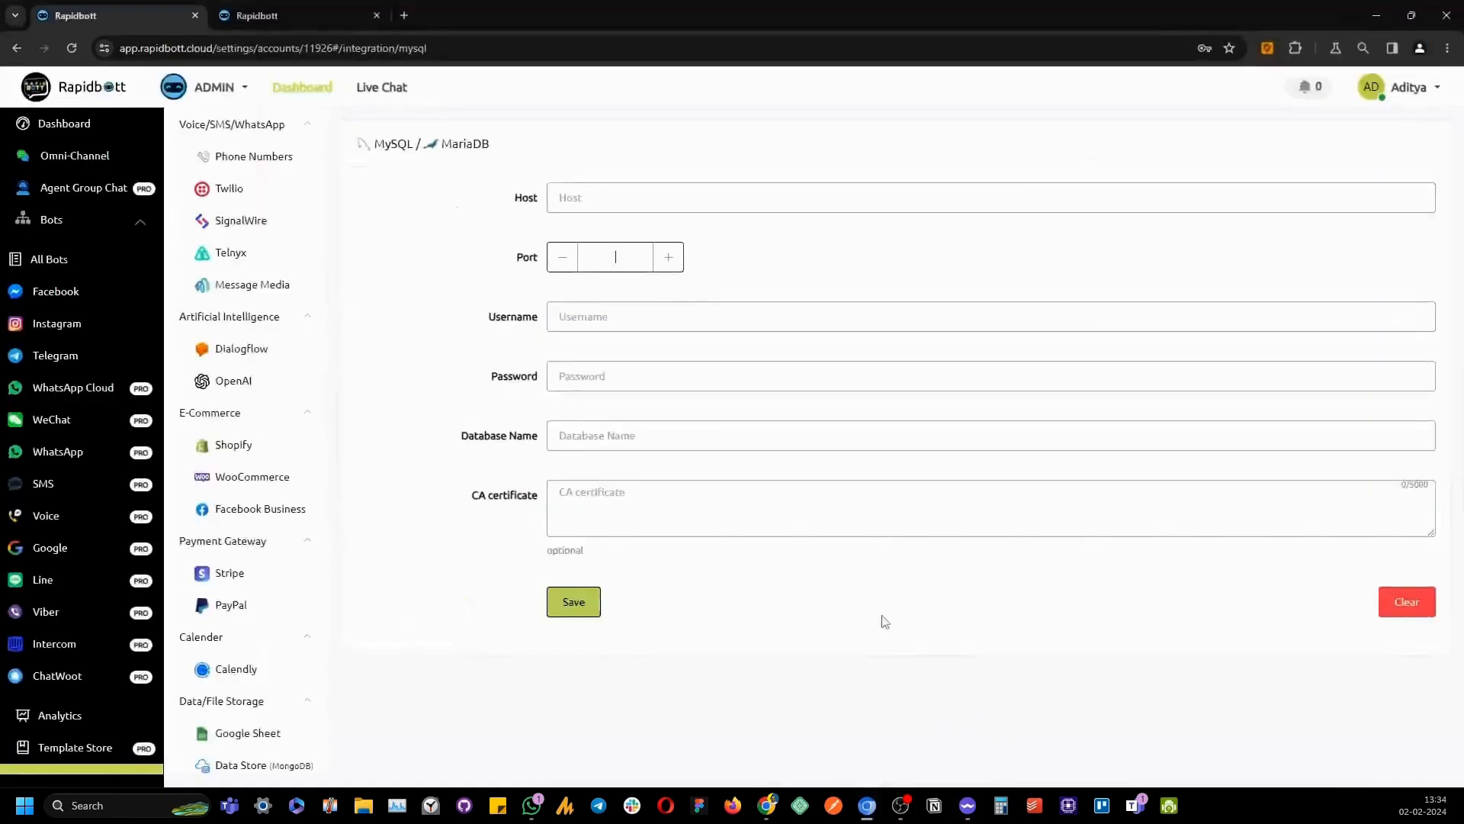
{"action": "scroll", "coordinate": [74, 431], "scroll_direction": "down", "scroll_amount": 3}
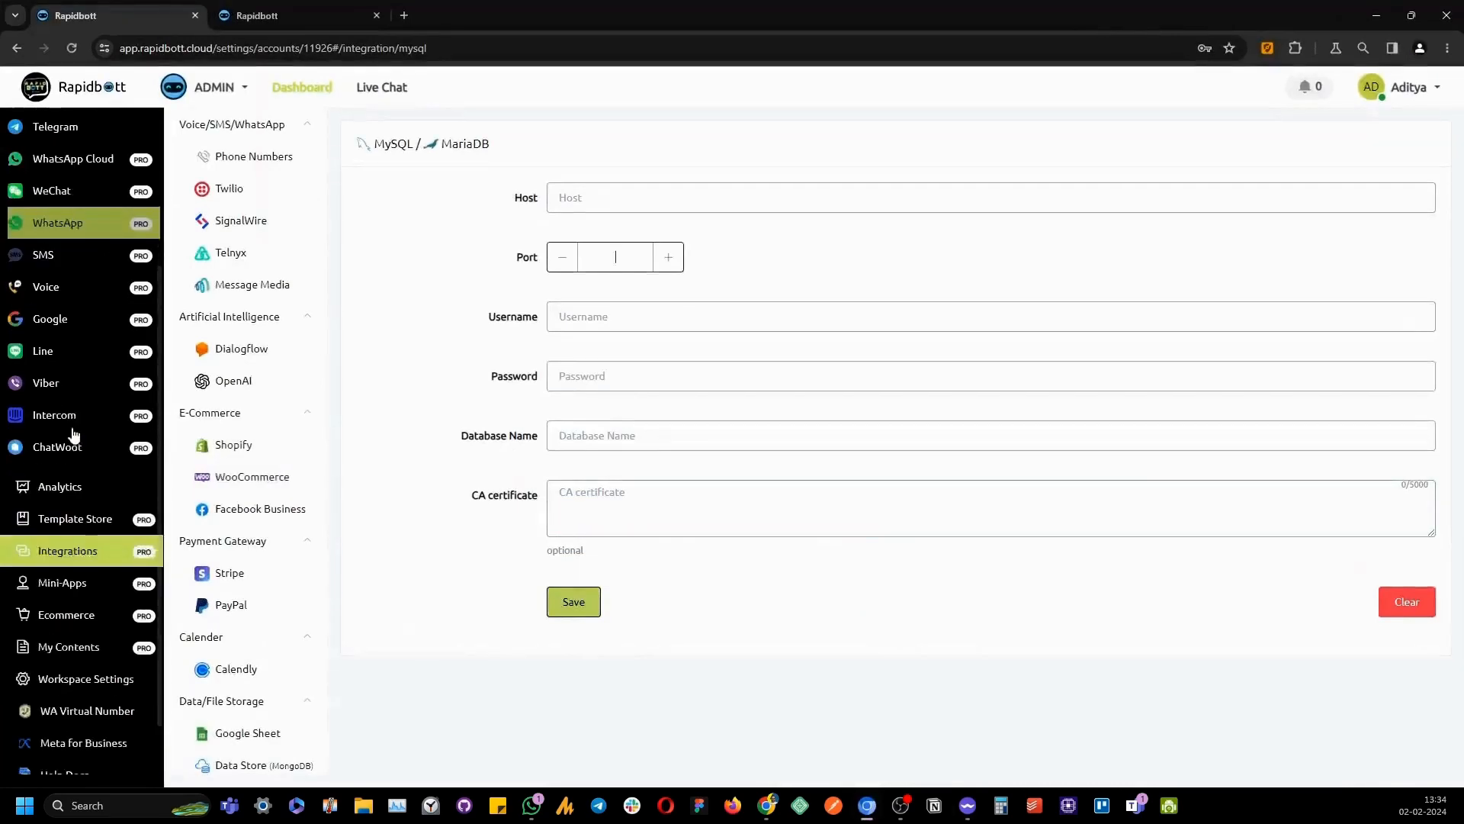
{"action": "scroll", "coordinate": [235, 507], "scroll_direction": "down", "scroll_amount": 3}
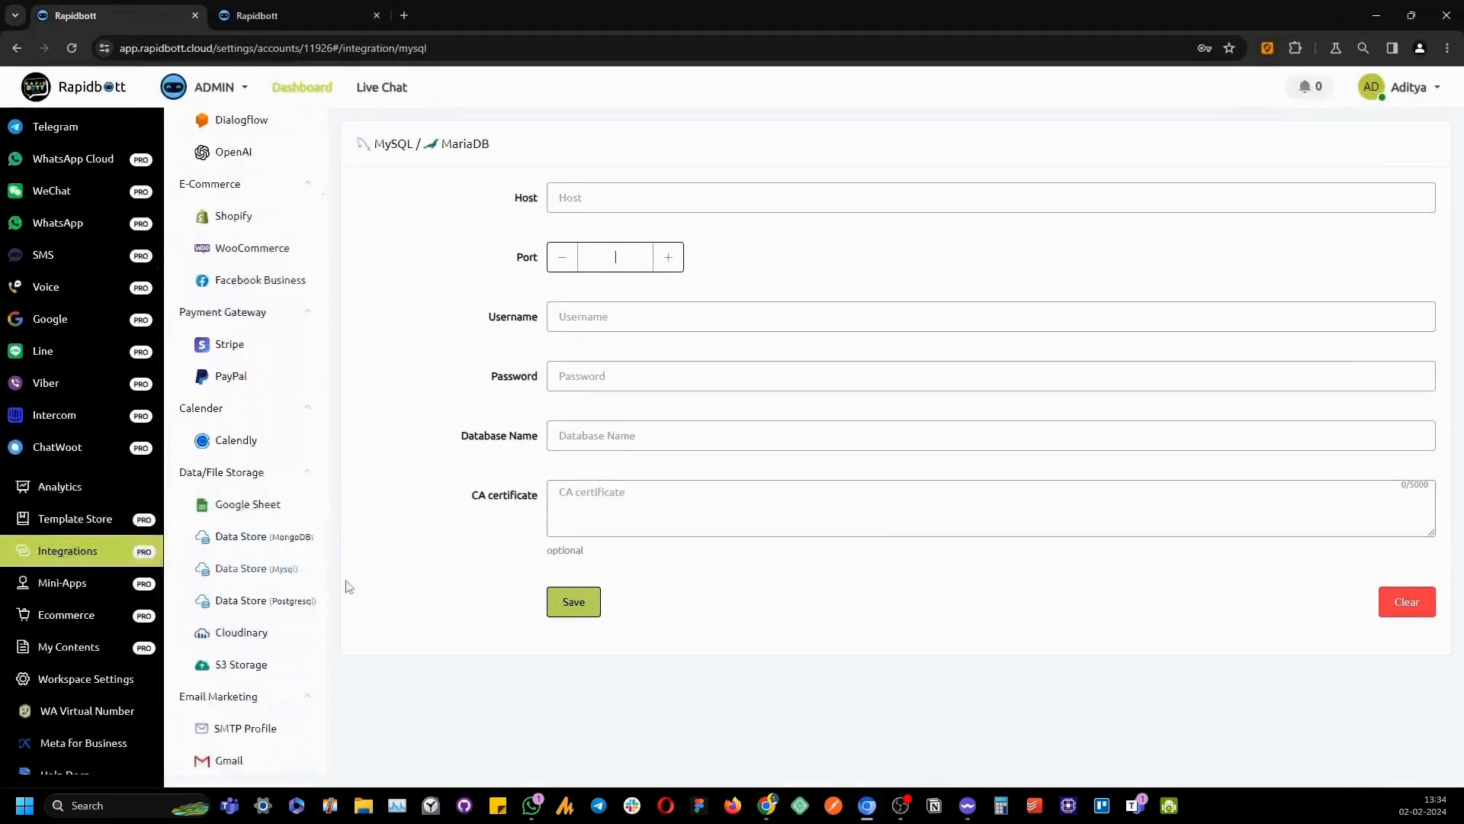
{"action": "left_click", "coordinate": [229, 569]}
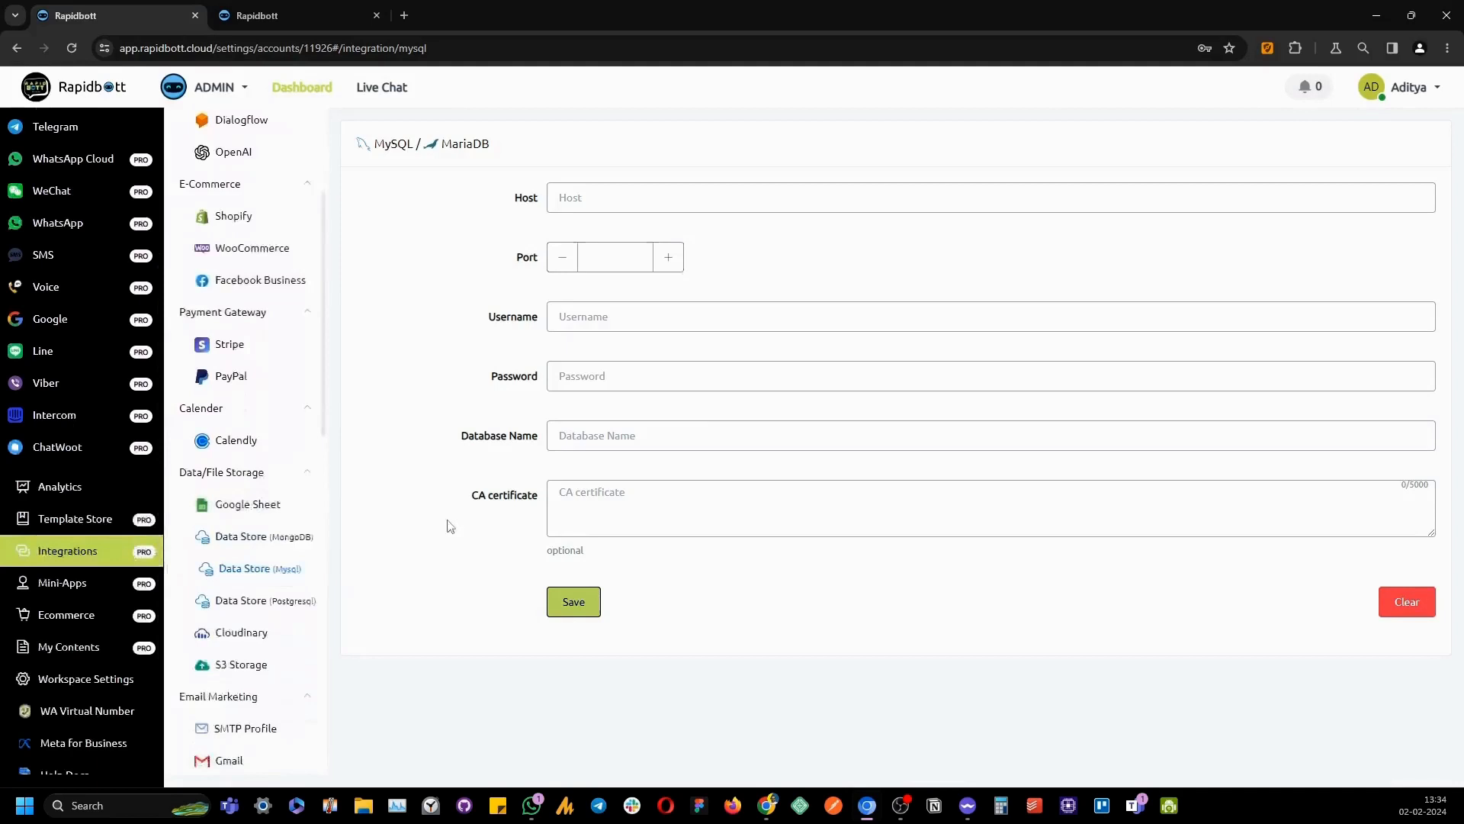
{"action": "left_click", "coordinate": [616, 197]}
{"action": "type", "text": "sql11.freemysqlhosting.net"}
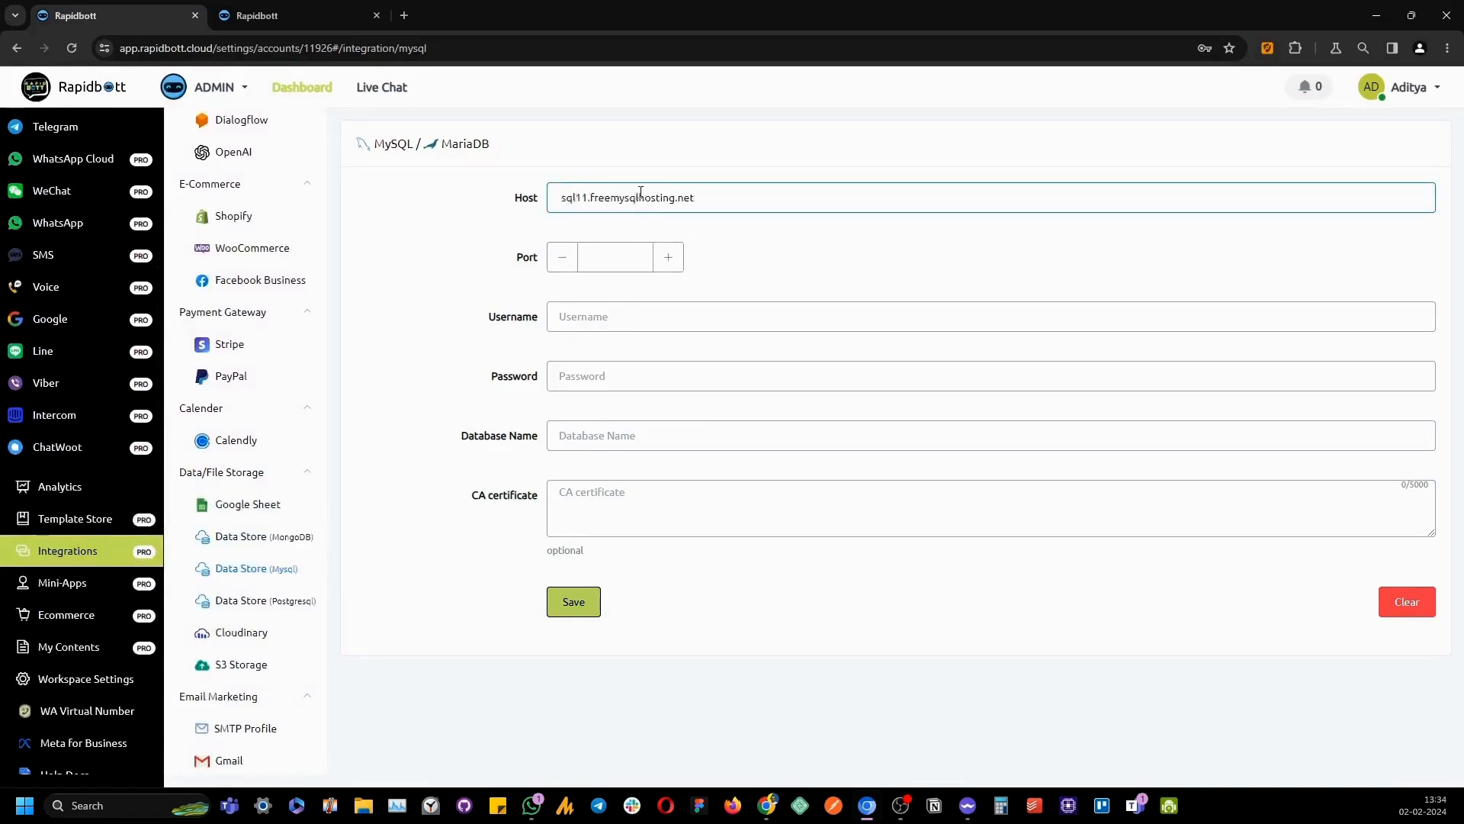
{"action": "key", "text": "Delete"}
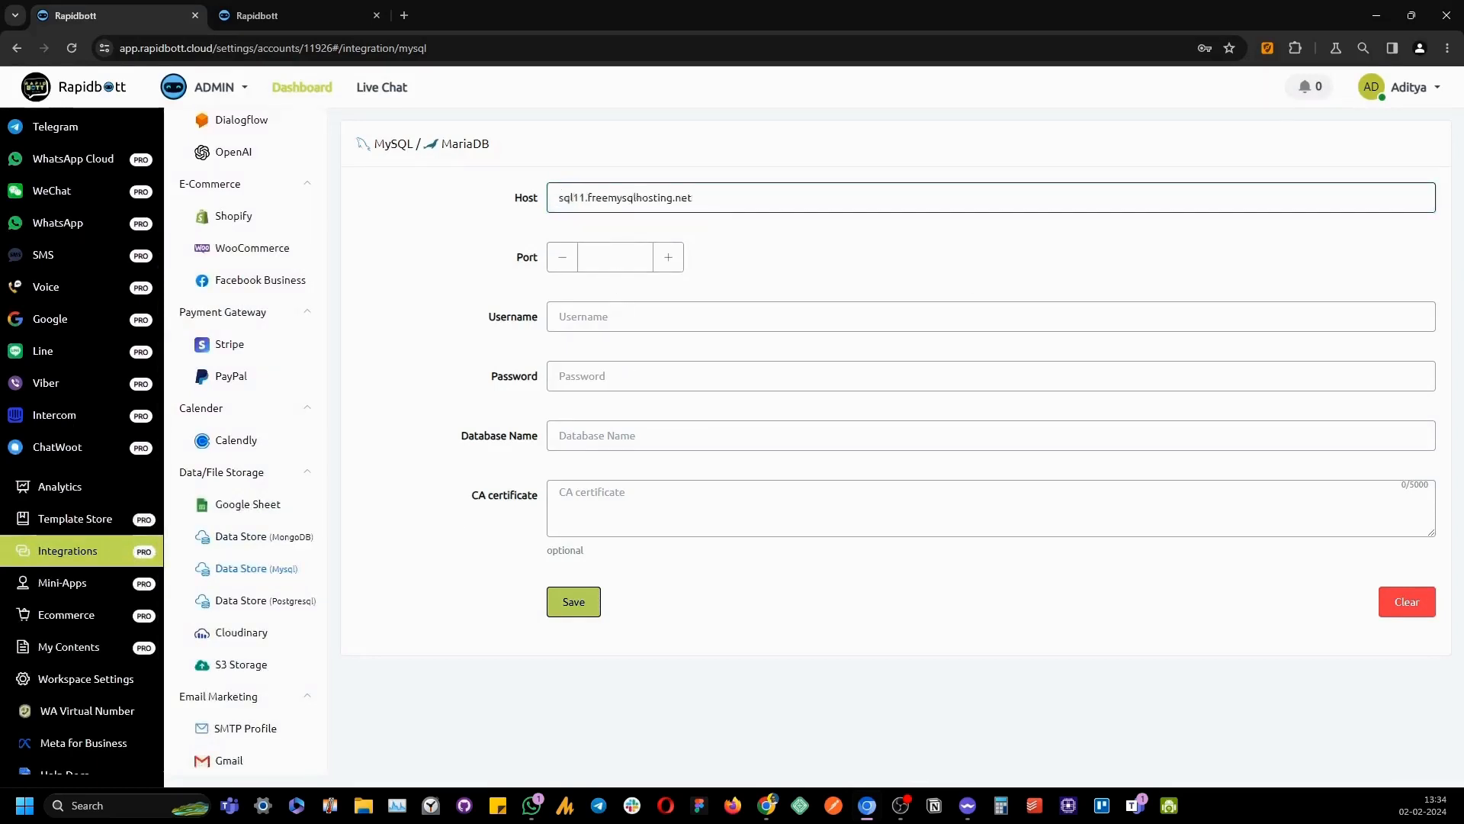
{"action": "key", "text": "alt+Tab"}
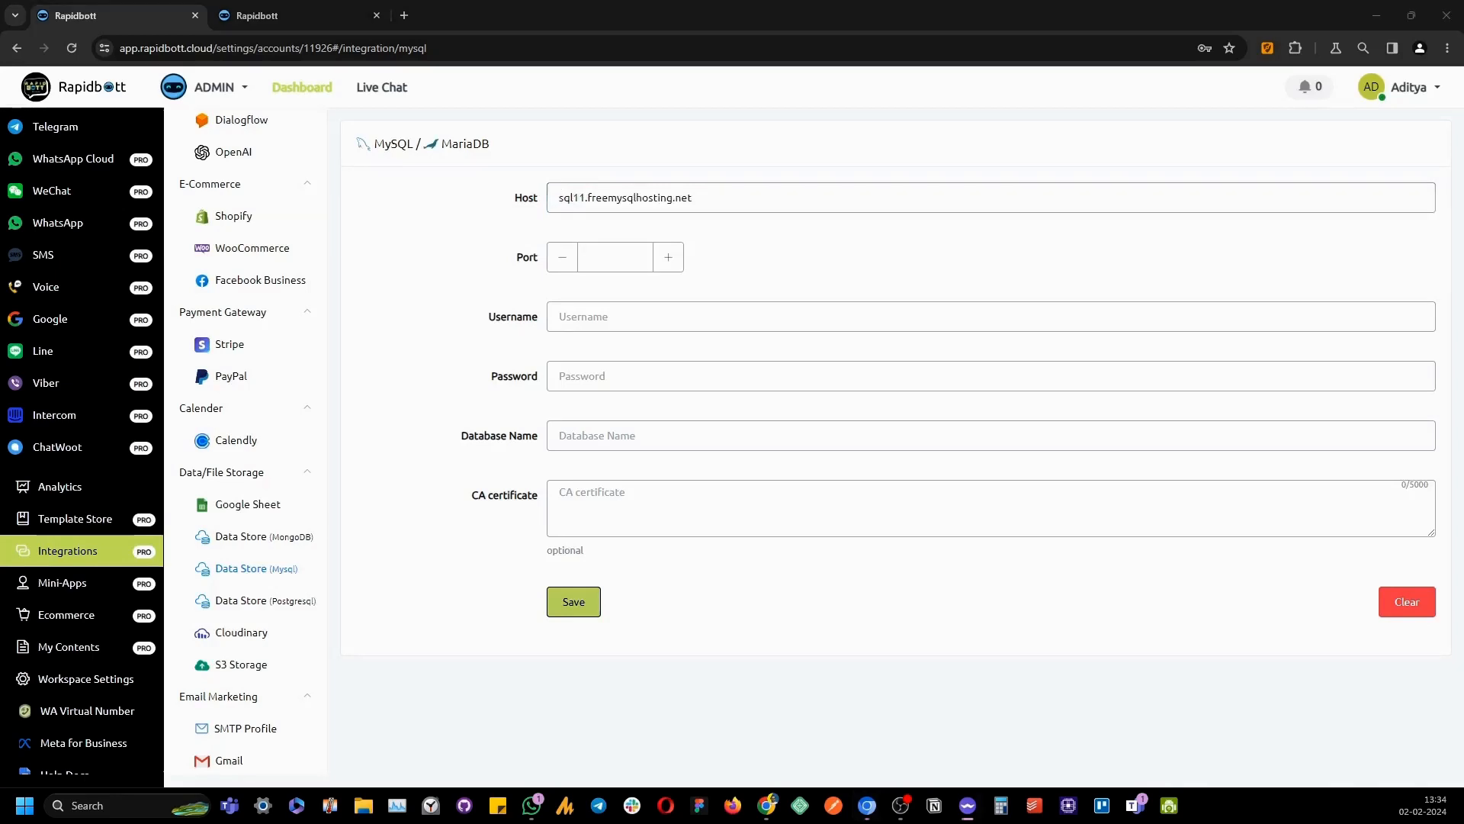
Enter port 3306, the database username, password and database name, then save the connection
{"action": "left_click", "coordinate": [610, 256]}
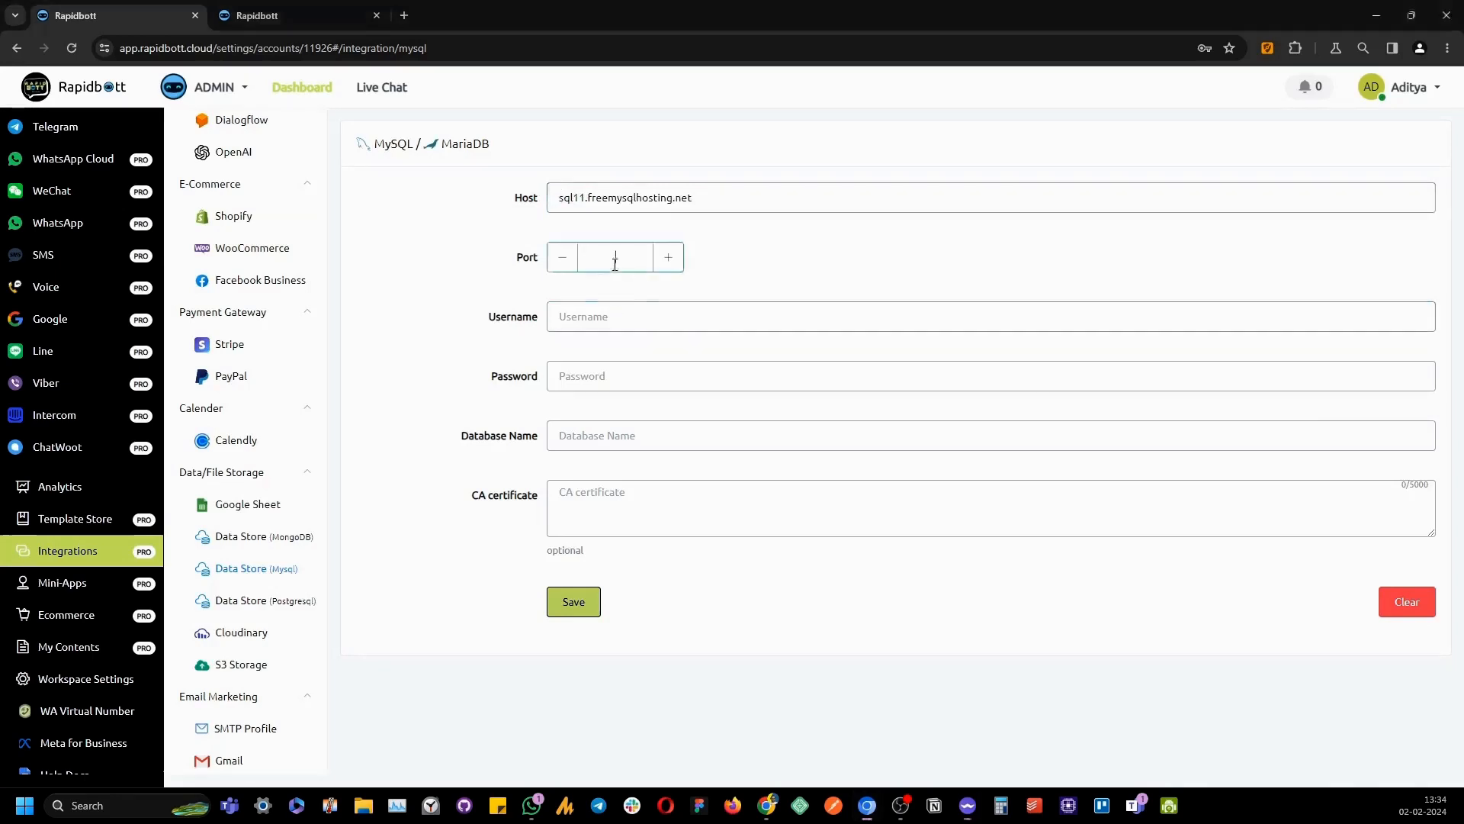
{"action": "type", "text": "3306"}
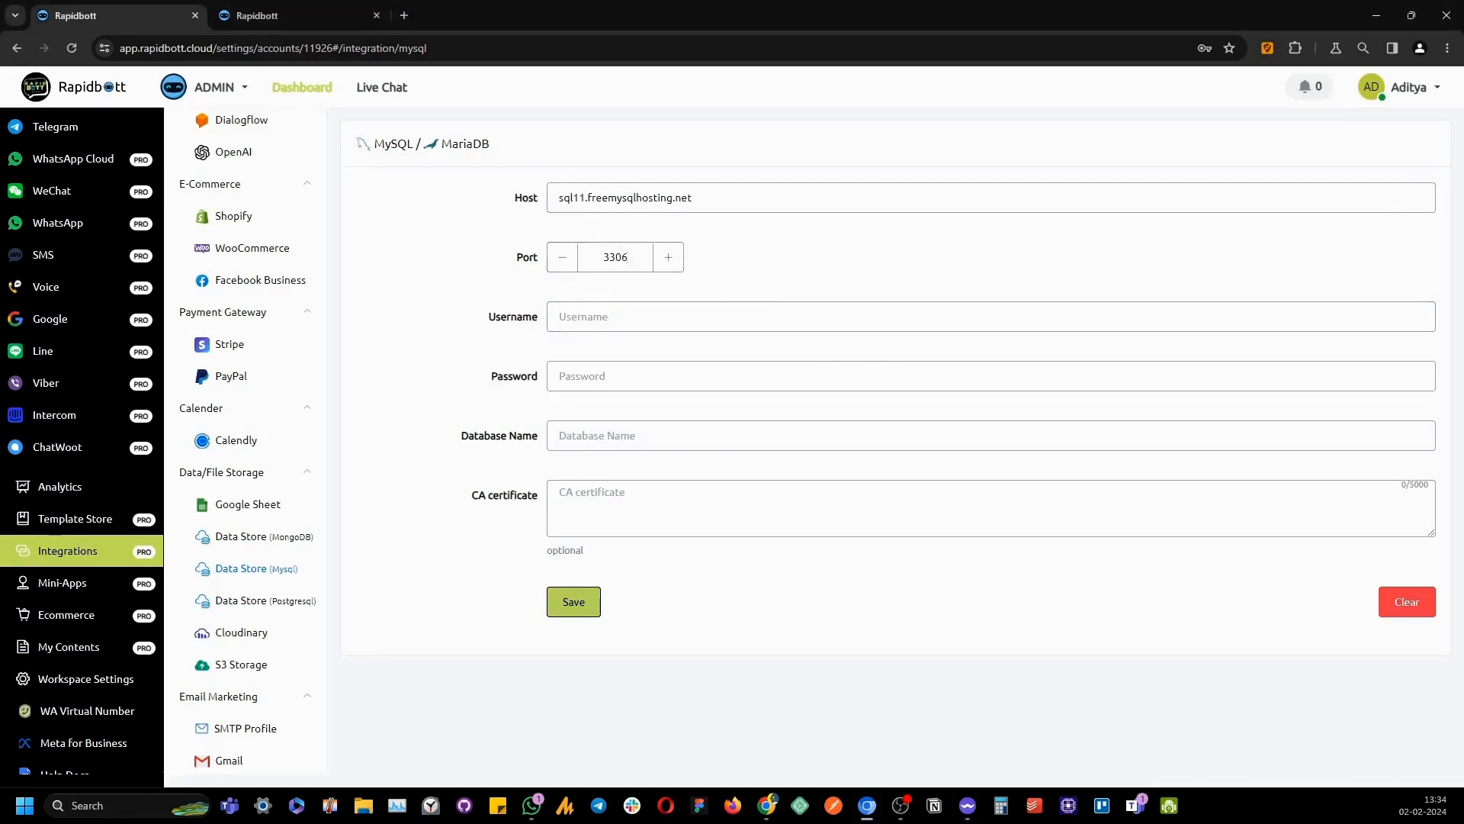
{"action": "left_click", "coordinate": [610, 324]}
{"action": "type", "text": "sql11681310"}
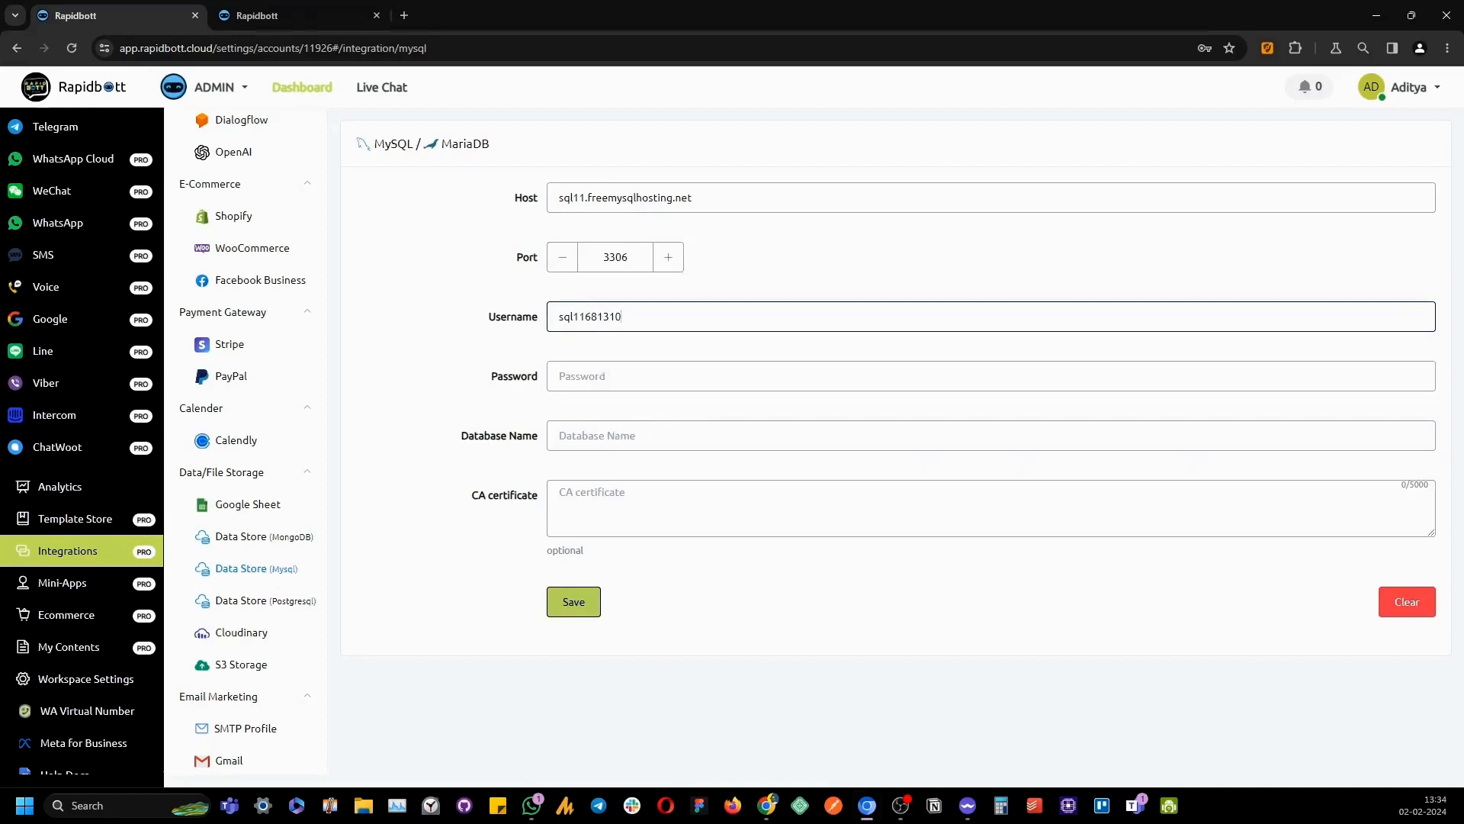
{"action": "key", "text": "alt+Tab"}
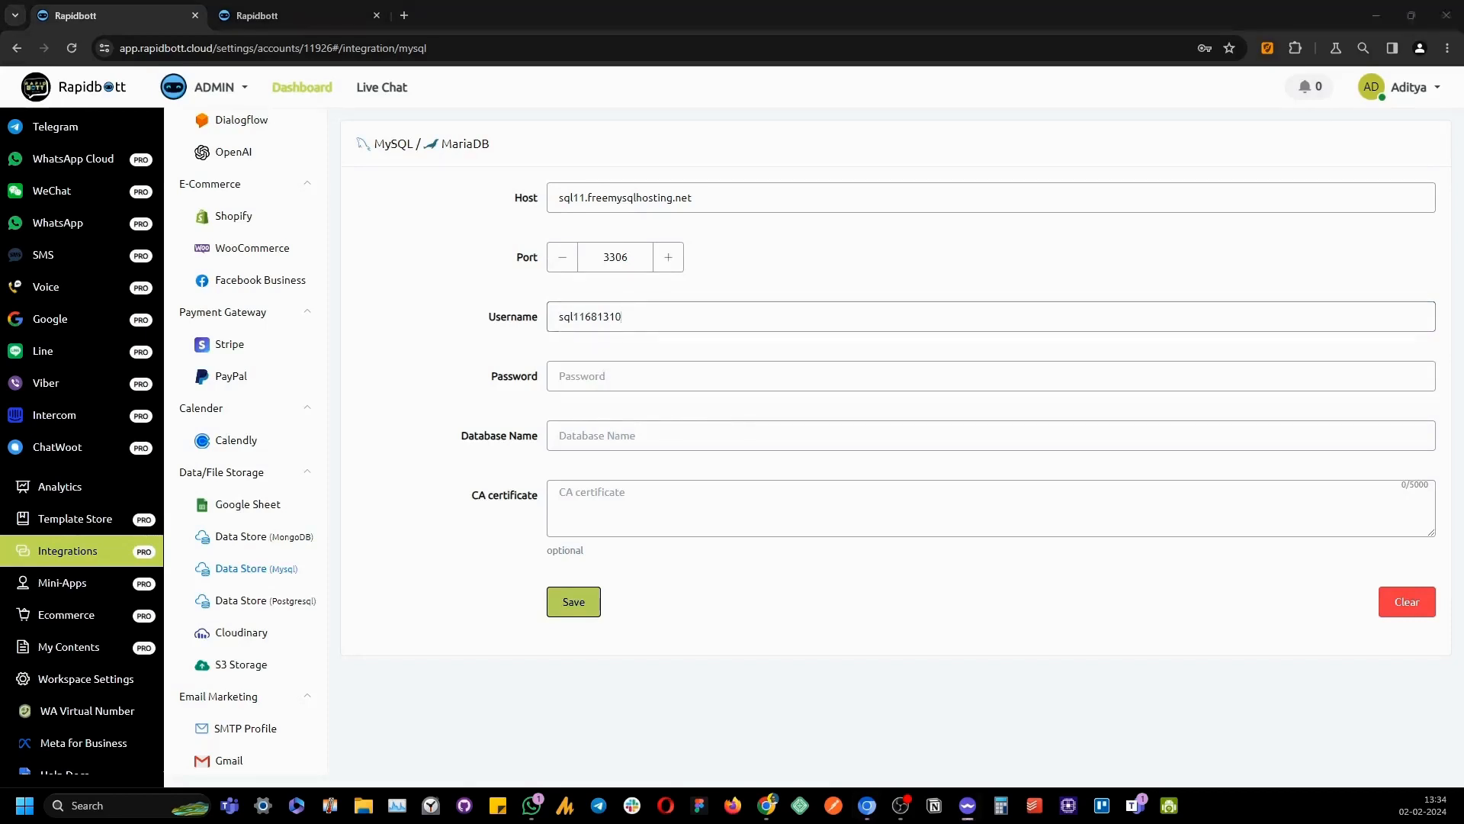
{"action": "left_click", "coordinate": [610, 381]}
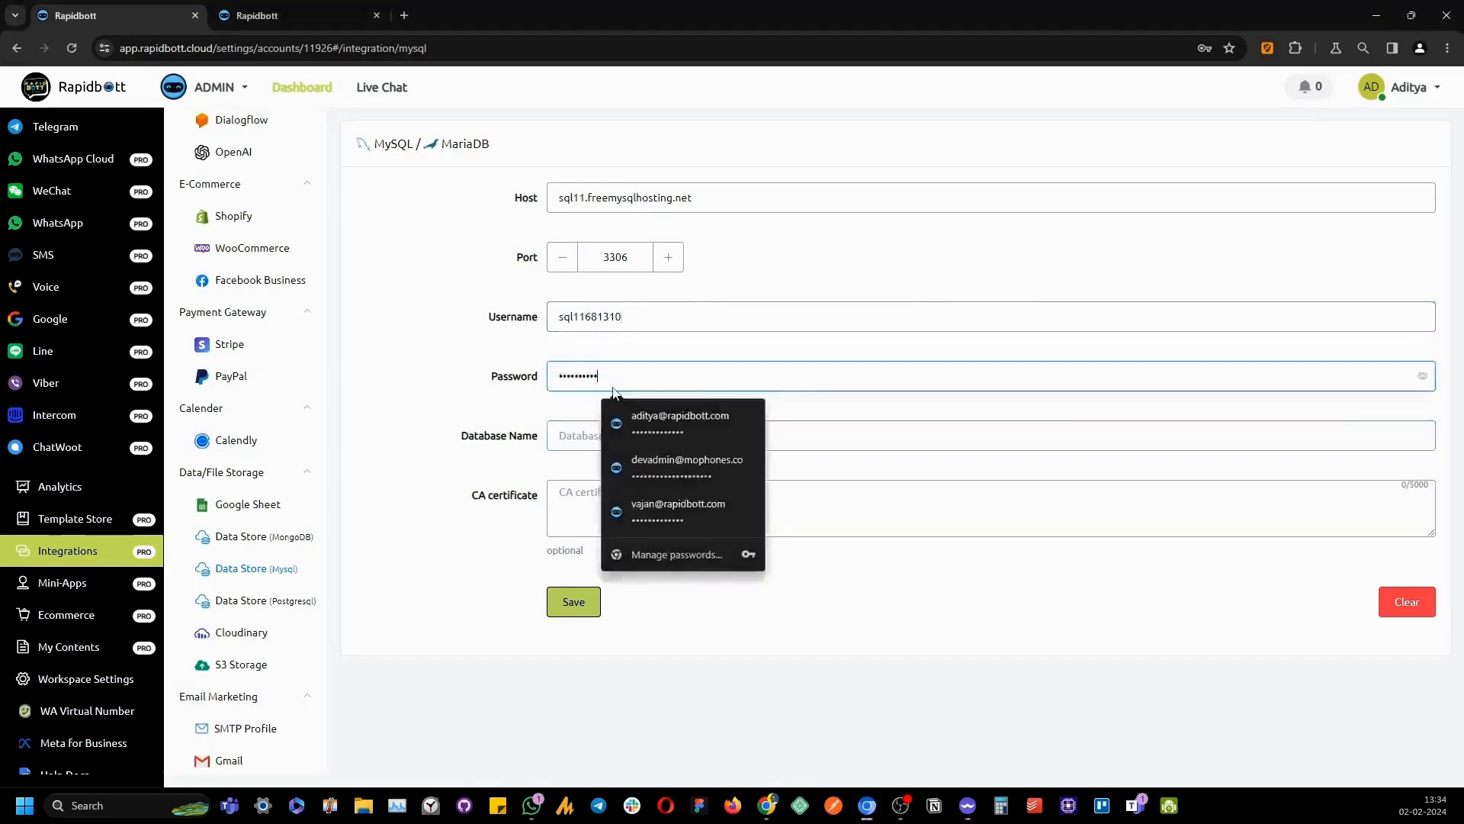
{"action": "key", "text": "ctrl+v"}
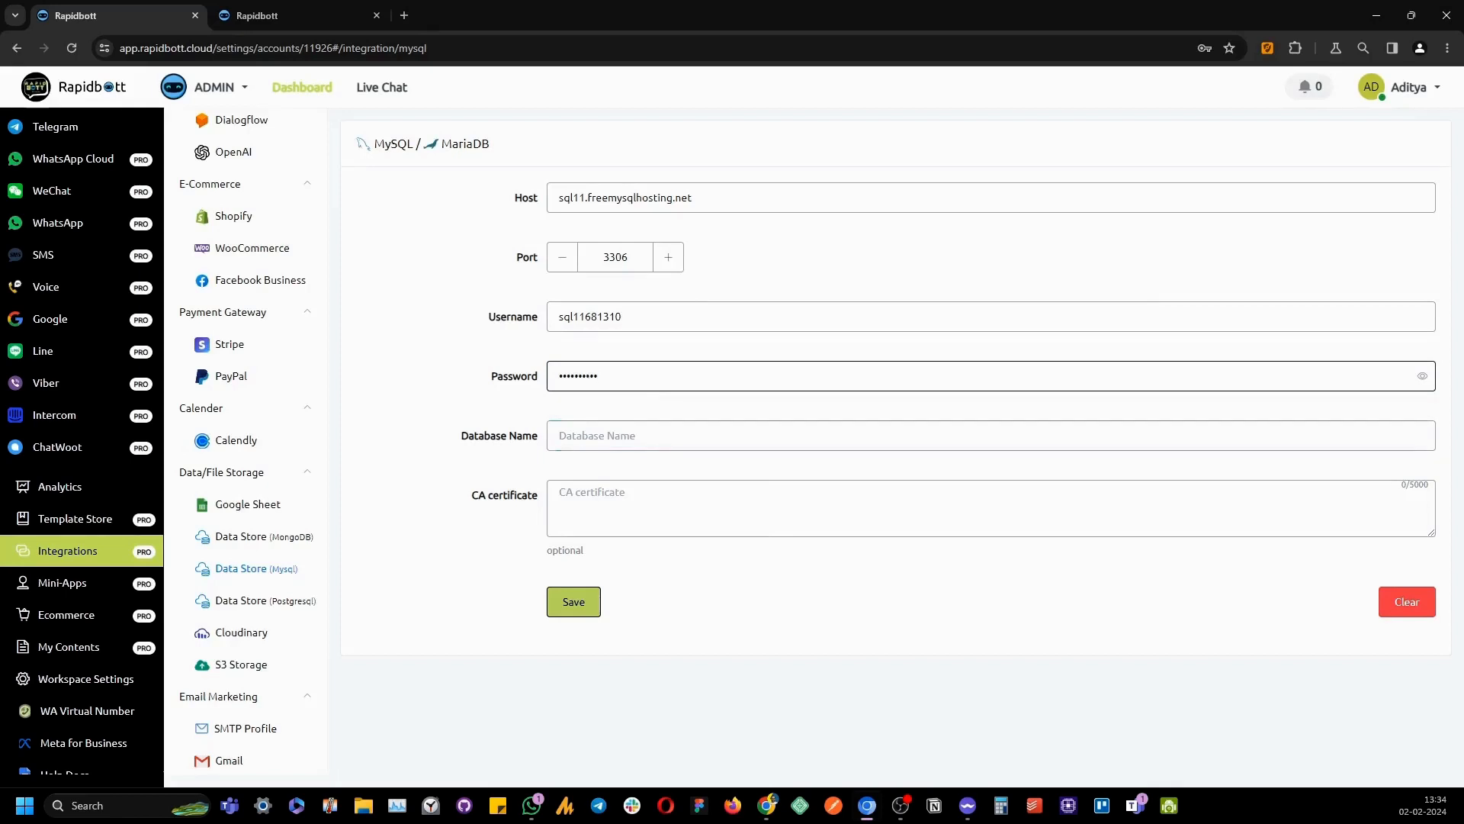
{"action": "key", "text": "alt+Tab"}
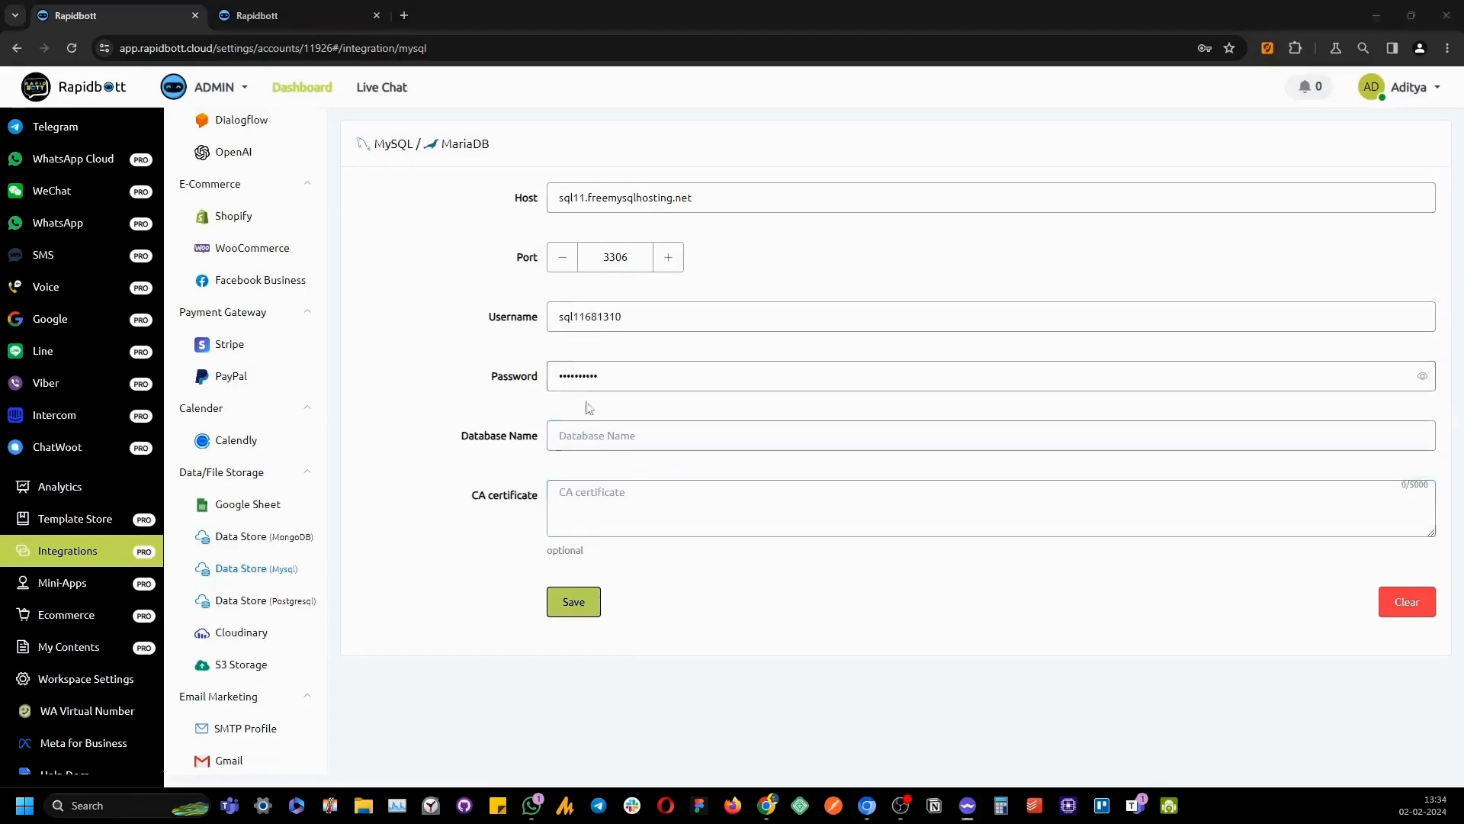
{"action": "left_click", "coordinate": [695, 433]}
{"action": "type", "text": "sql11681310"}
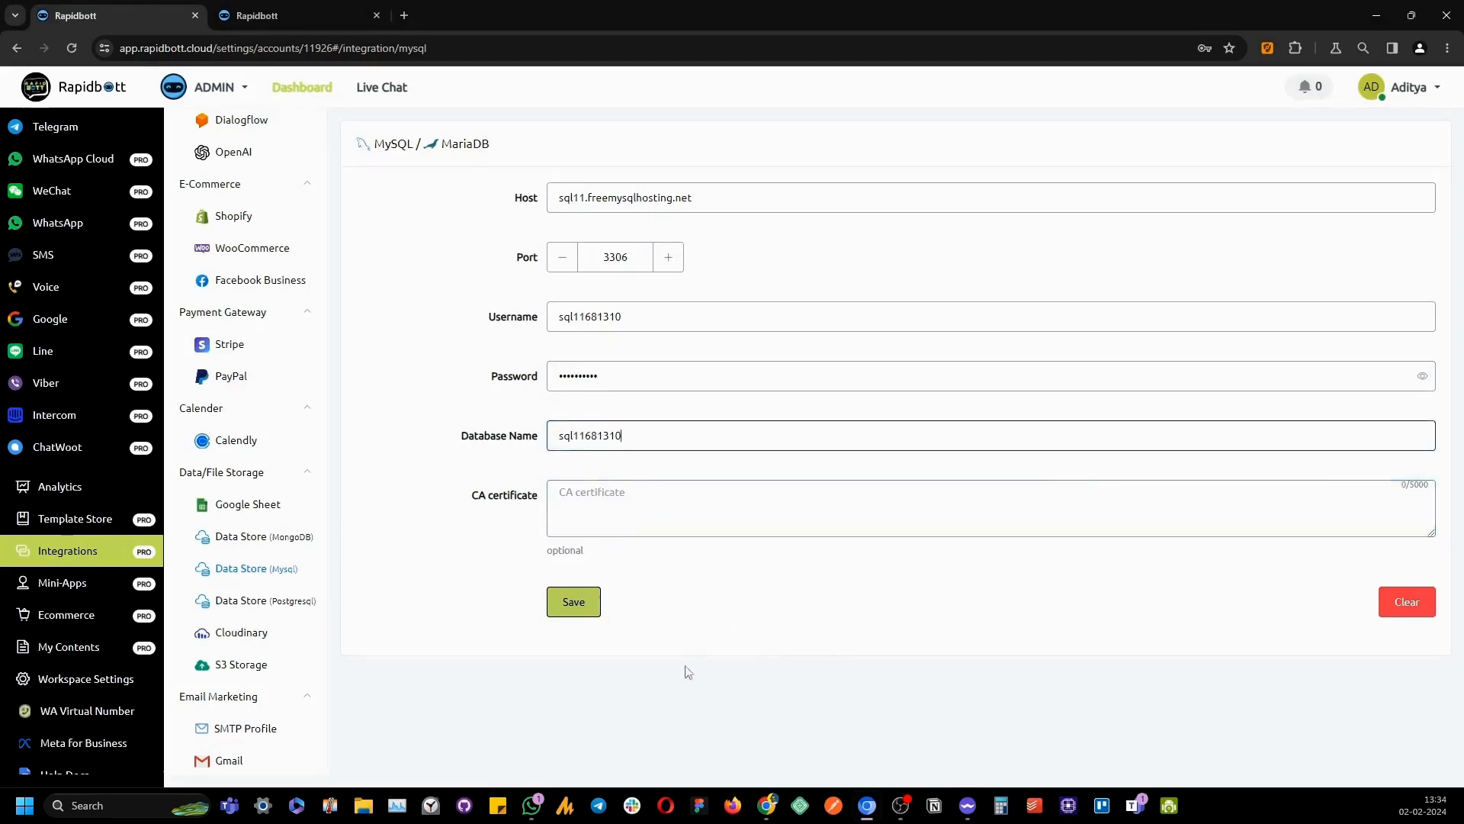
{"action": "left_click", "coordinate": [577, 601]}
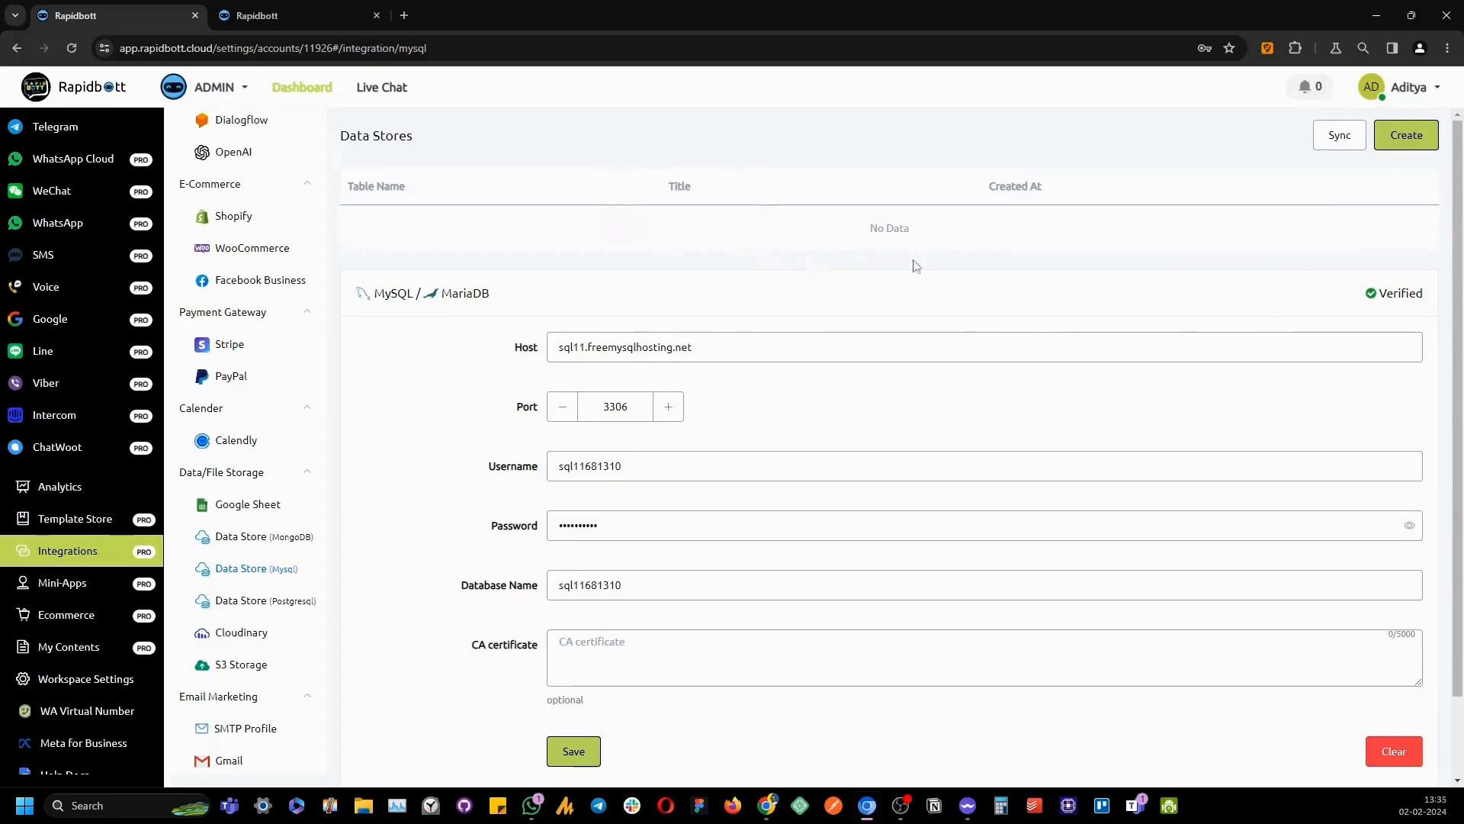
Create a new data store named 'Newsletter Leads'
{"action": "left_click", "coordinate": [1406, 135]}
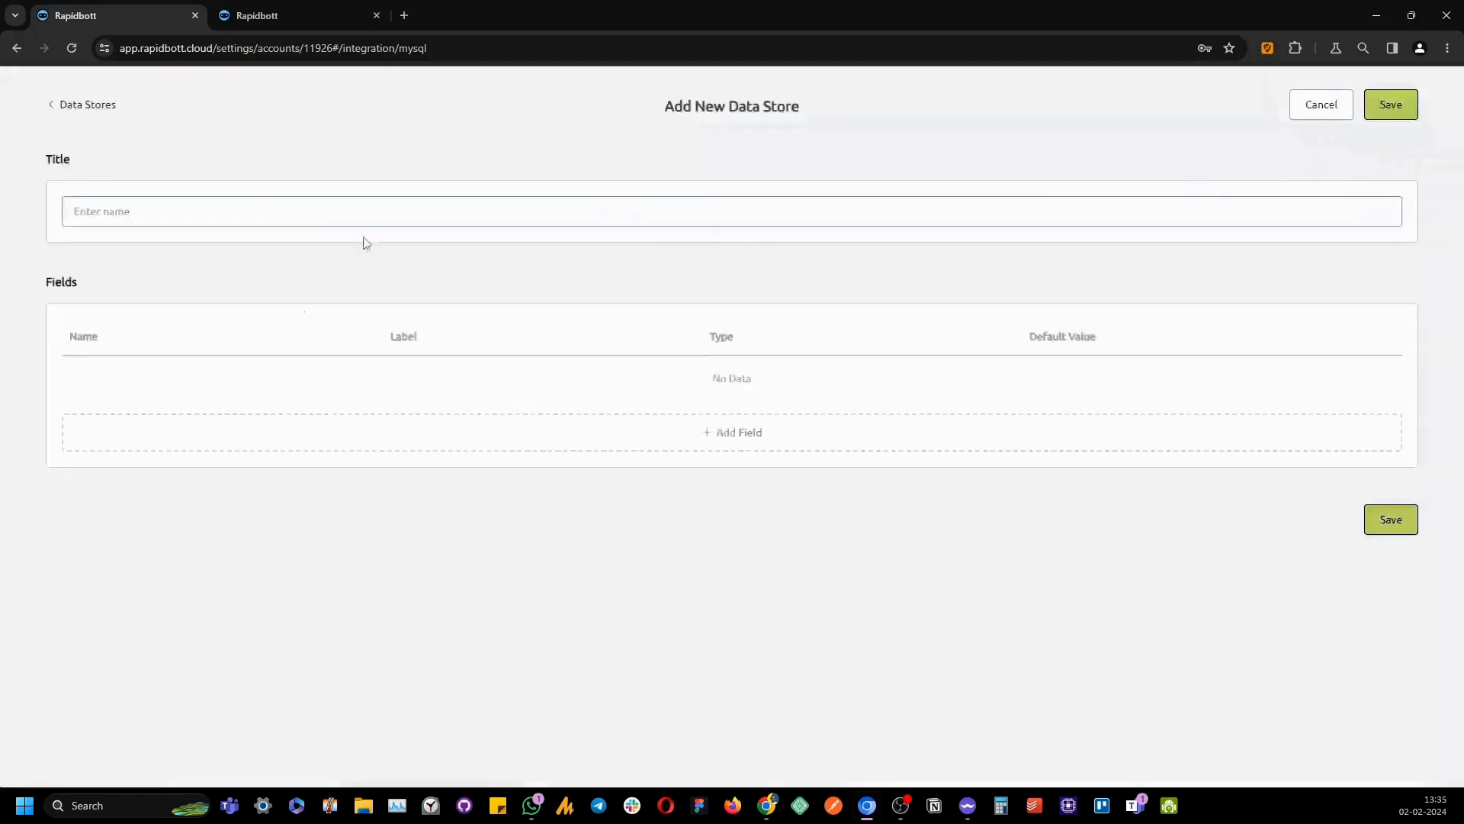
{"action": "left_click", "coordinate": [310, 216]}
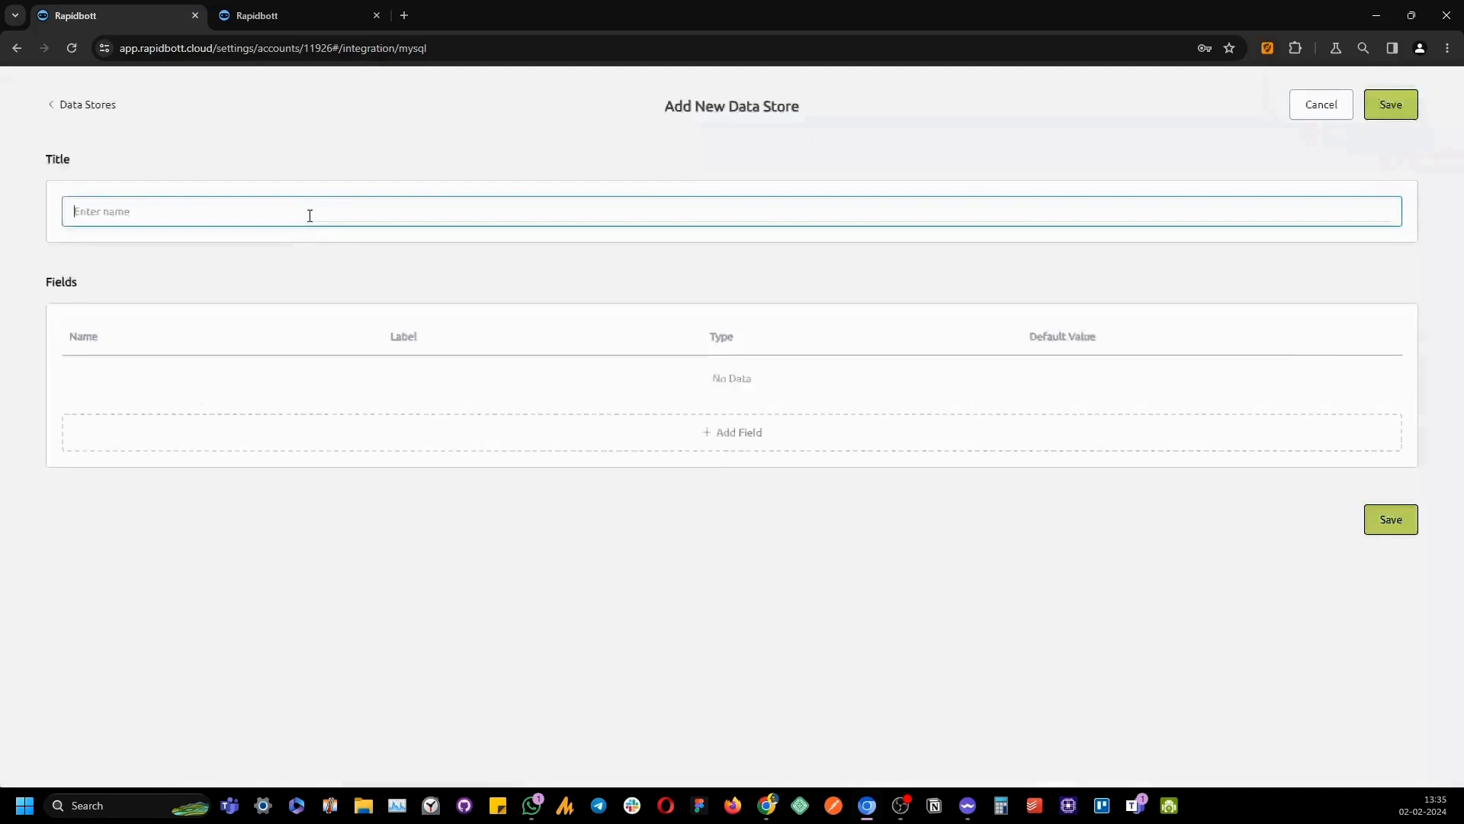
{"action": "type", "text": "Newsletter lead"}
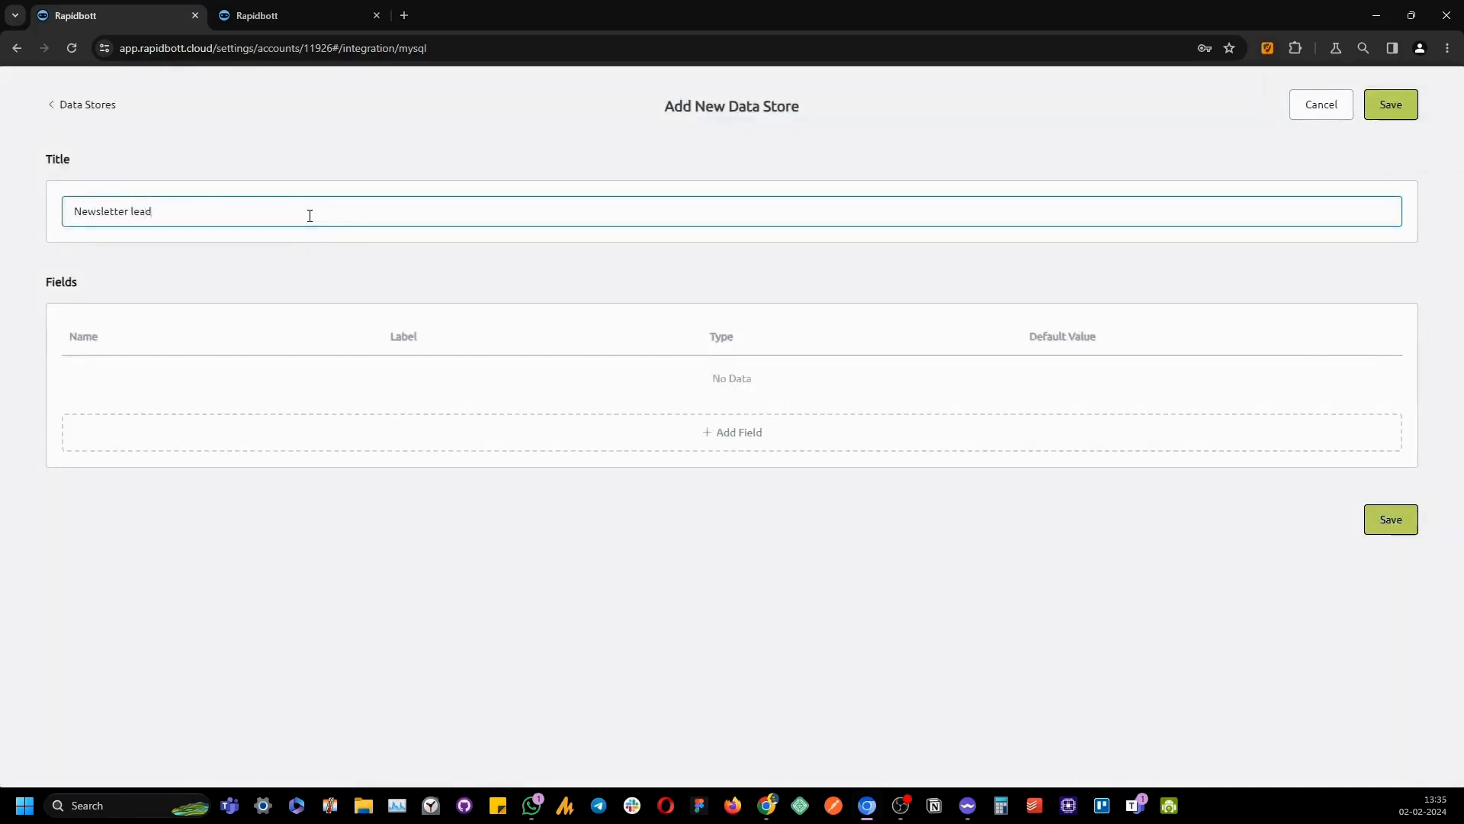
{"action": "key", "text": "Left"}
{"action": "key", "text": "Left"}
{"action": "key", "text": "BackSpace"}
{"action": "type", "text": "L"}
Add a full_name field labelled 'Full Name' to the data store
{"action": "left_click", "coordinate": [665, 425]}
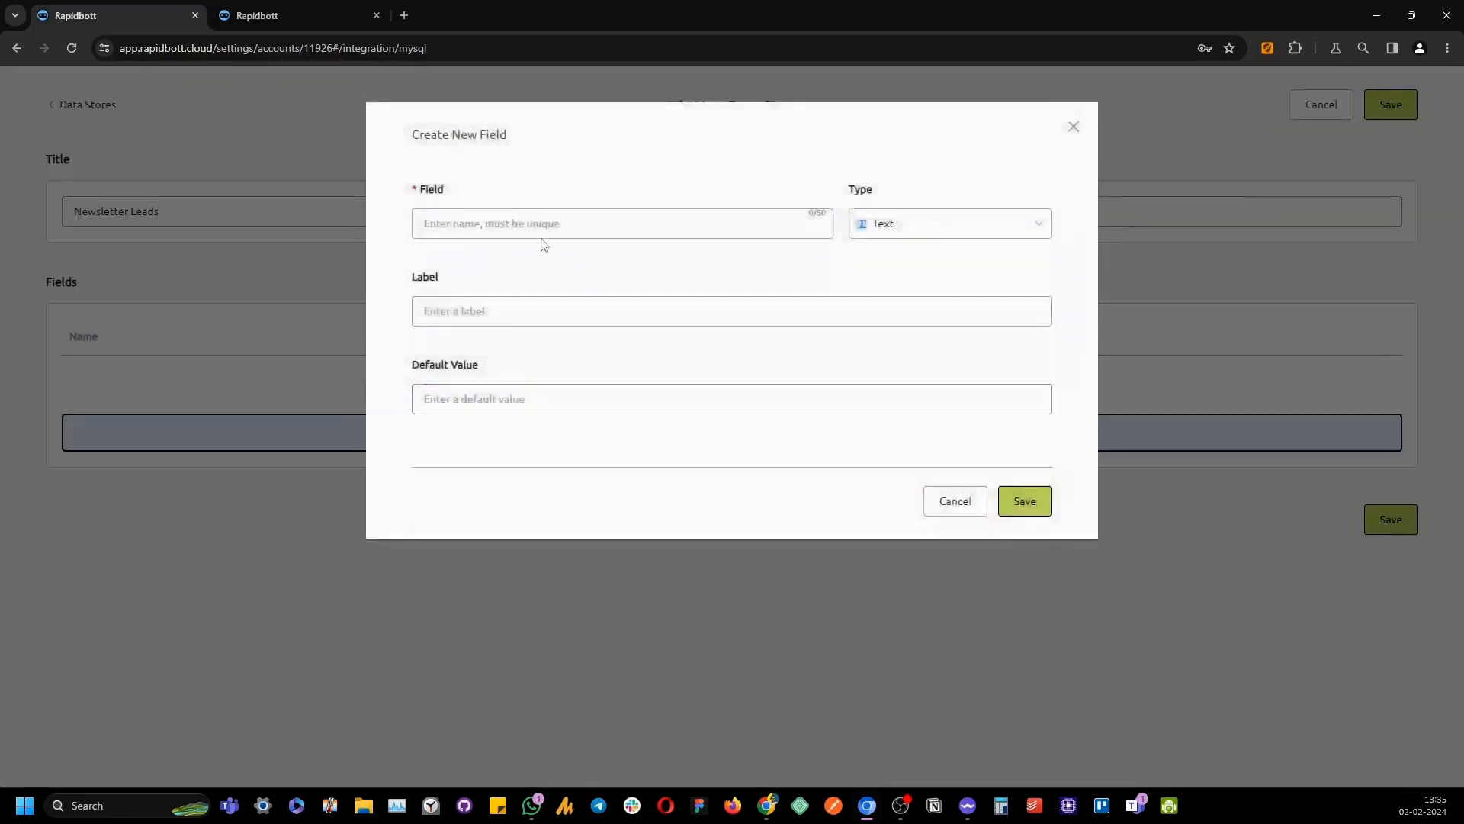
{"action": "left_click", "coordinate": [557, 231]}
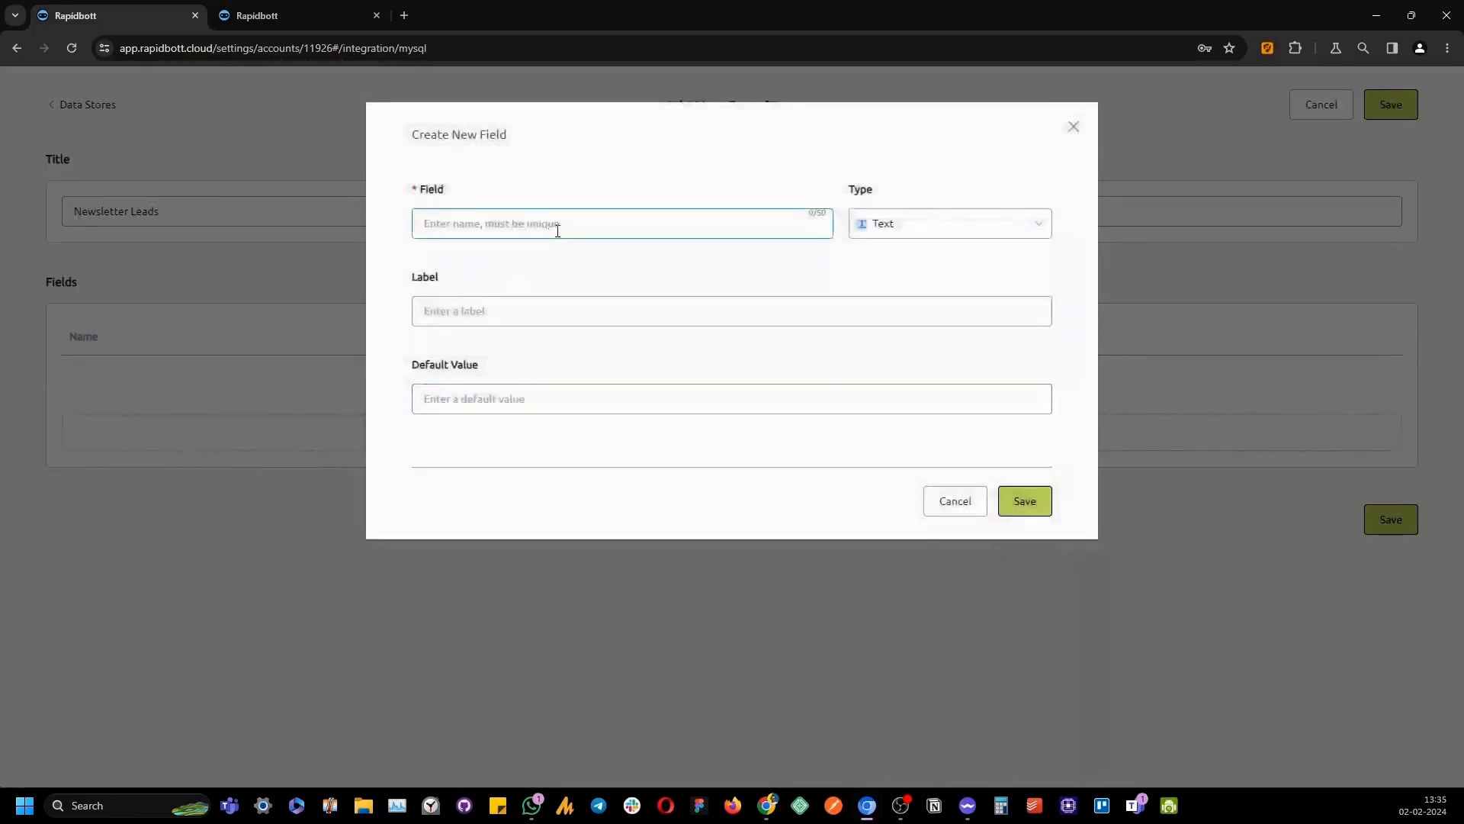
{"action": "type", "text": "full_name"}
{"action": "left_click", "coordinate": [579, 316]}
{"action": "type", "text": "Full Name"}
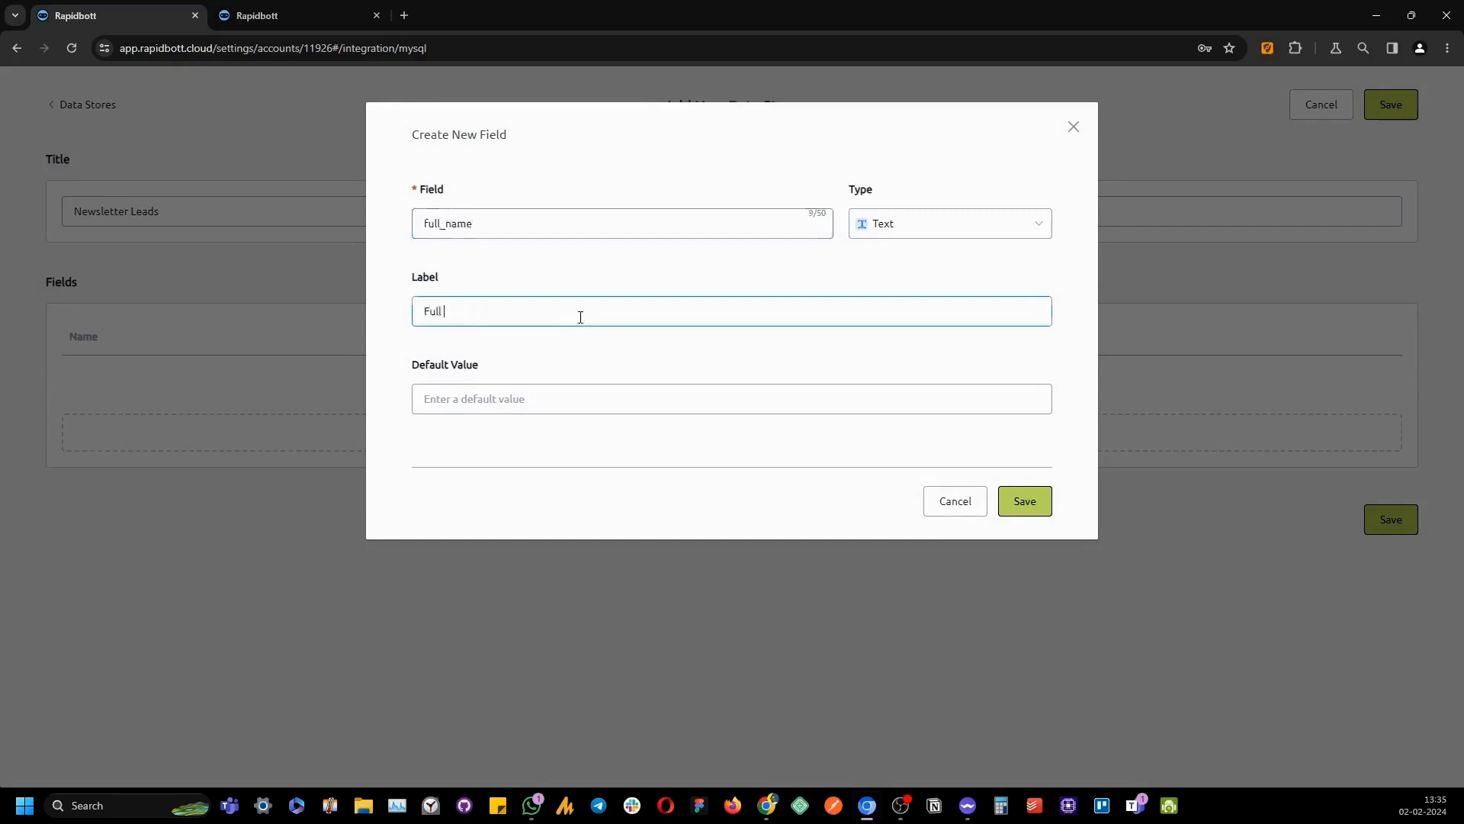
{"action": "left_click", "coordinate": [1012, 509]}
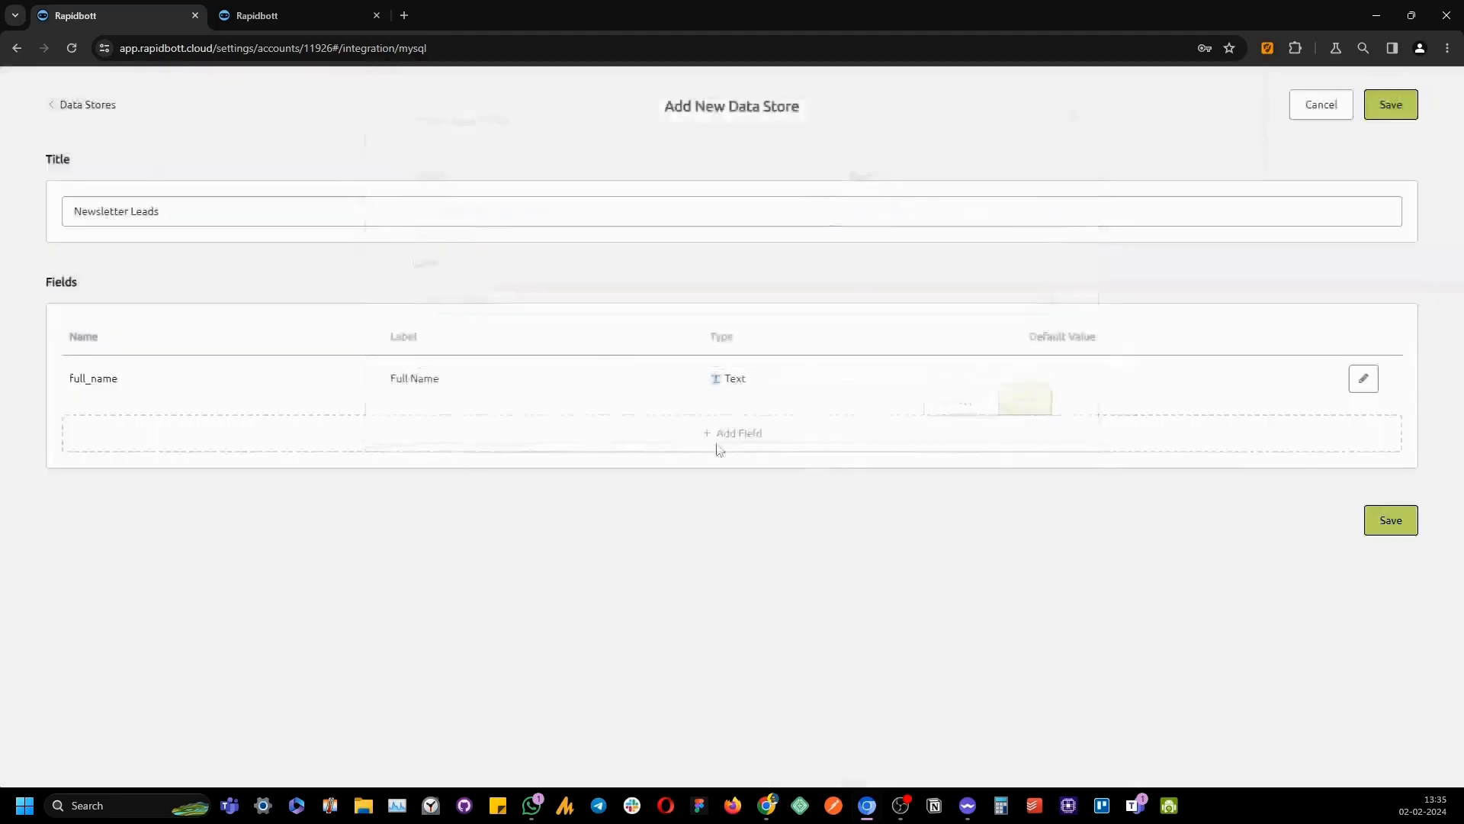
Add a Text field email labelled 'Email' and save the Newsletter Leads data store
{"action": "left_click", "coordinate": [580, 436]}
{"action": "left_click", "coordinate": [526, 221]}
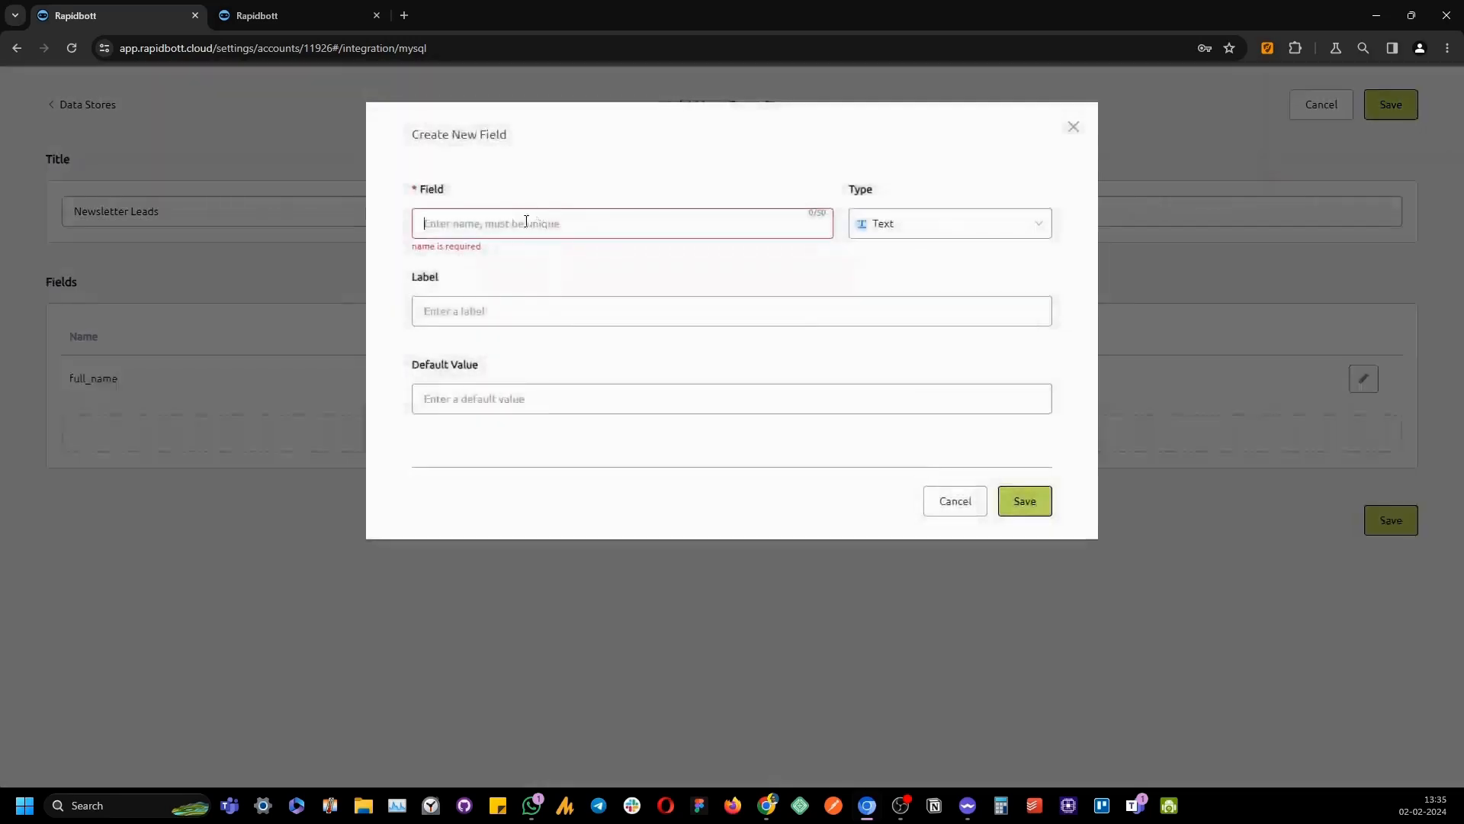
{"action": "type", "text": "email"}
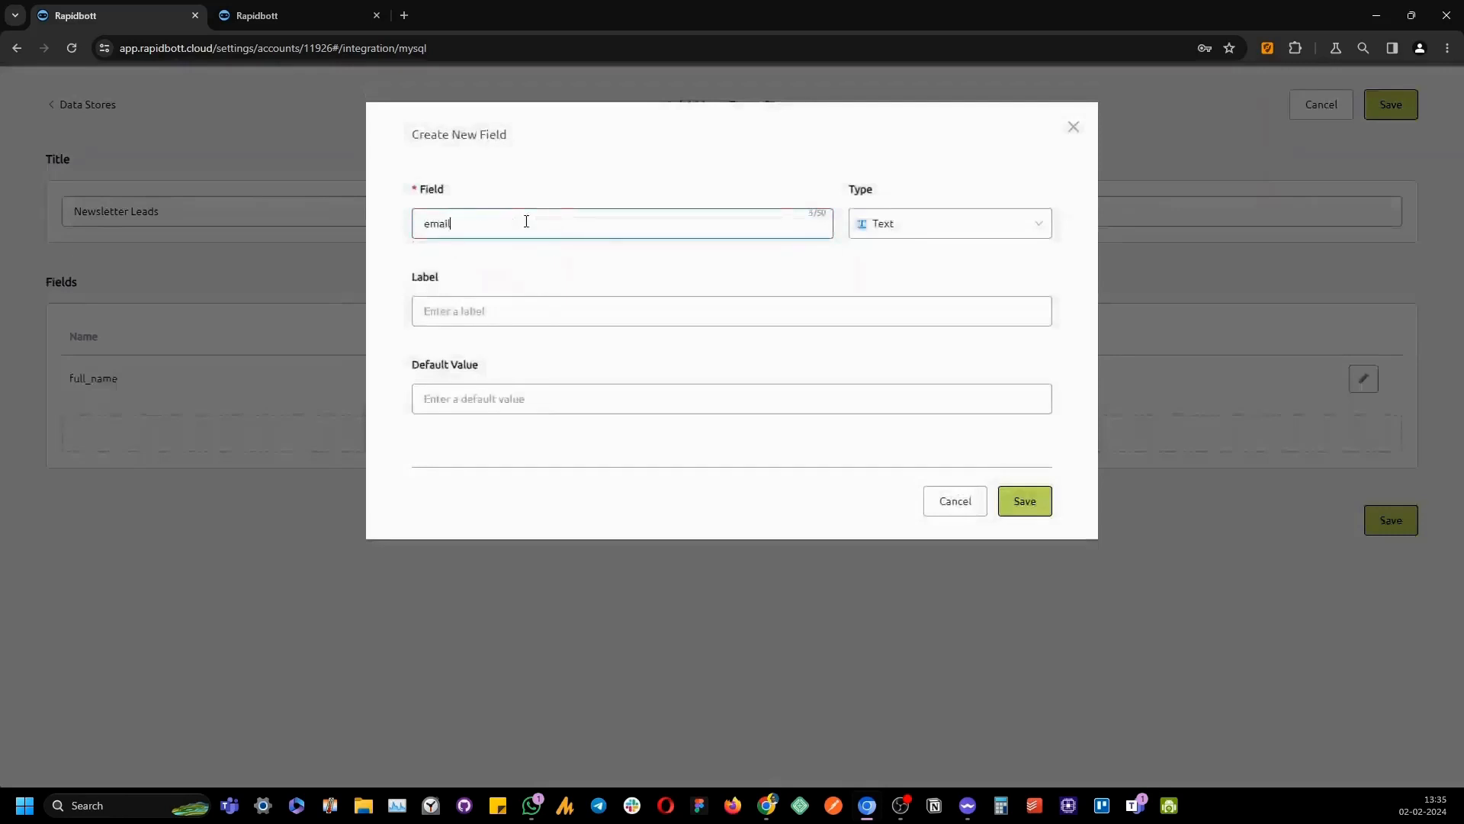
{"action": "key", "text": "Tab"}
{"action": "left_click", "coordinate": [924, 238]}
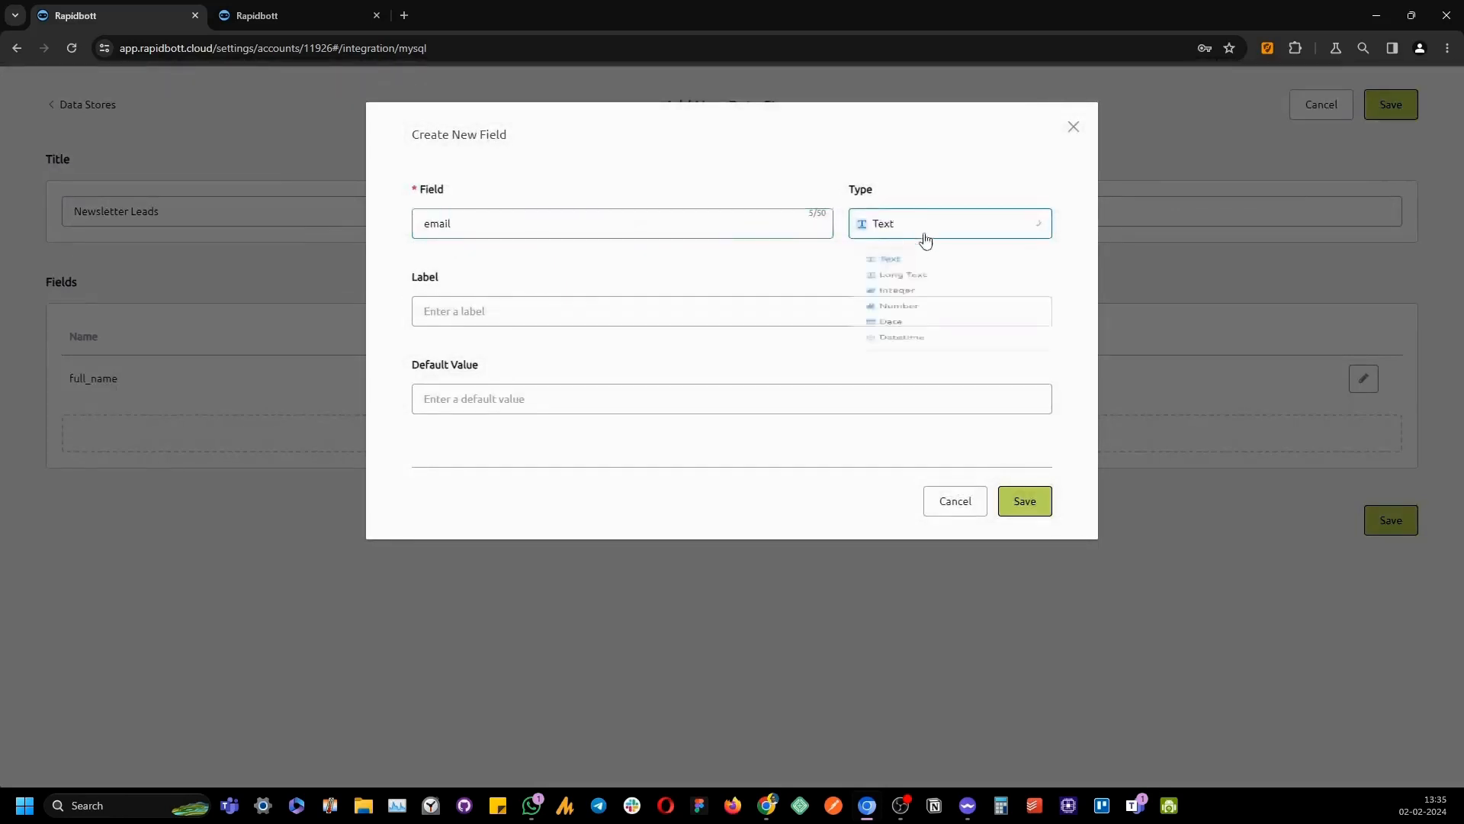
{"action": "left_click", "coordinate": [877, 263]}
{"action": "left_click", "coordinate": [585, 318]}
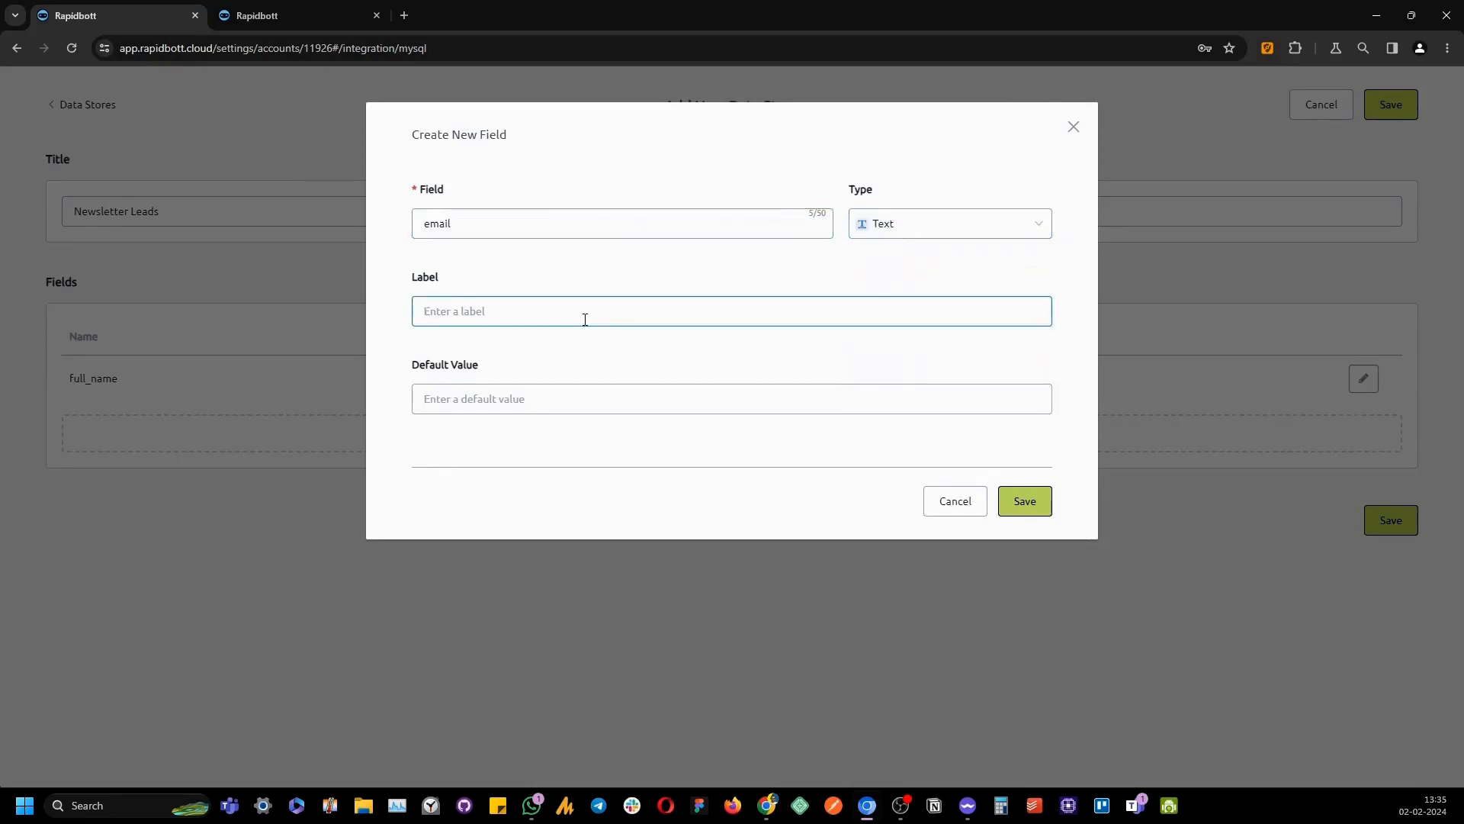
{"action": "type", "text": "EMail"}
{"action": "key", "text": "BackSpace"}
{"action": "type", "text": "mail"}
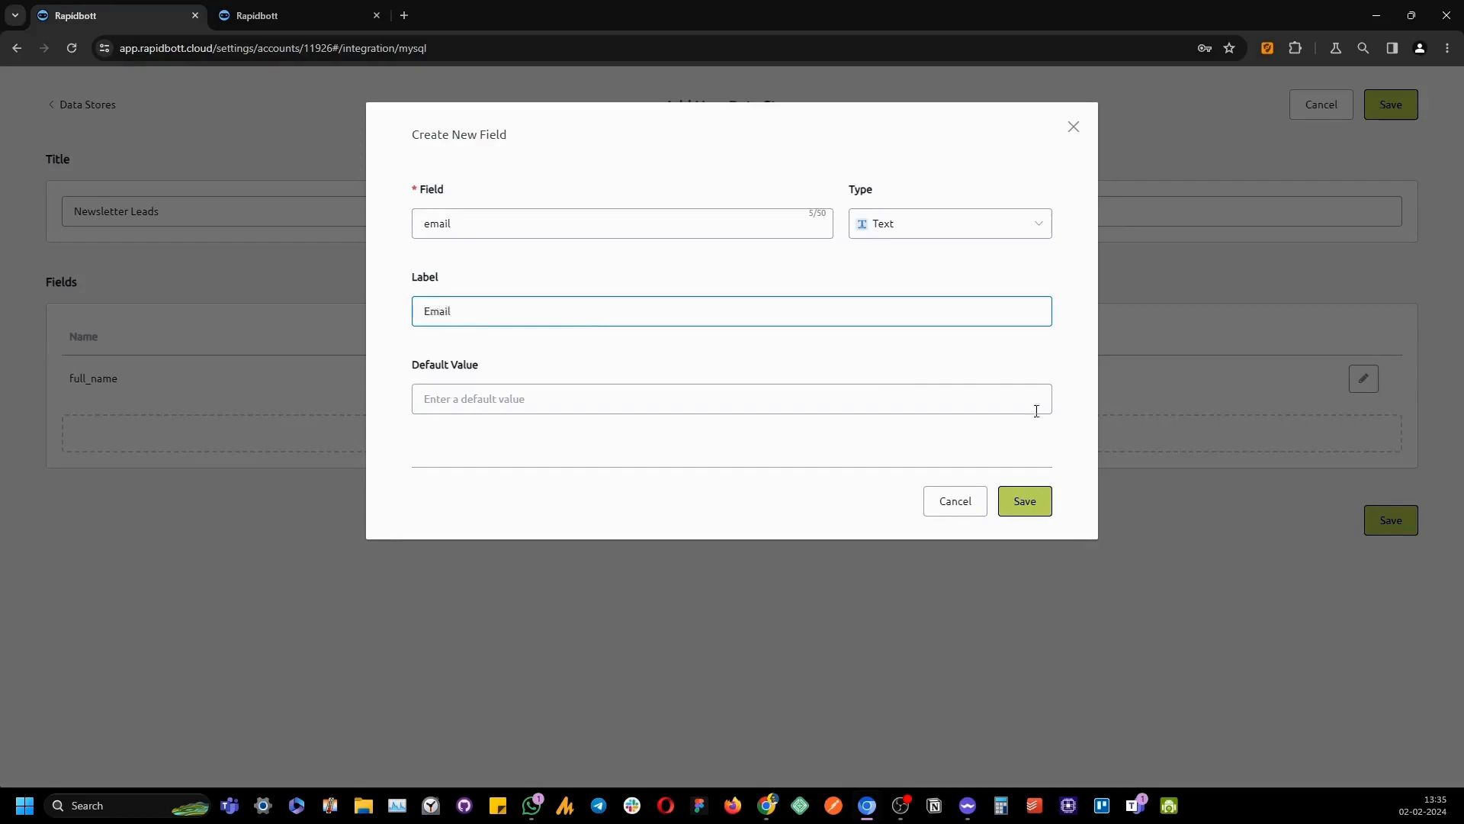
{"action": "left_click", "coordinate": [1024, 500]}
{"action": "left_click", "coordinate": [1378, 114]}
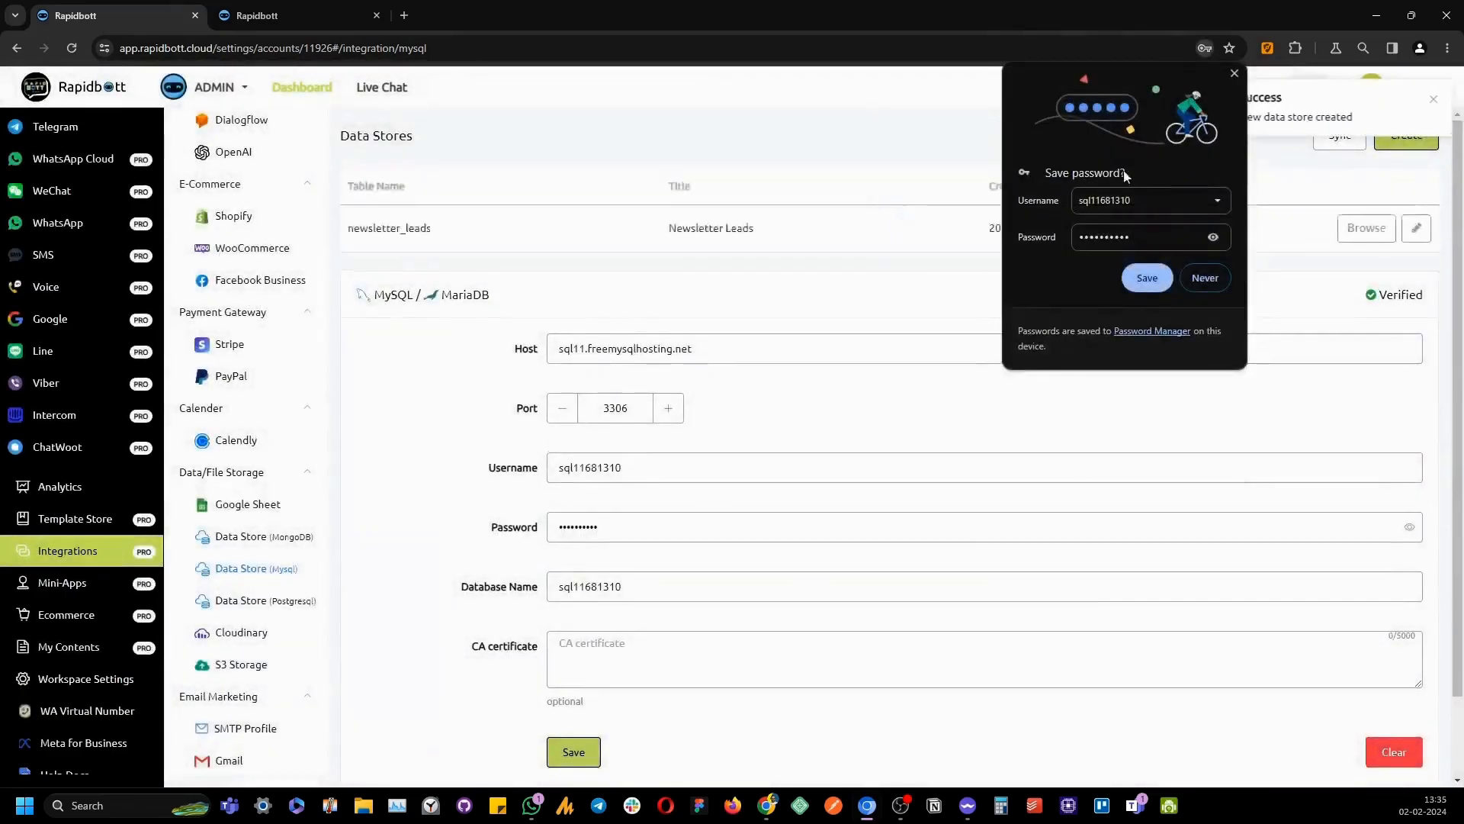
{"action": "left_click", "coordinate": [1235, 74]}
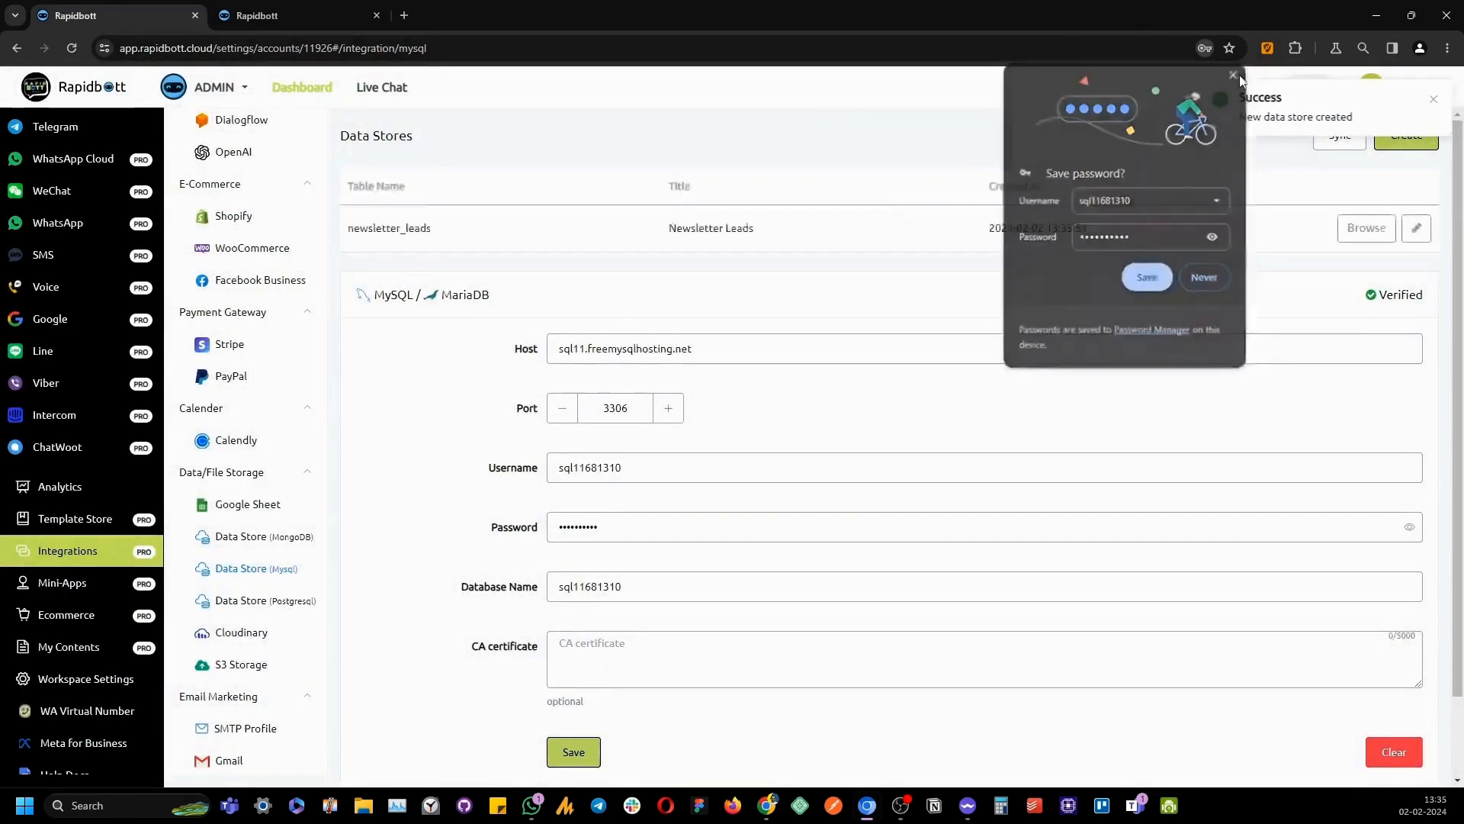
Sync all tables of the MySQL data store, including newsletter_leads, until it shows Completed
{"action": "left_click", "coordinate": [1434, 99]}
{"action": "left_click", "coordinate": [1337, 137]}
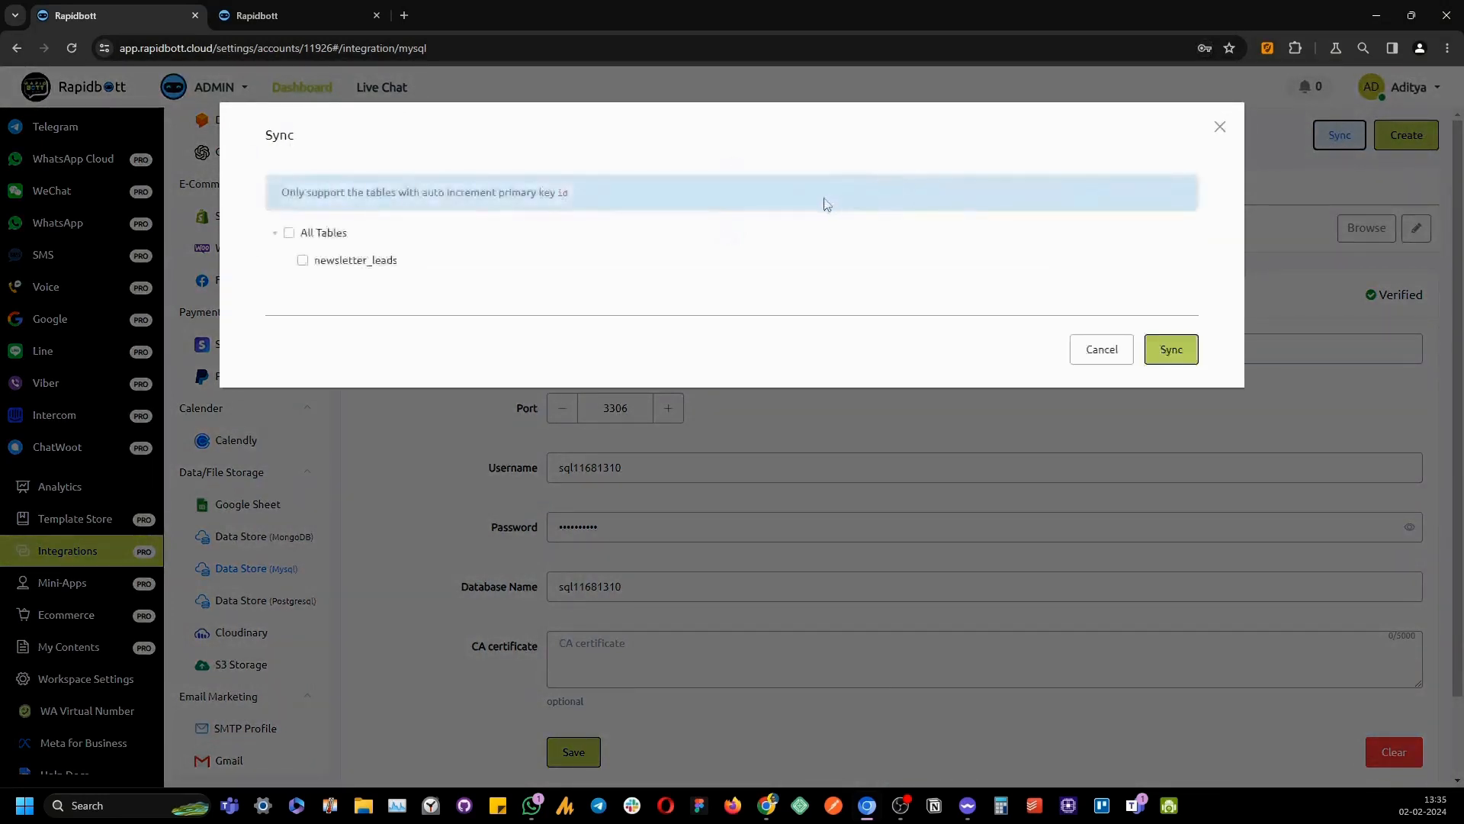
{"action": "left_click", "coordinate": [289, 233]}
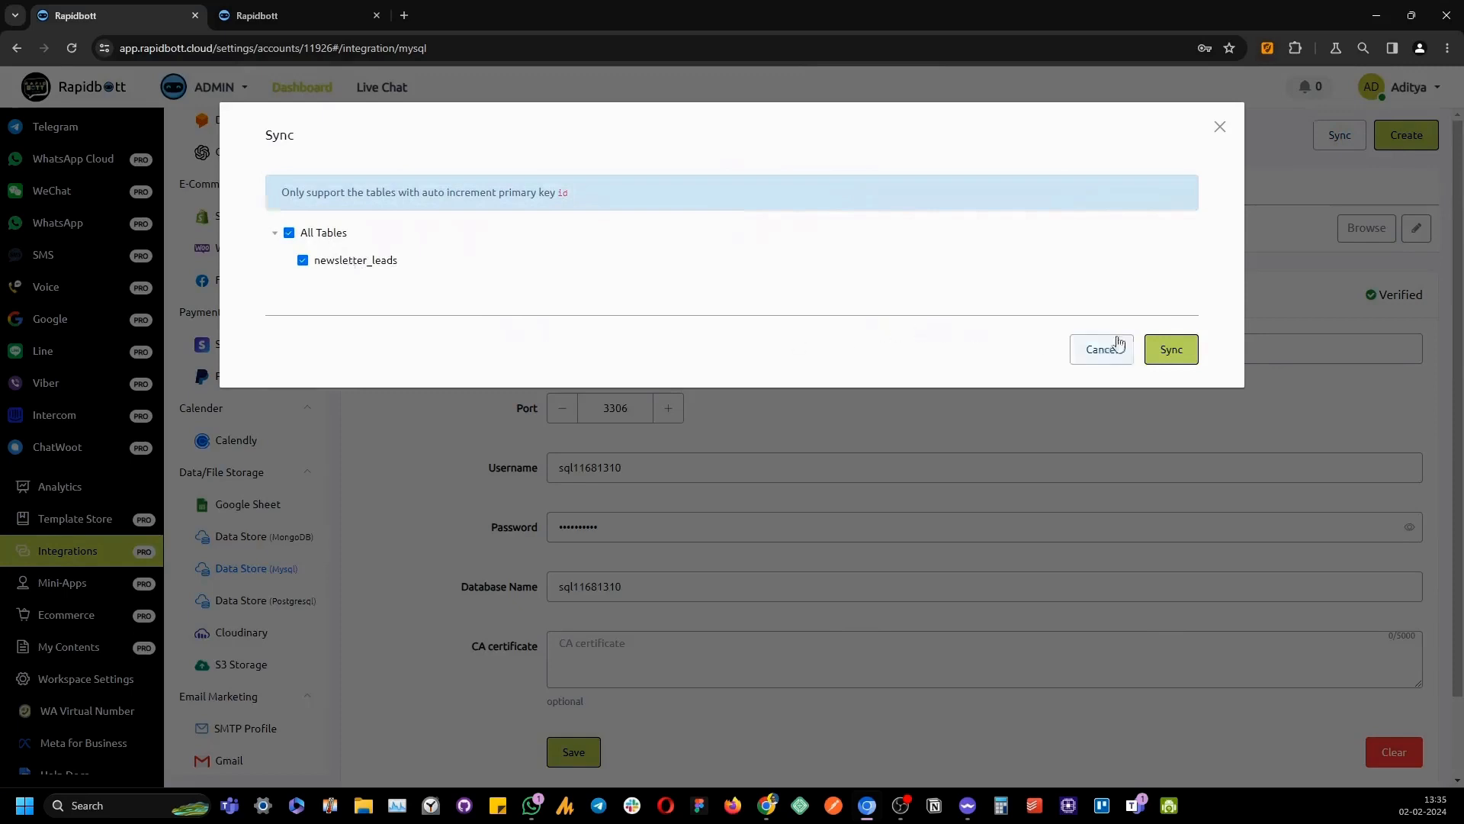
{"action": "left_click", "coordinate": [1171, 348]}
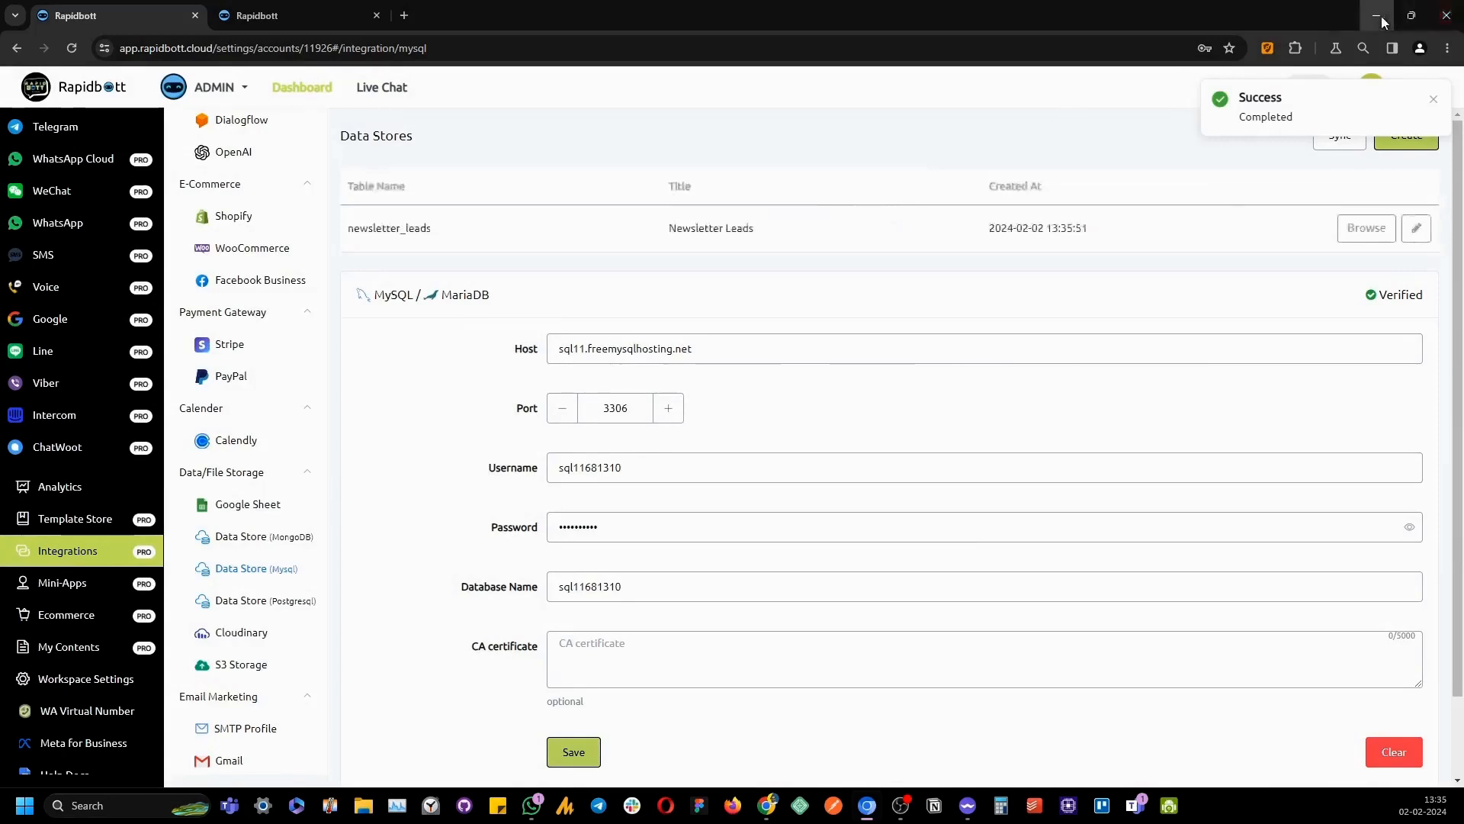
{"action": "left_click", "coordinate": [1380, 19]}
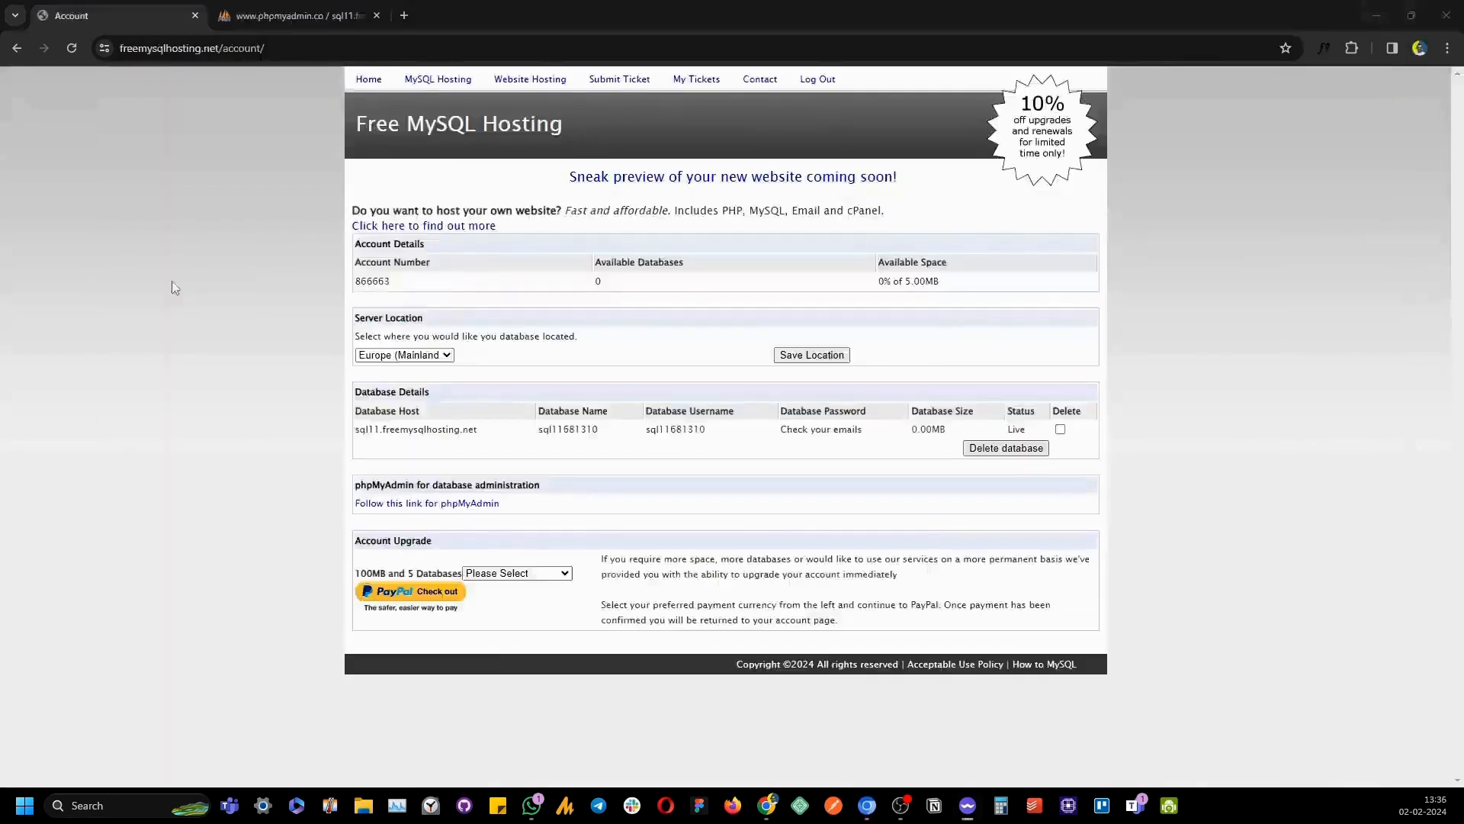
Reload the phpMyAdmin database page to confirm newsletter_leads is listed with 0 rows
{"action": "left_click", "coordinate": [263, 15]}
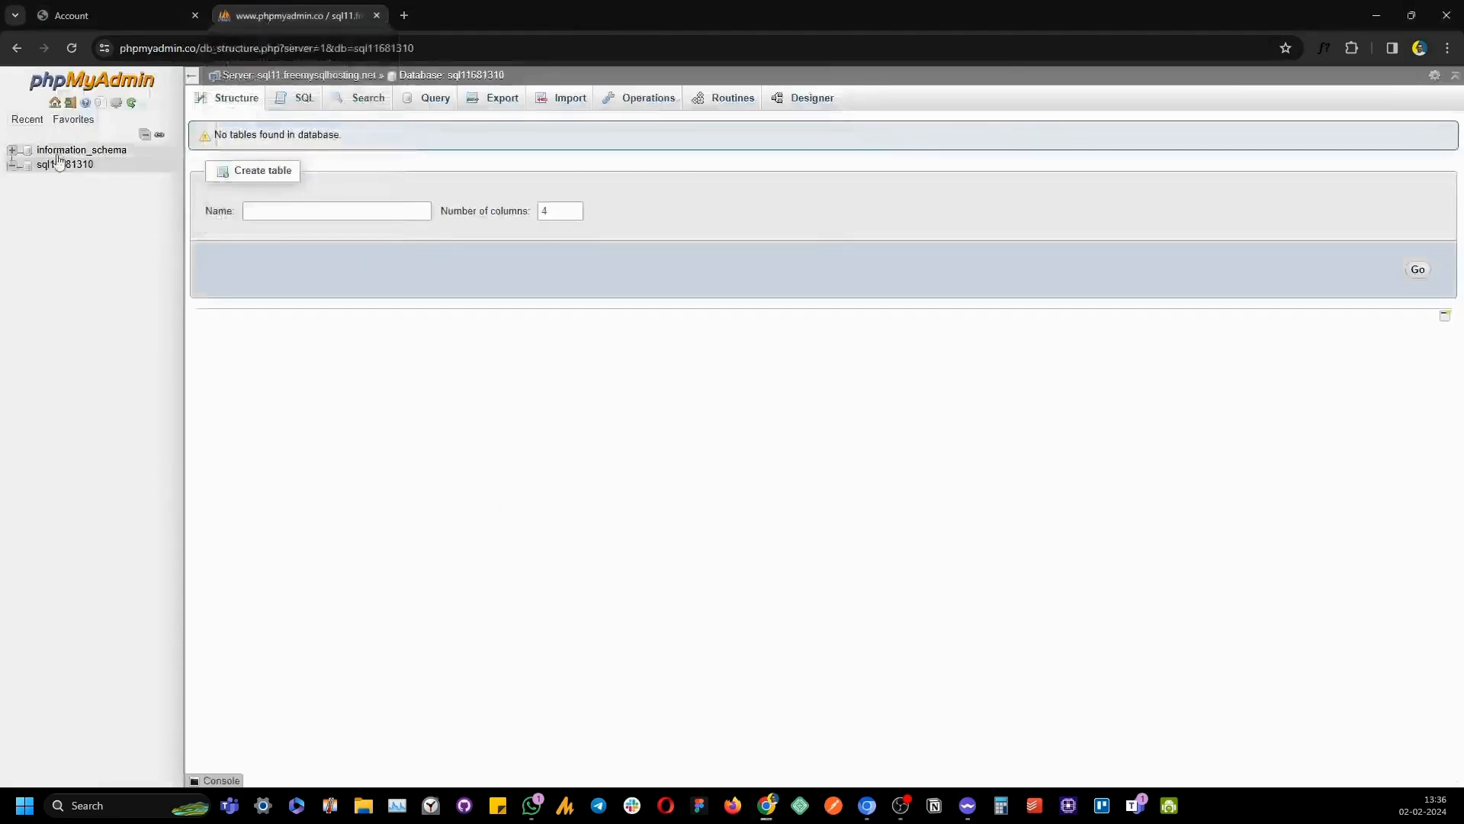
{"action": "left_click", "coordinate": [70, 49]}
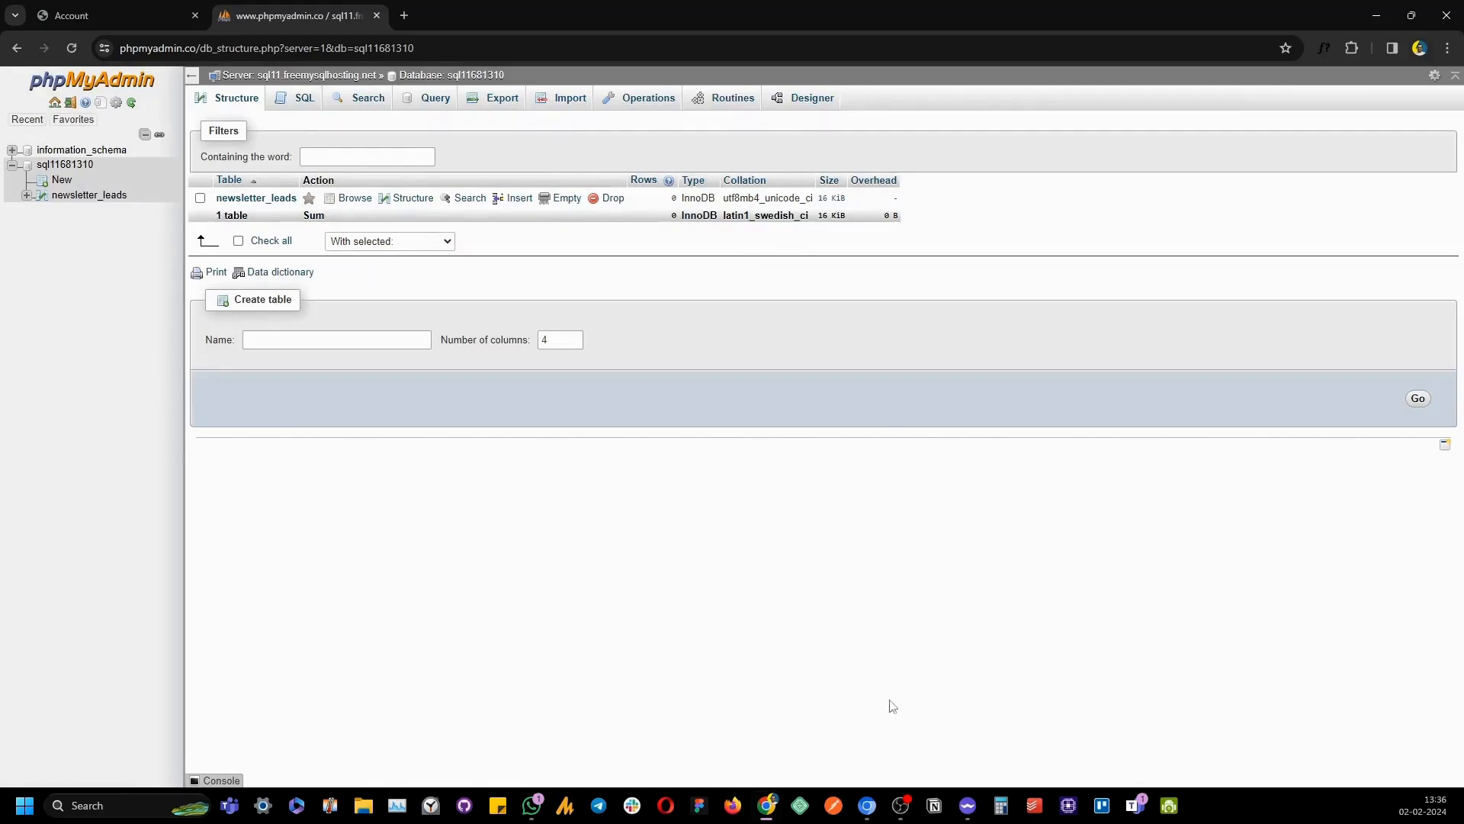
{"action": "left_click", "coordinate": [868, 800]}
Review the flow's steps, inspecting Send Message #3's WhatsApp settings unchanged, and centre Action #2
{"action": "left_click", "coordinate": [301, 15]}
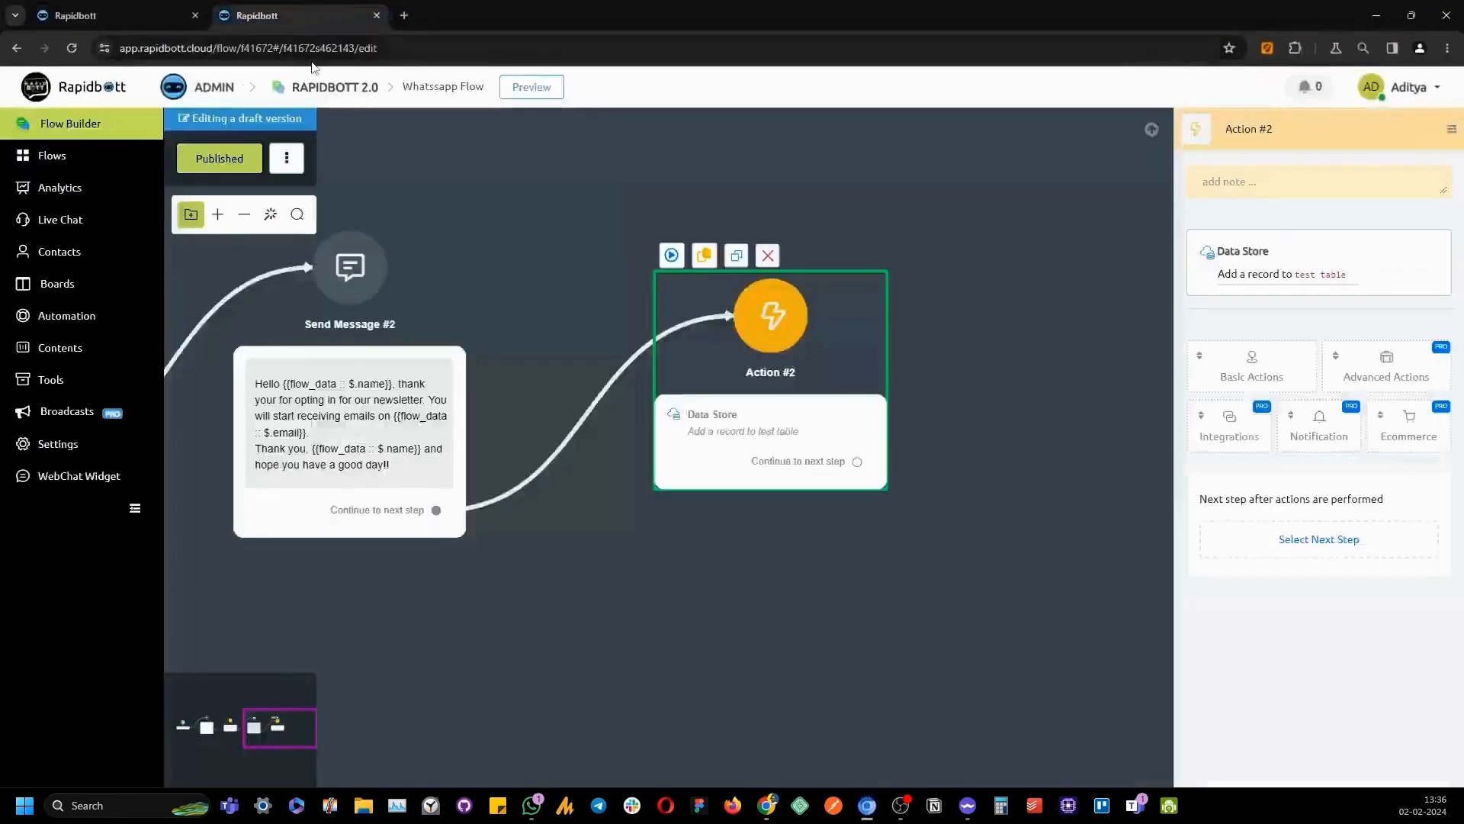
{"action": "mouse_move", "coordinate": [523, 173]}
{"action": "left_mouse_down"}
{"action": "mouse_move", "coordinate": [795, 602]}
{"action": "mouse_move", "coordinate": [947, 615]}
{"action": "left_mouse_up"}
{"action": "left_click_drag", "start_coordinate": [619, 626], "coordinate": [880, 613]}
{"action": "left_click_drag", "start_coordinate": [577, 648], "coordinate": [748, 649]}
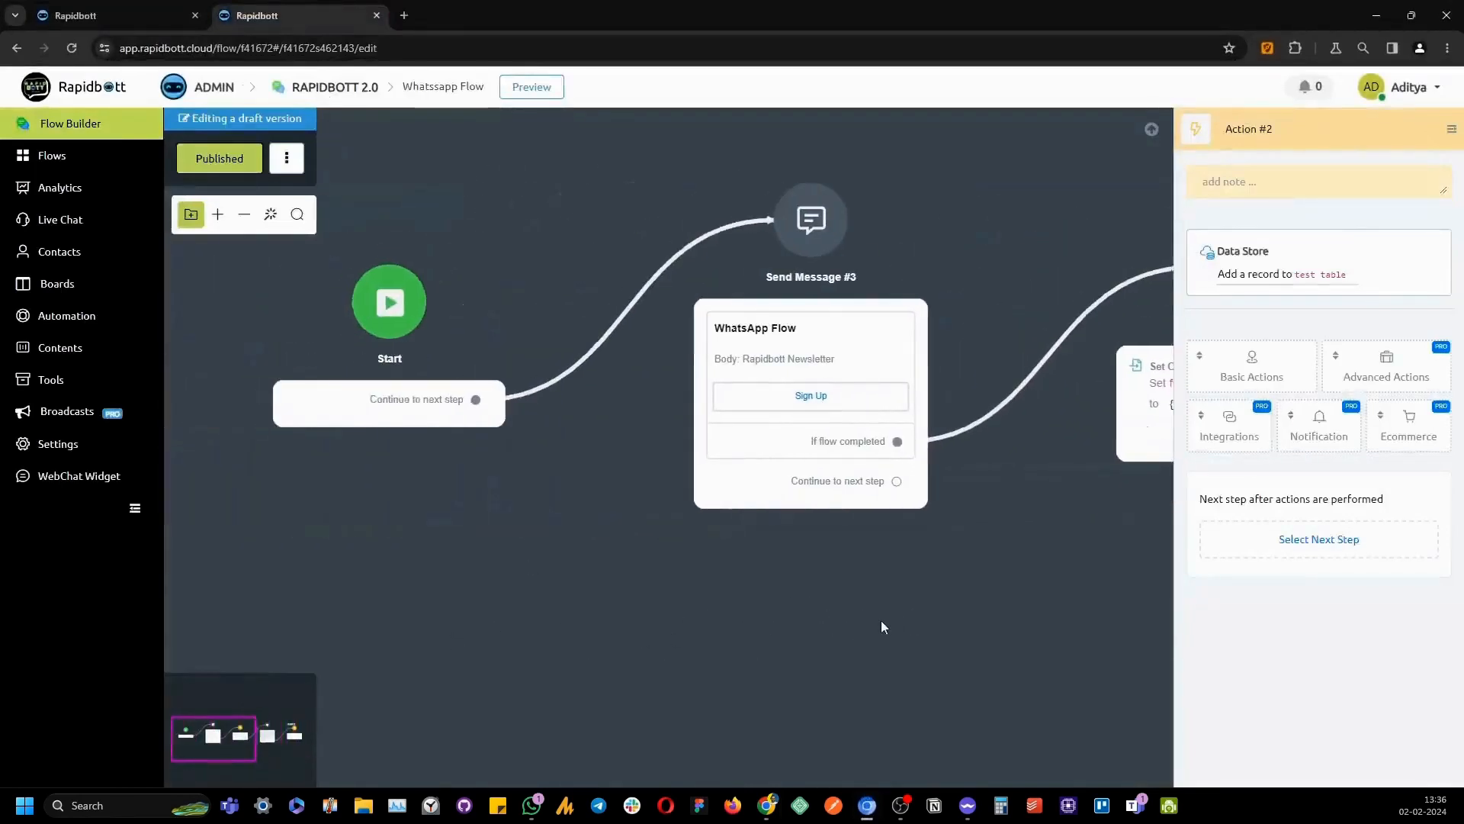
{"action": "left_click_drag", "start_coordinate": [882, 625], "coordinate": [789, 646]}
{"action": "left_click", "coordinate": [698, 352]}
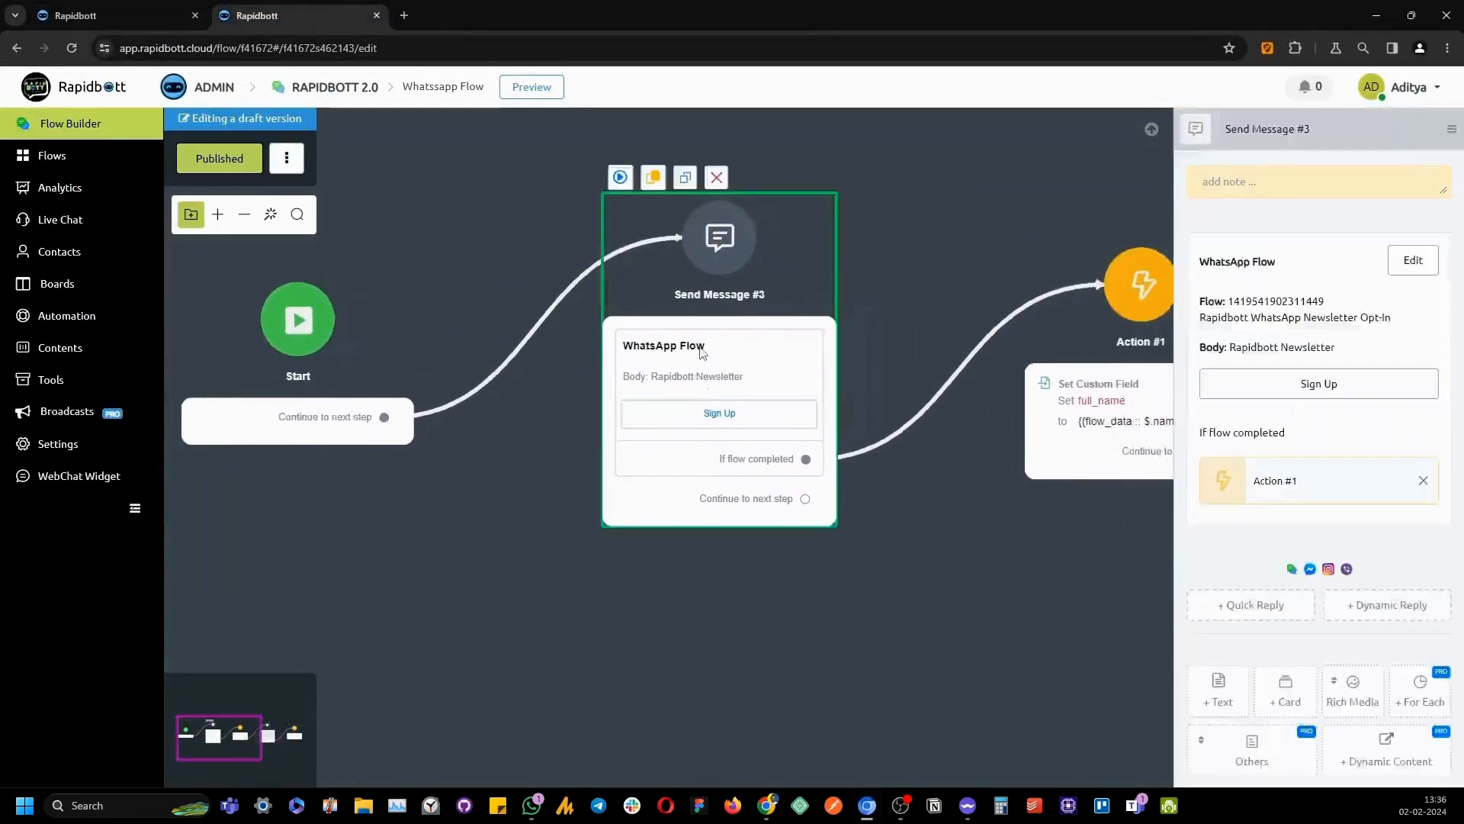
{"action": "left_click", "coordinate": [1413, 260]}
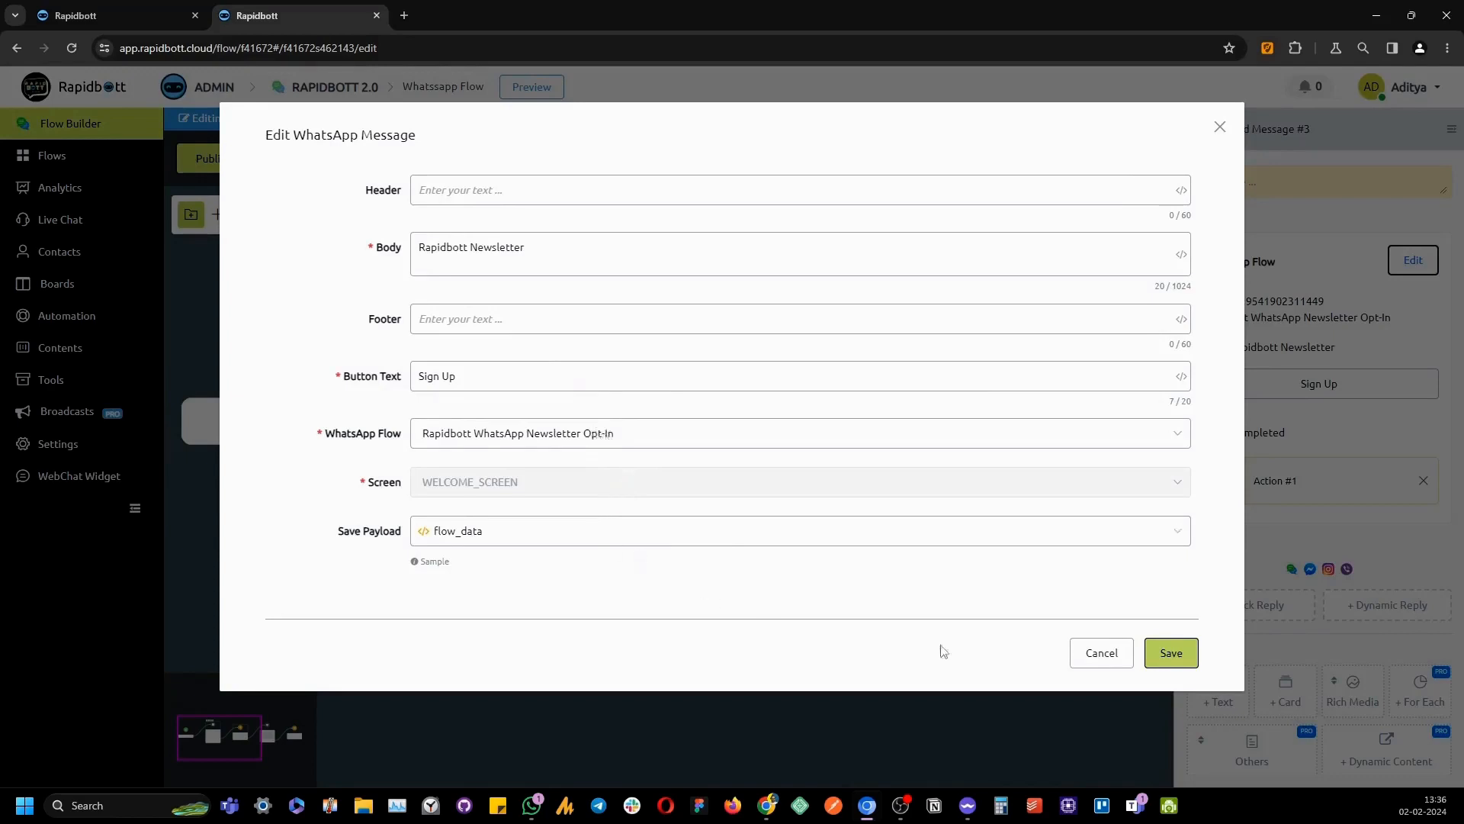
{"action": "left_click", "coordinate": [1097, 660]}
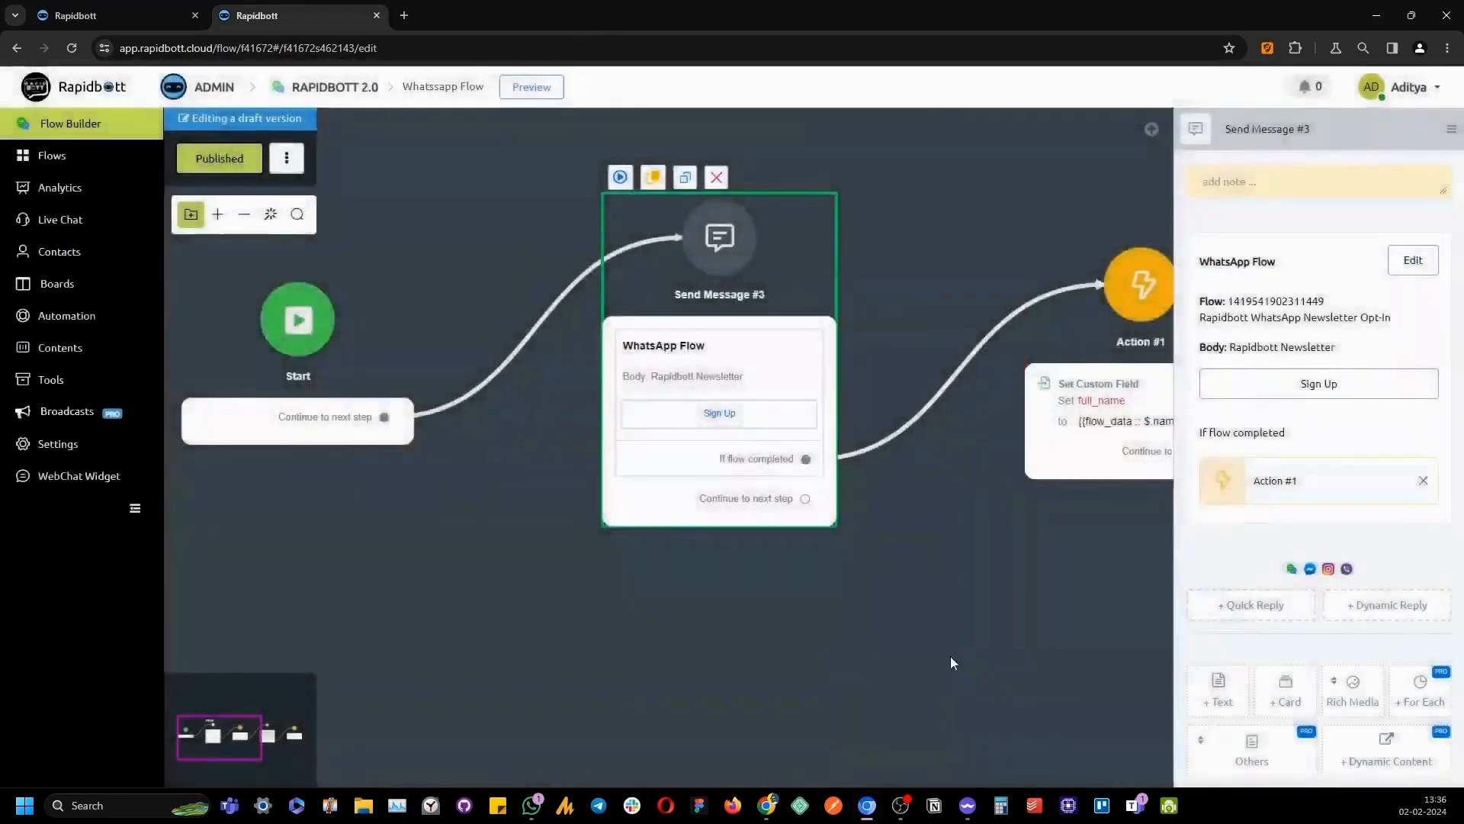
{"action": "mouse_move", "coordinate": [953, 661]}
{"action": "left_mouse_down"}
{"action": "mouse_move", "coordinate": [581, 653]}
{"action": "mouse_move", "coordinate": [751, 654]}
{"action": "left_mouse_up"}
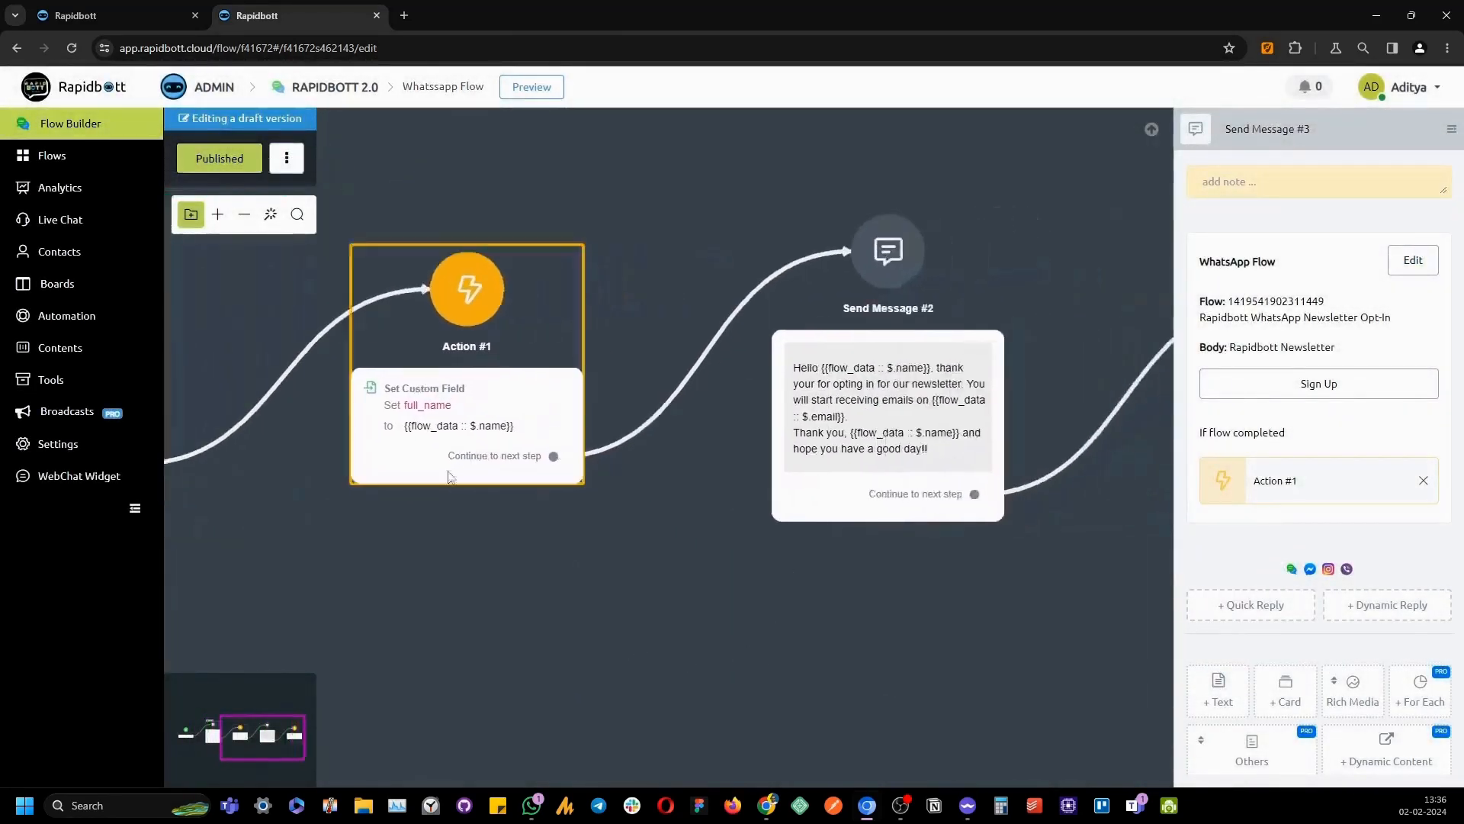
{"action": "left_click_drag", "start_coordinate": [800, 611], "coordinate": [589, 616]}
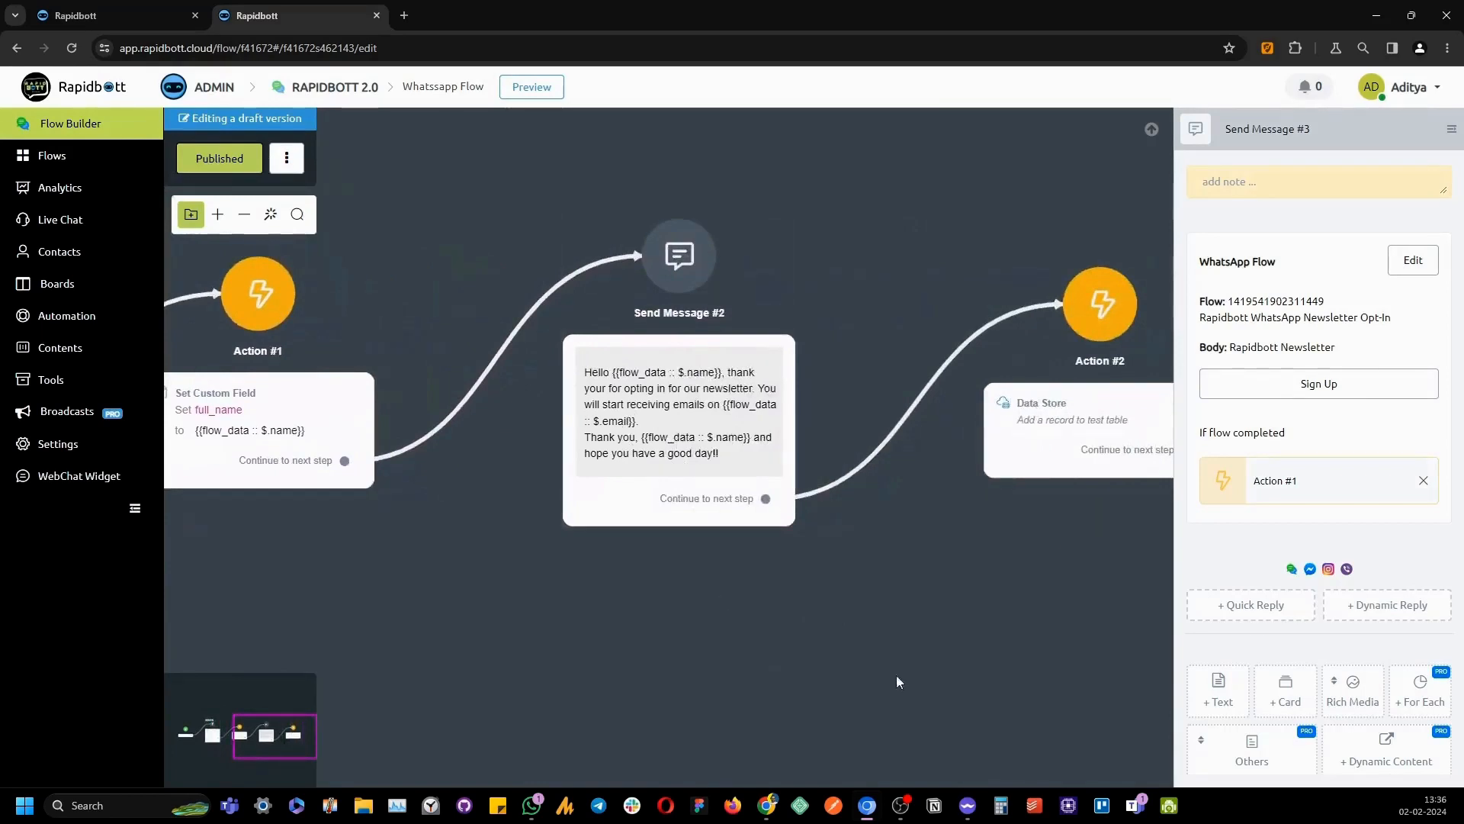
{"action": "left_click_drag", "start_coordinate": [897, 681], "coordinate": [618, 657]}
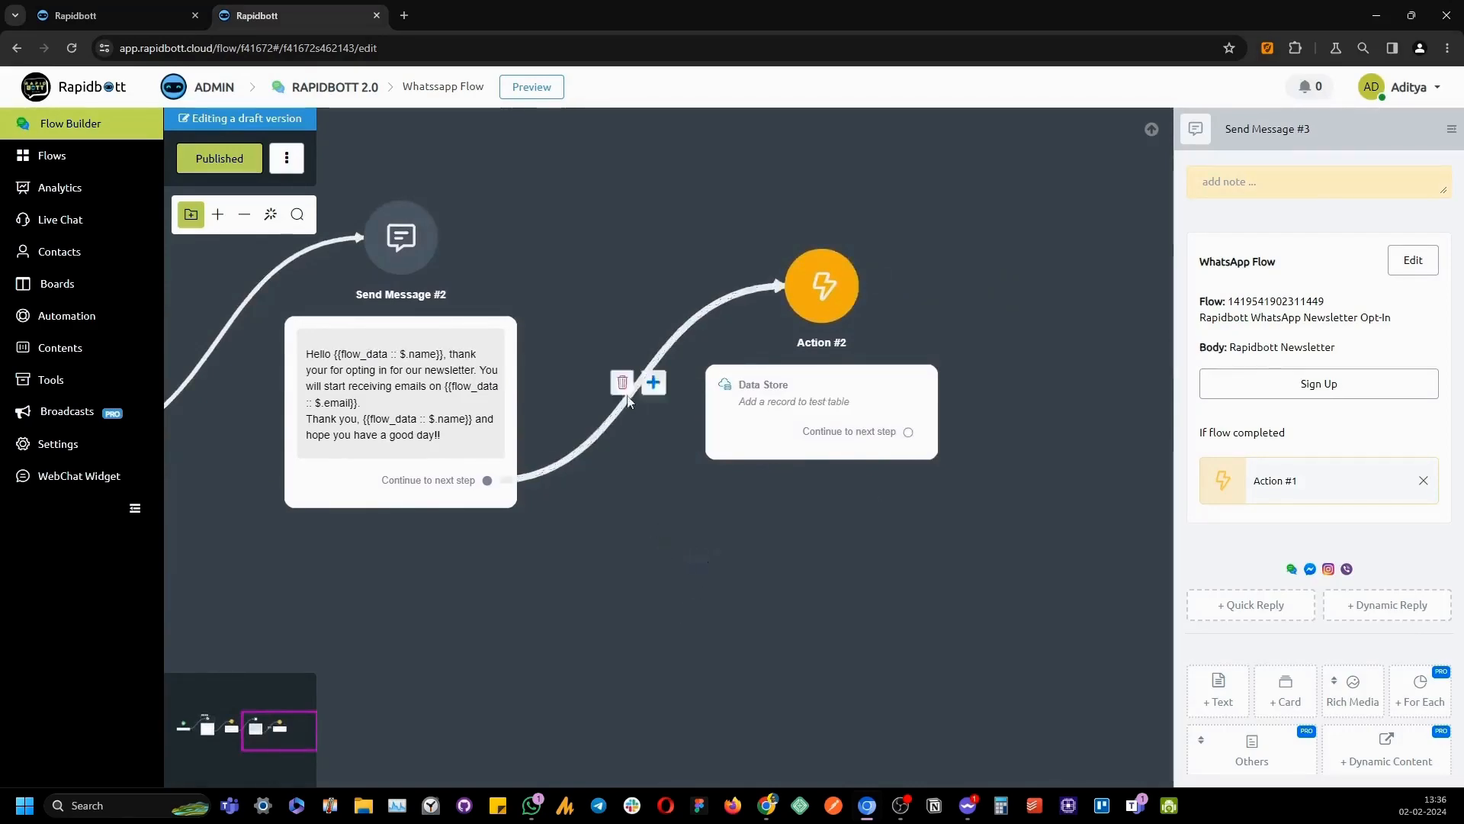
Remove the link to Action #2 and add a new Action #3 with a Data Store action after Send Message #2
{"action": "left_click", "coordinate": [623, 385]}
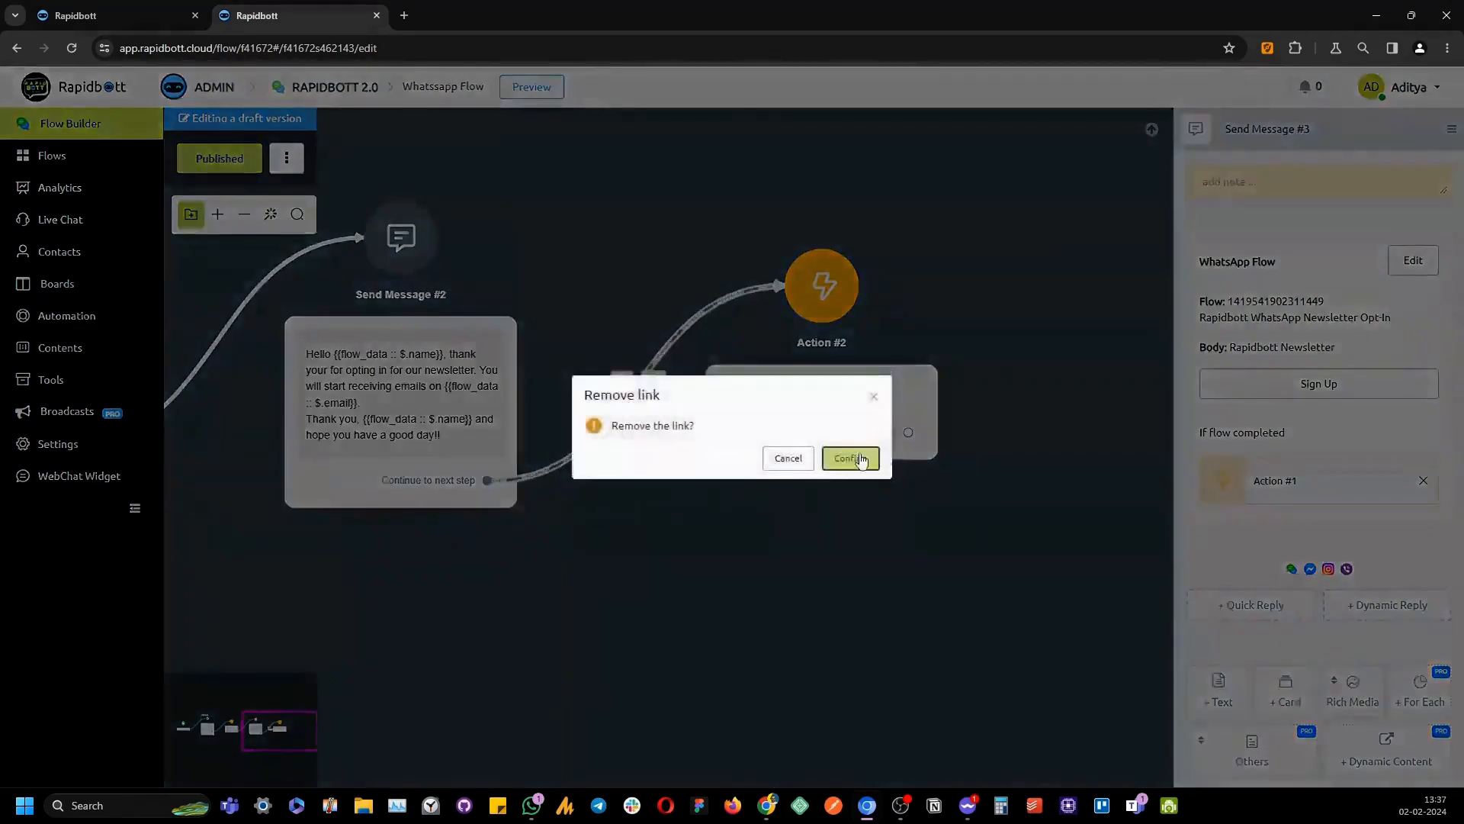
{"action": "left_click", "coordinate": [855, 457]}
{"action": "left_click_drag", "start_coordinate": [488, 479], "coordinate": [696, 598]}
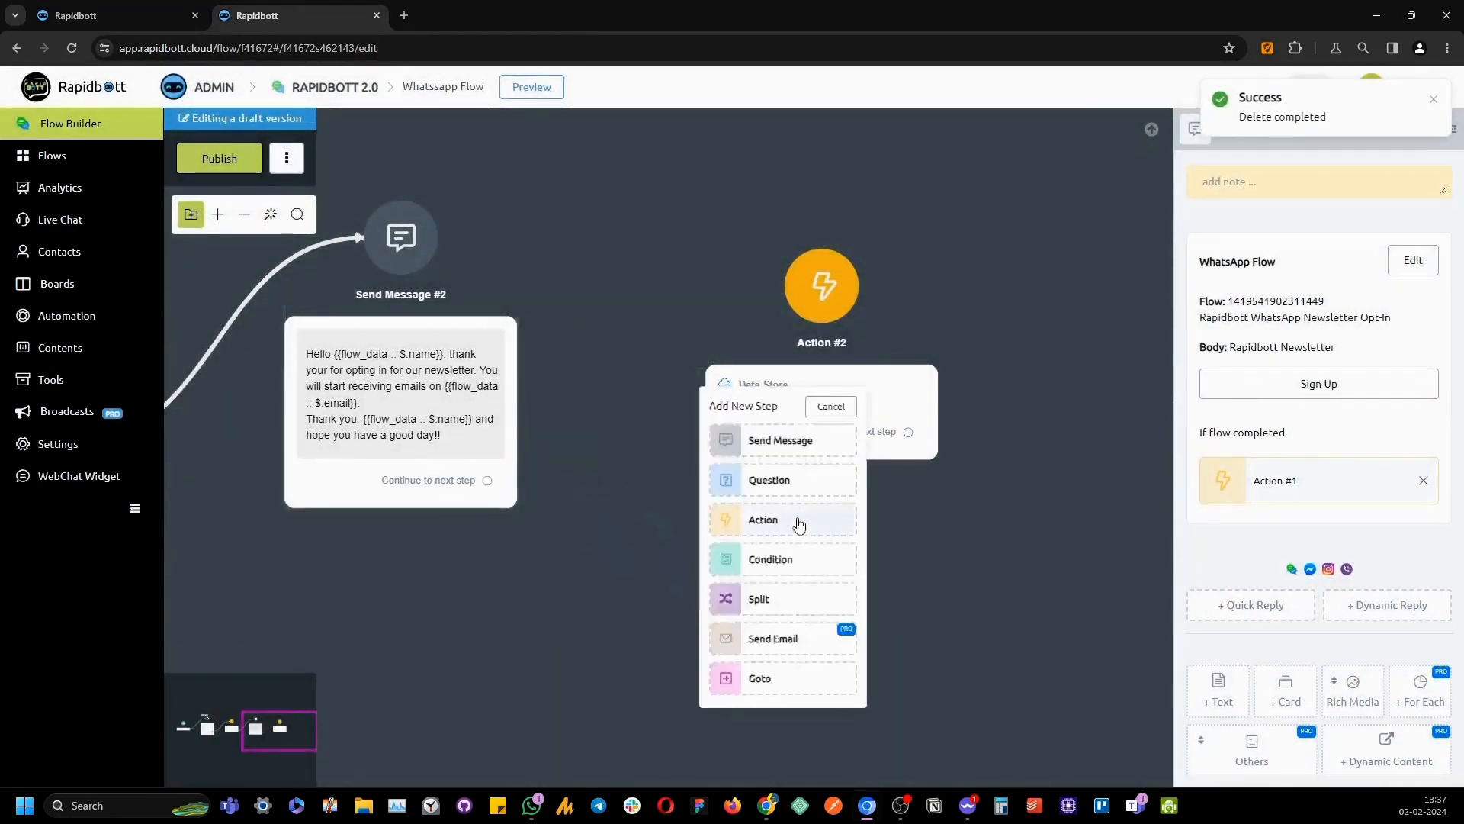
{"action": "left_click", "coordinate": [795, 521]}
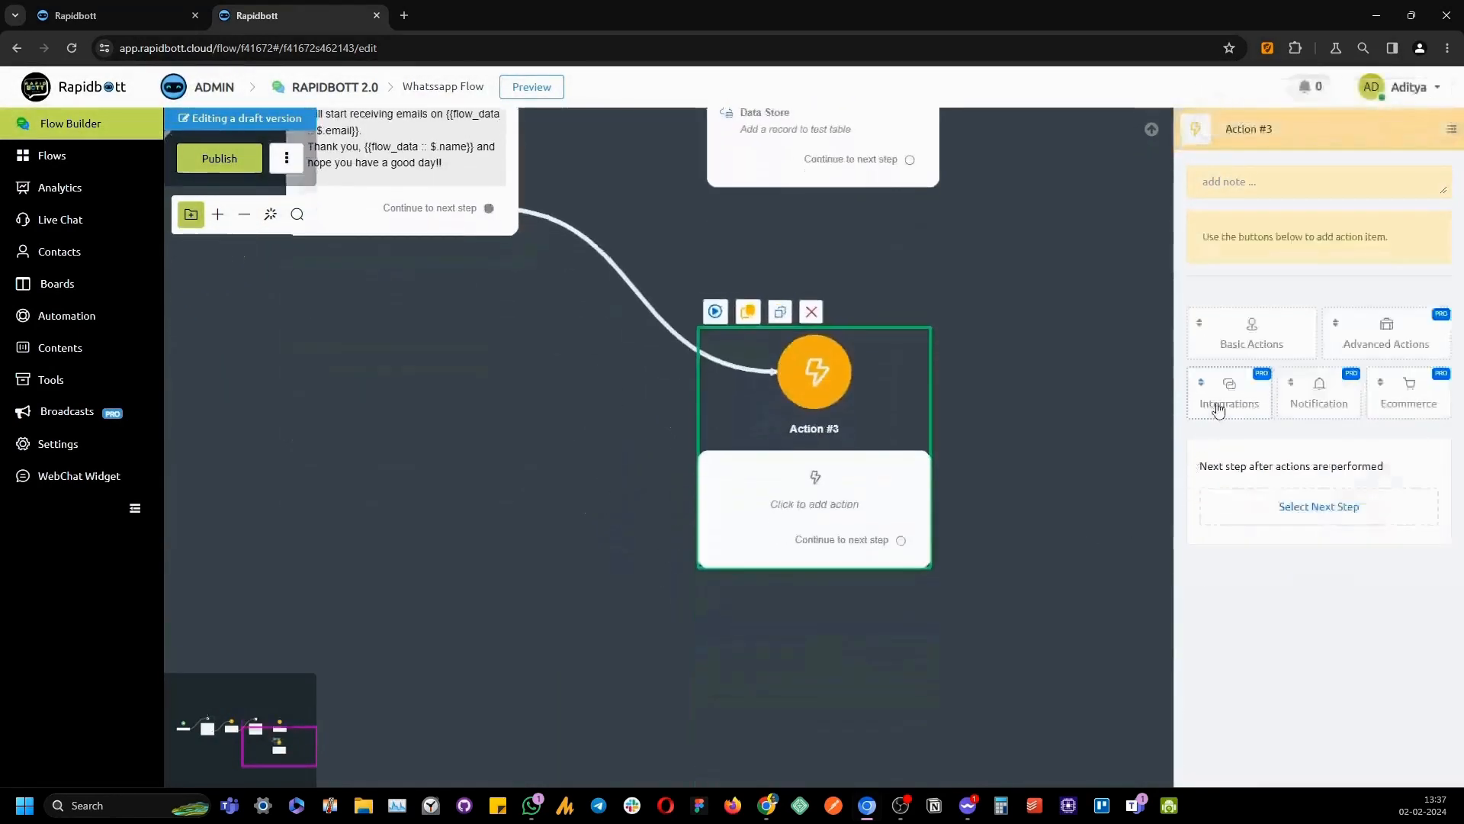
{"action": "left_click", "coordinate": [1220, 408]}
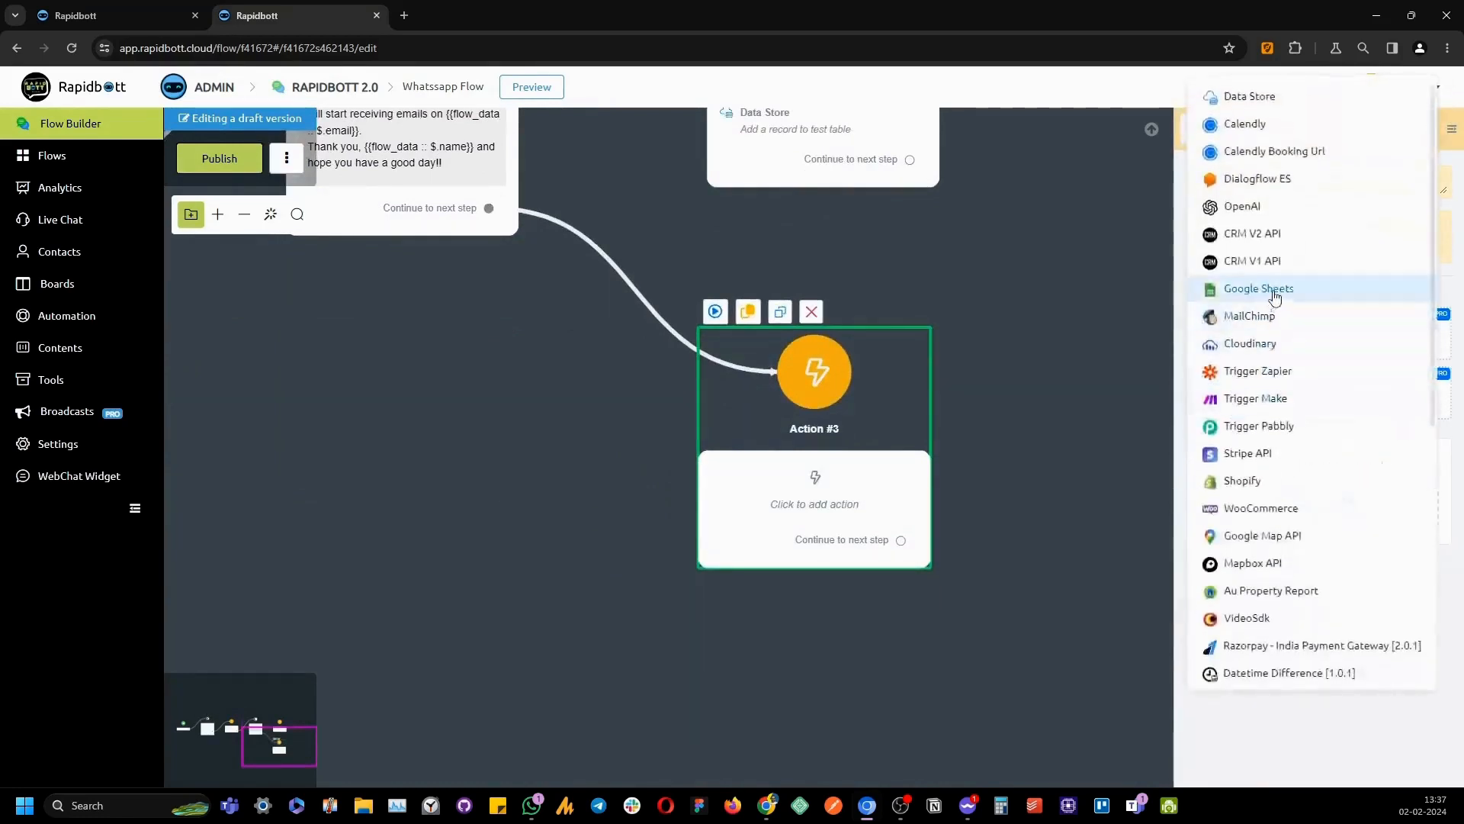
{"action": "left_click", "coordinate": [1283, 98]}
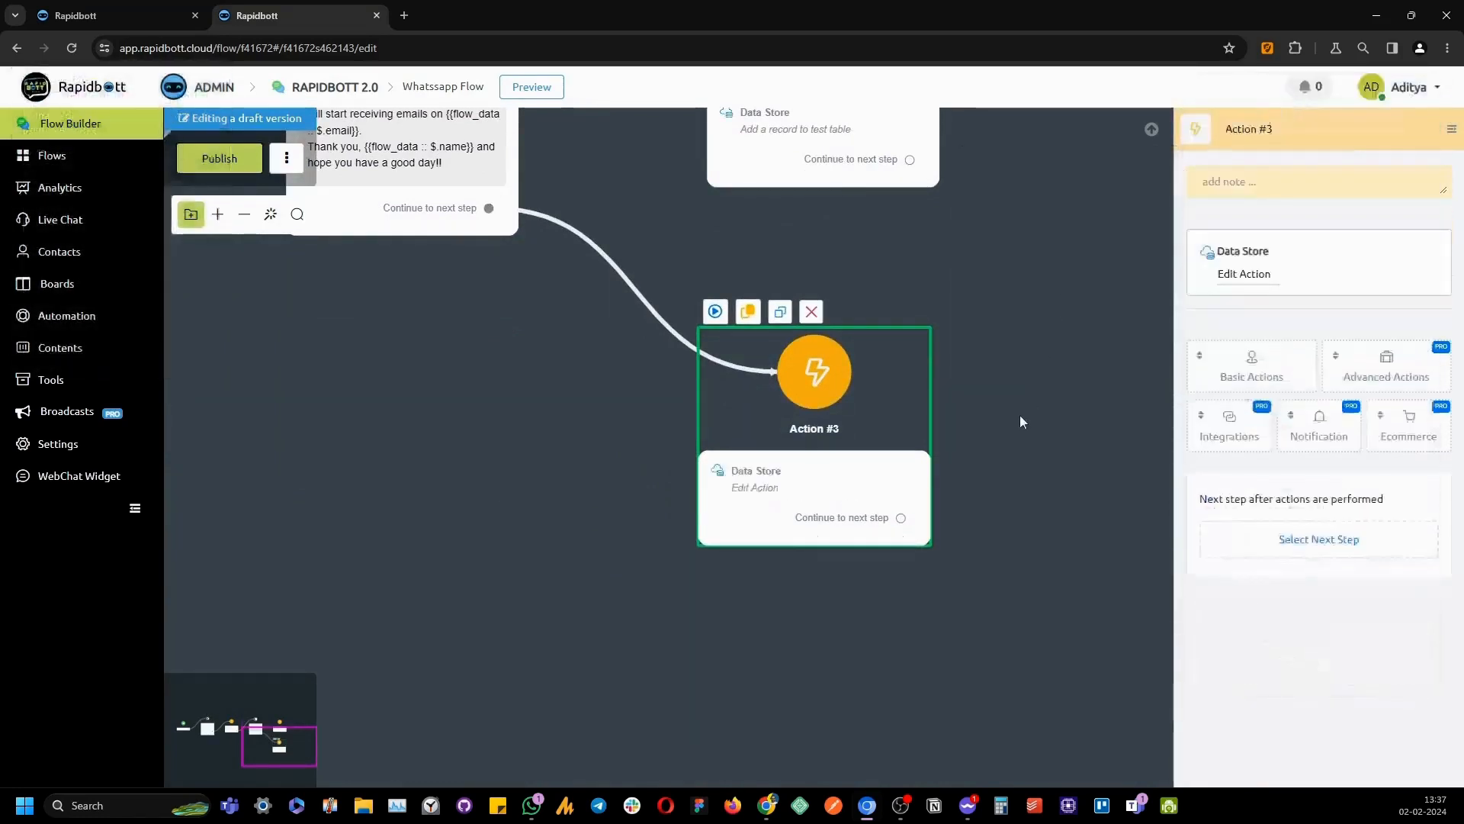
Set Action #3 to 'Add a record to' with no data store selected, save it, and publish the flow
{"action": "left_click", "coordinate": [1225, 277]}
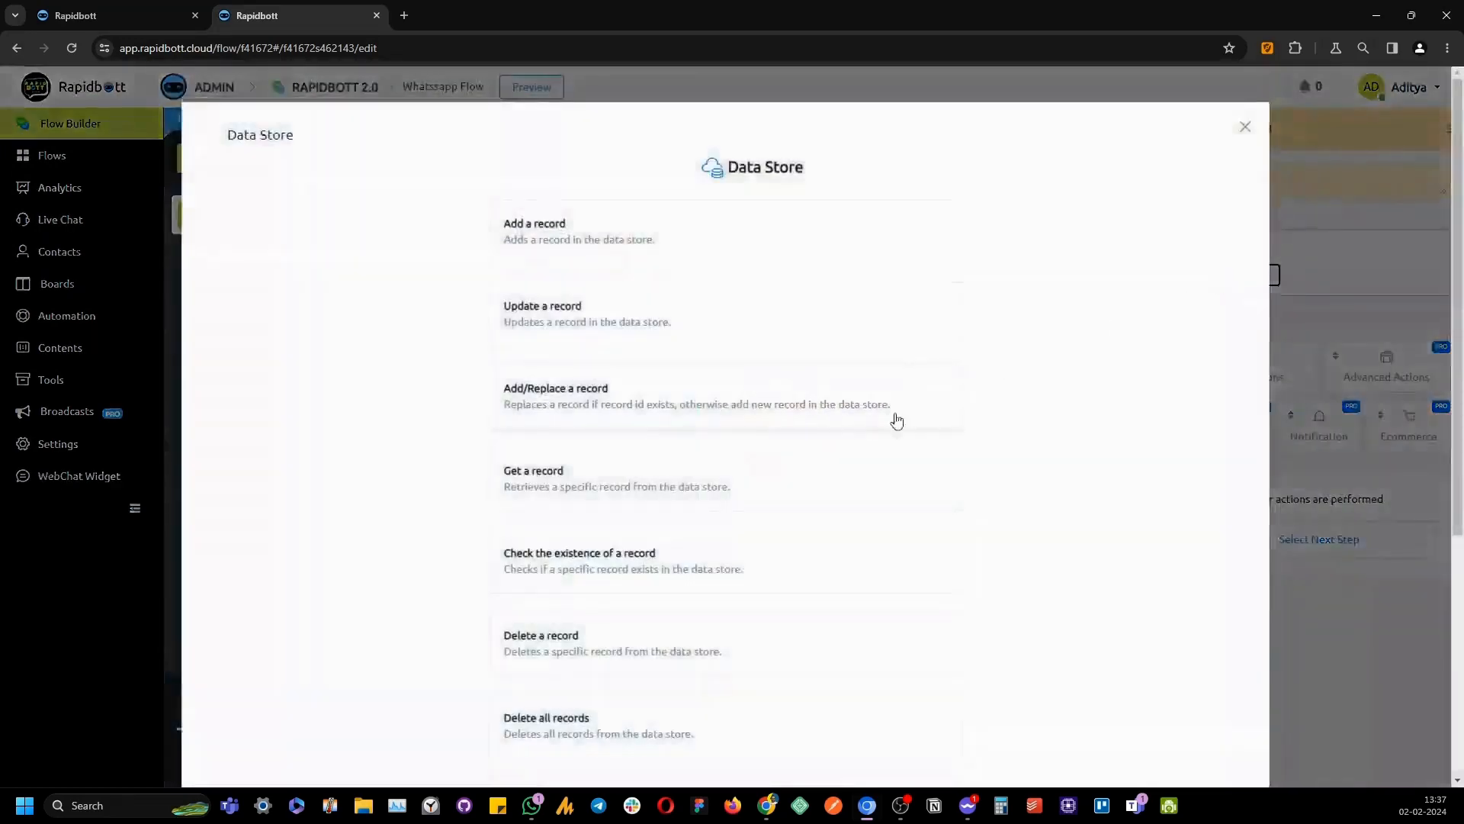
{"action": "scroll", "coordinate": [759, 343], "scroll_direction": "down", "scroll_amount": 5}
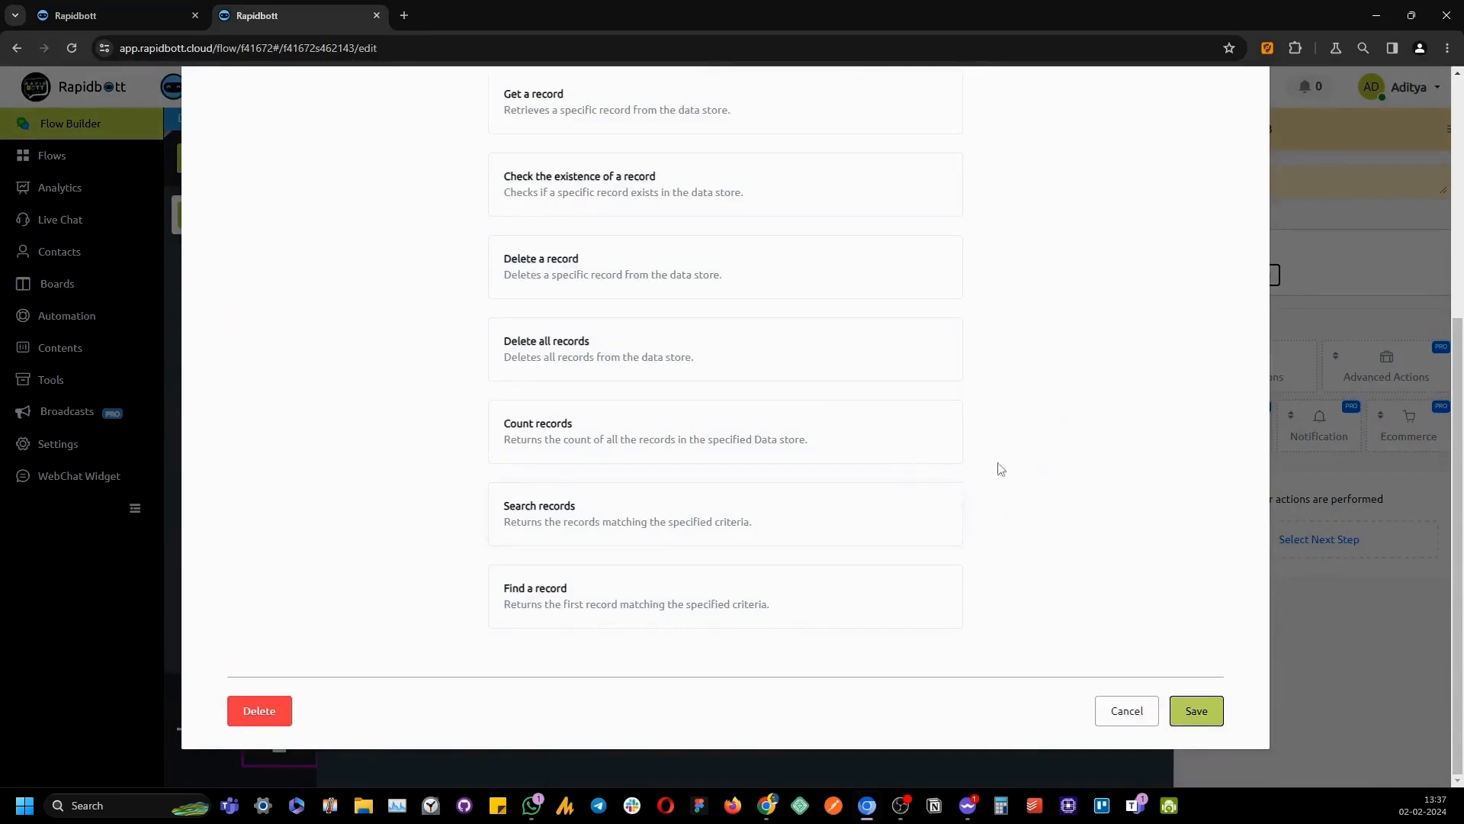
{"action": "scroll", "coordinate": [999, 473], "scroll_direction": "up", "scroll_amount": 5}
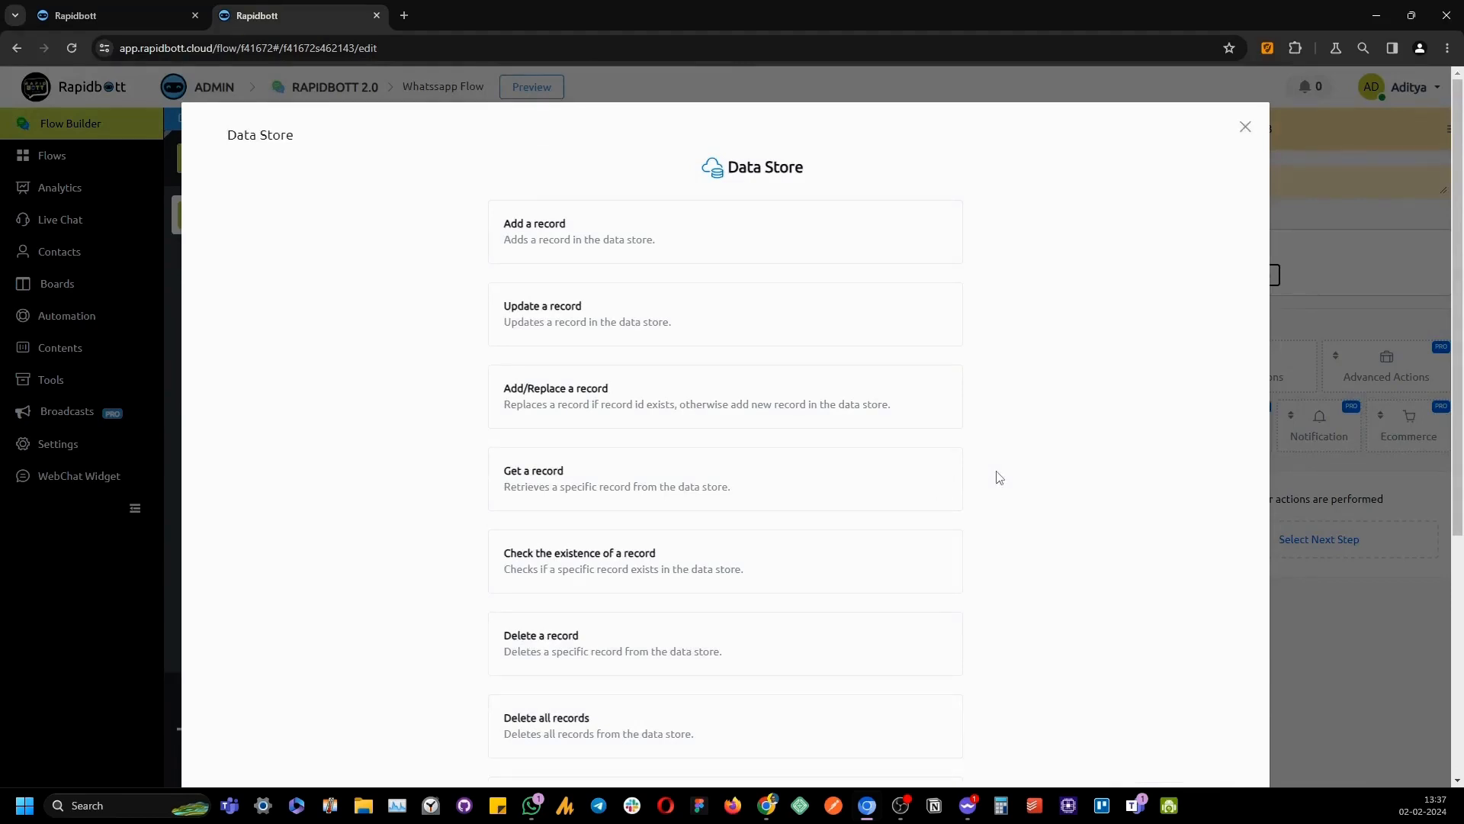
{"action": "left_click", "coordinate": [600, 255]}
{"action": "left_click", "coordinate": [602, 257]}
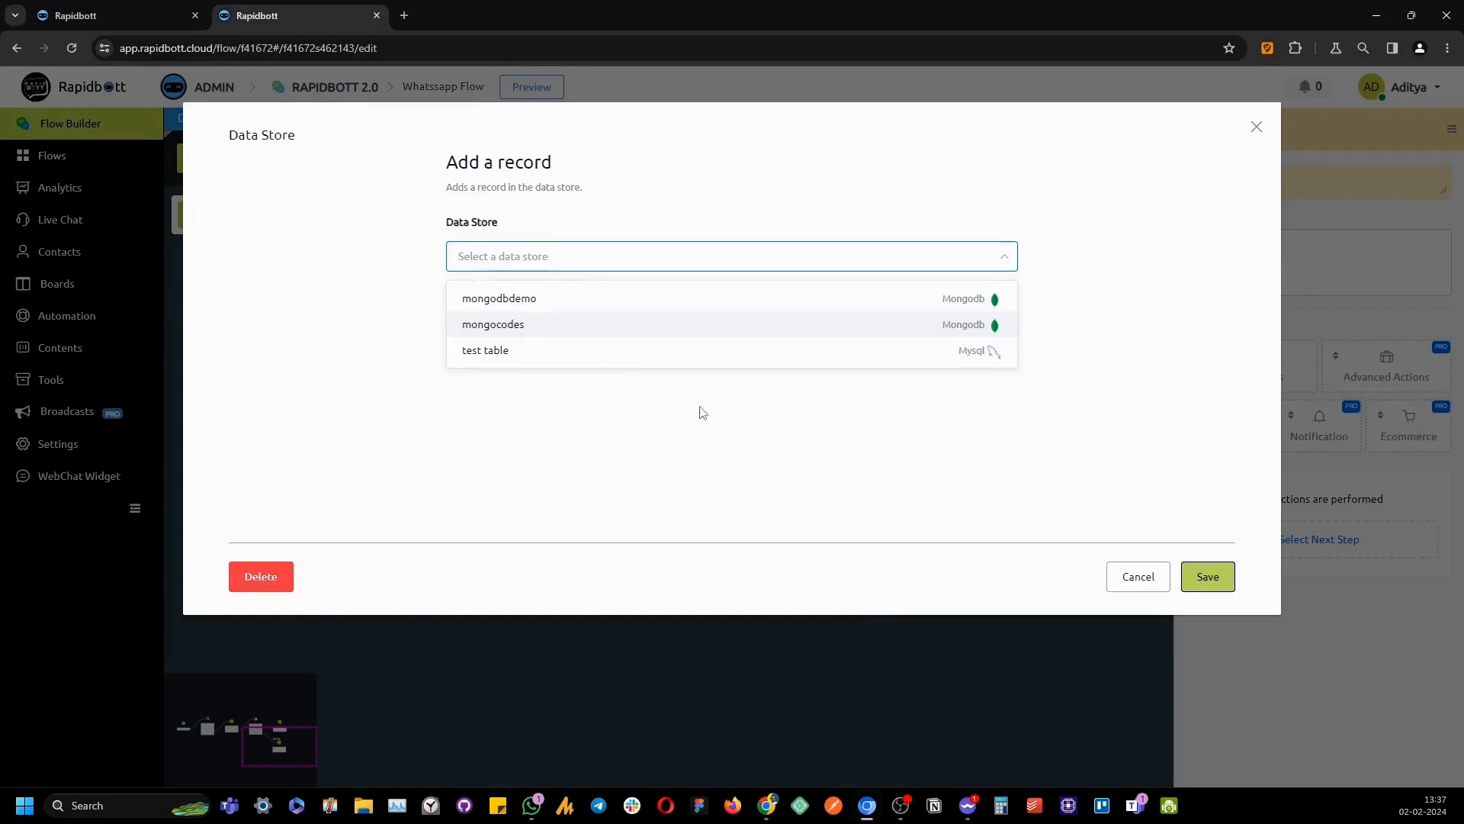
{"action": "left_click", "coordinate": [544, 355]}
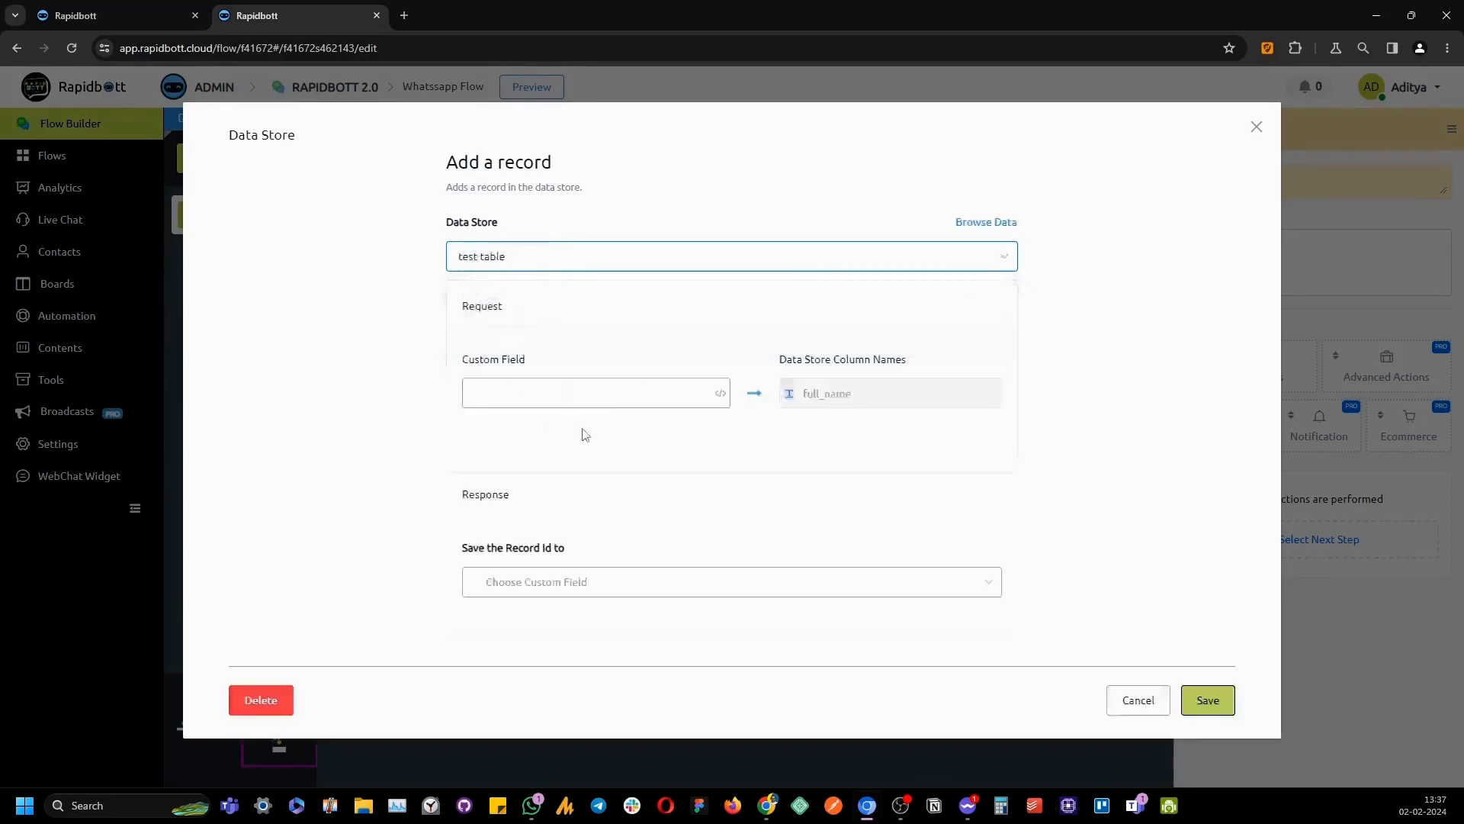
{"action": "left_click", "coordinate": [1005, 260]}
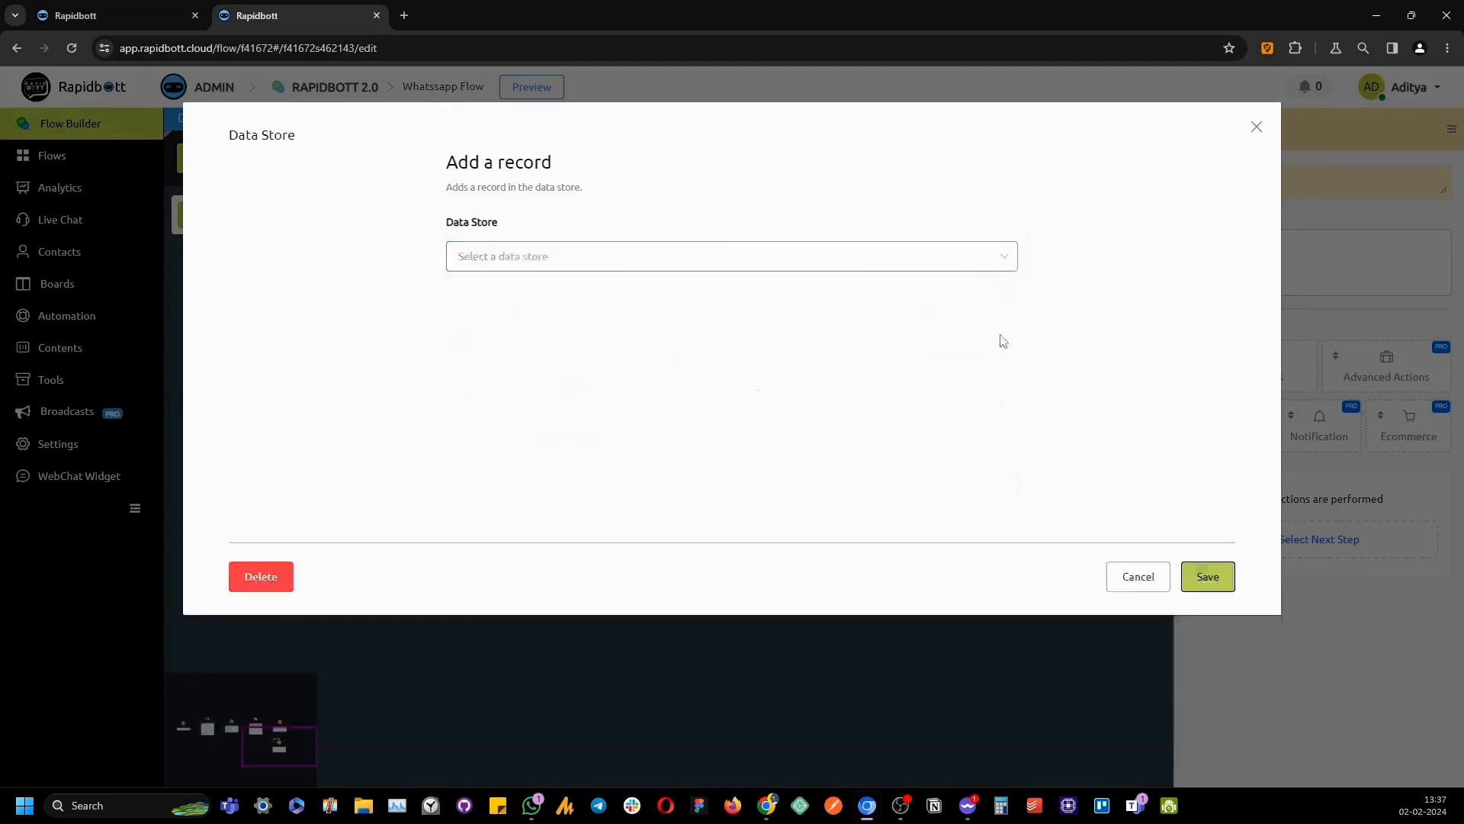
{"action": "left_click", "coordinate": [1198, 580]}
{"action": "left_click", "coordinate": [232, 163]}
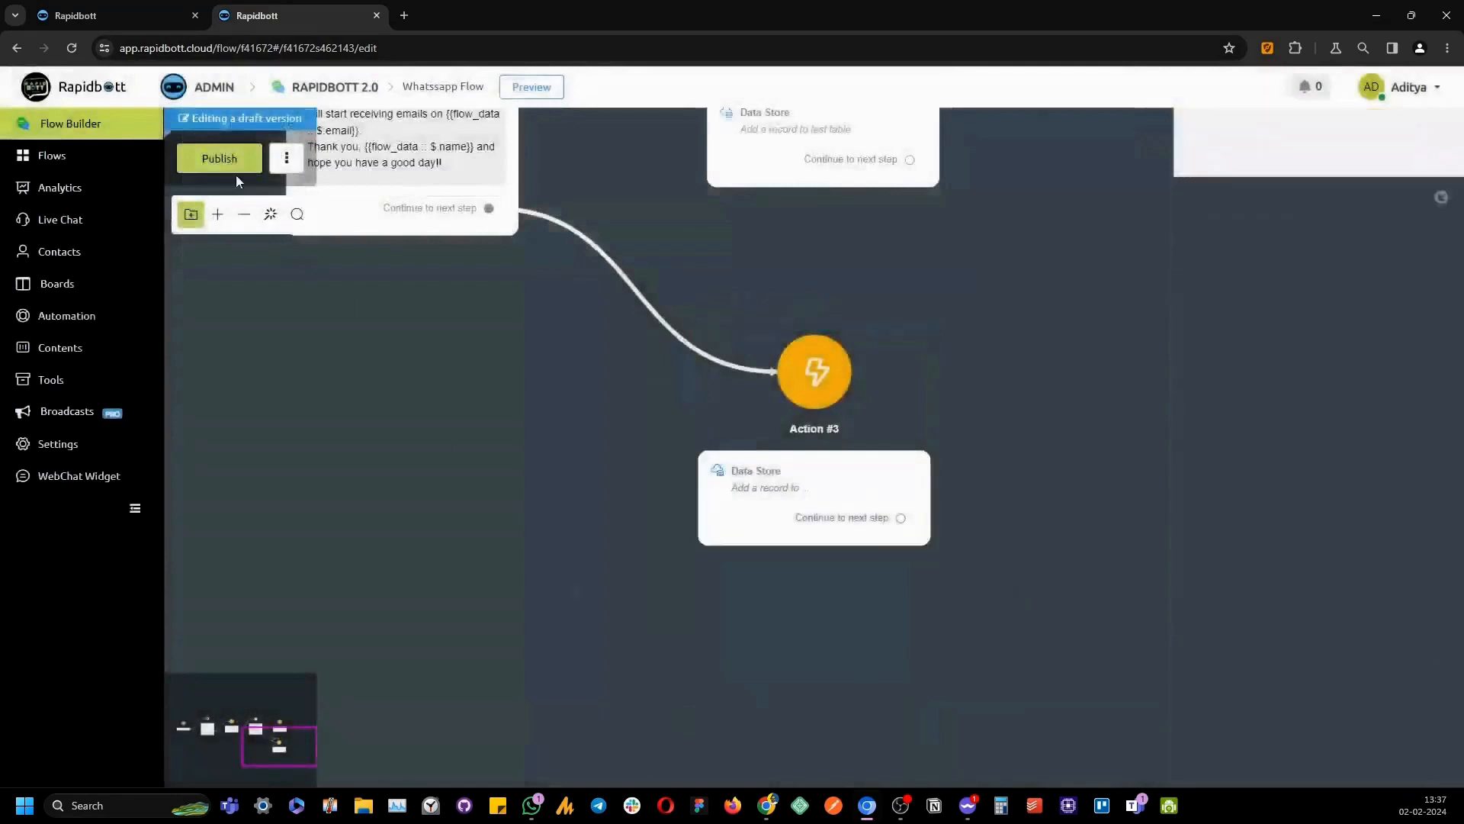
Reload the flow editor and open Action #3's add-a-record settings
{"action": "left_click", "coordinate": [70, 48]}
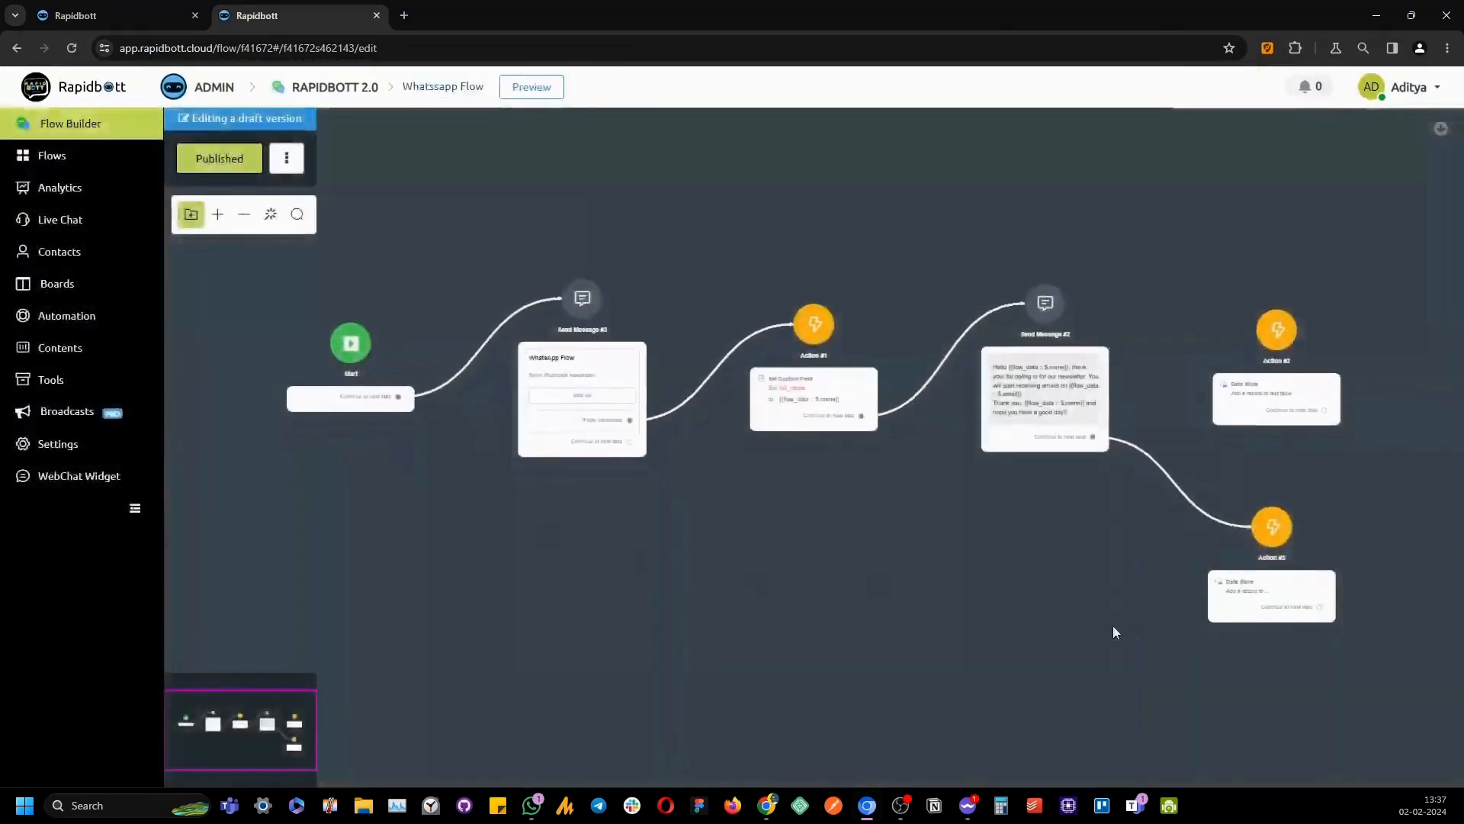
{"action": "left_click_drag", "start_coordinate": [1112, 628], "coordinate": [734, 614]}
{"action": "scroll", "coordinate": [734, 615], "scroll_direction": "up", "scroll_amount": 6}
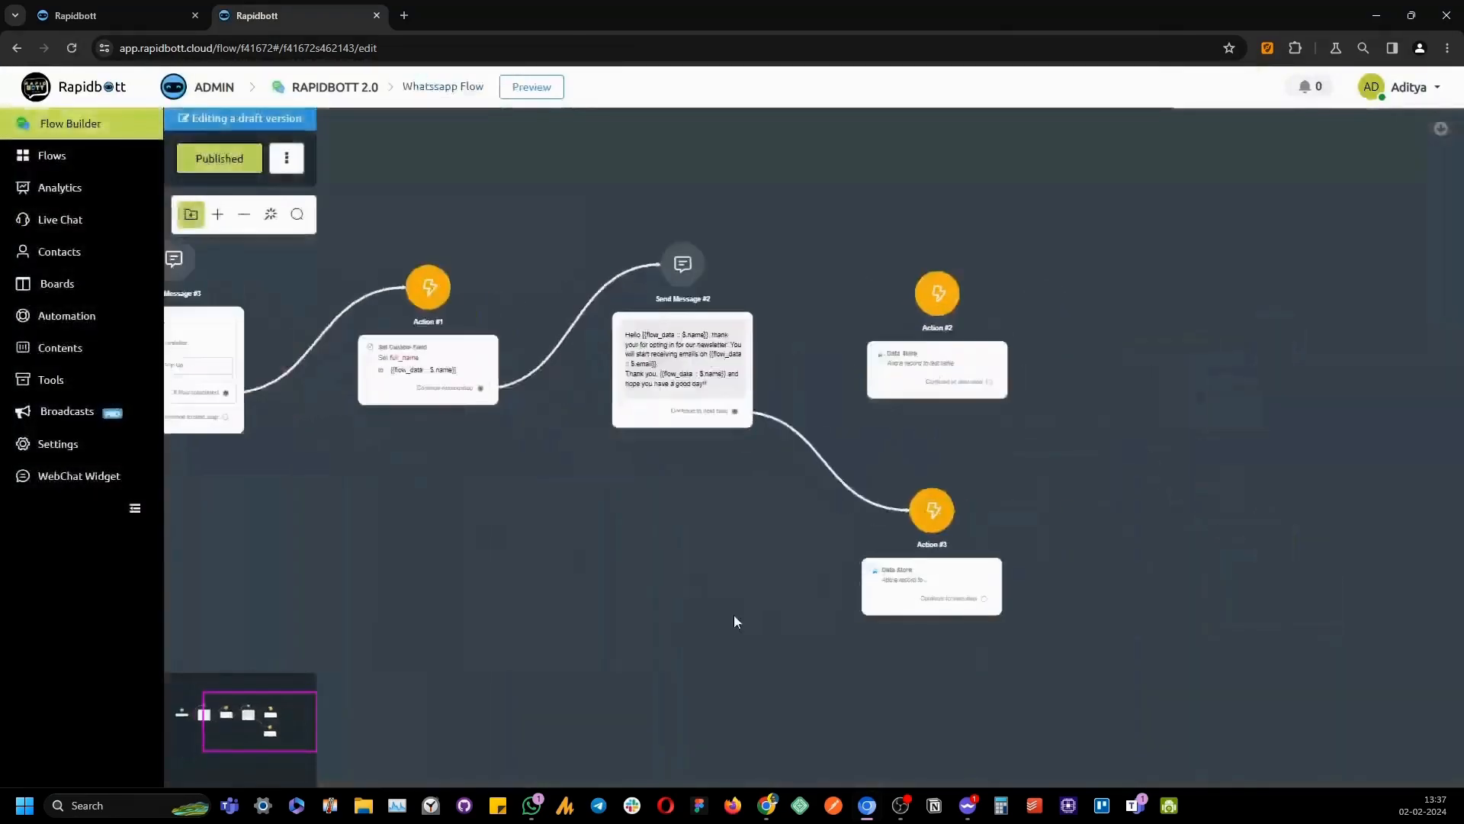
{"action": "left_click_drag", "start_coordinate": [928, 644], "coordinate": [710, 650]}
{"action": "left_click", "coordinate": [737, 507]}
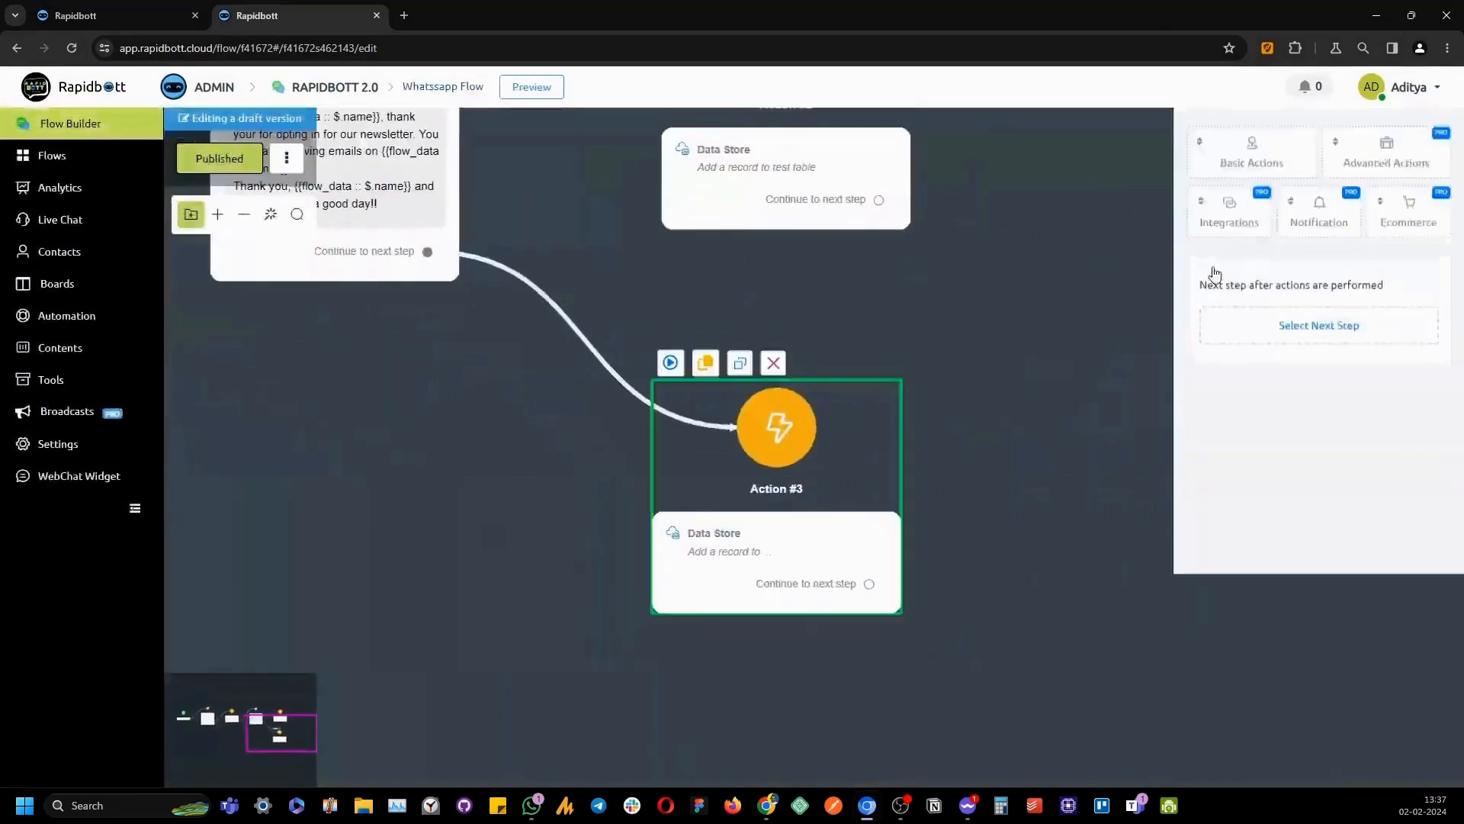
{"action": "left_click", "coordinate": [1269, 276]}
Save records to Newsletter Leads, mapping the full_name custom field to the full_name column
{"action": "left_click", "coordinate": [690, 265]}
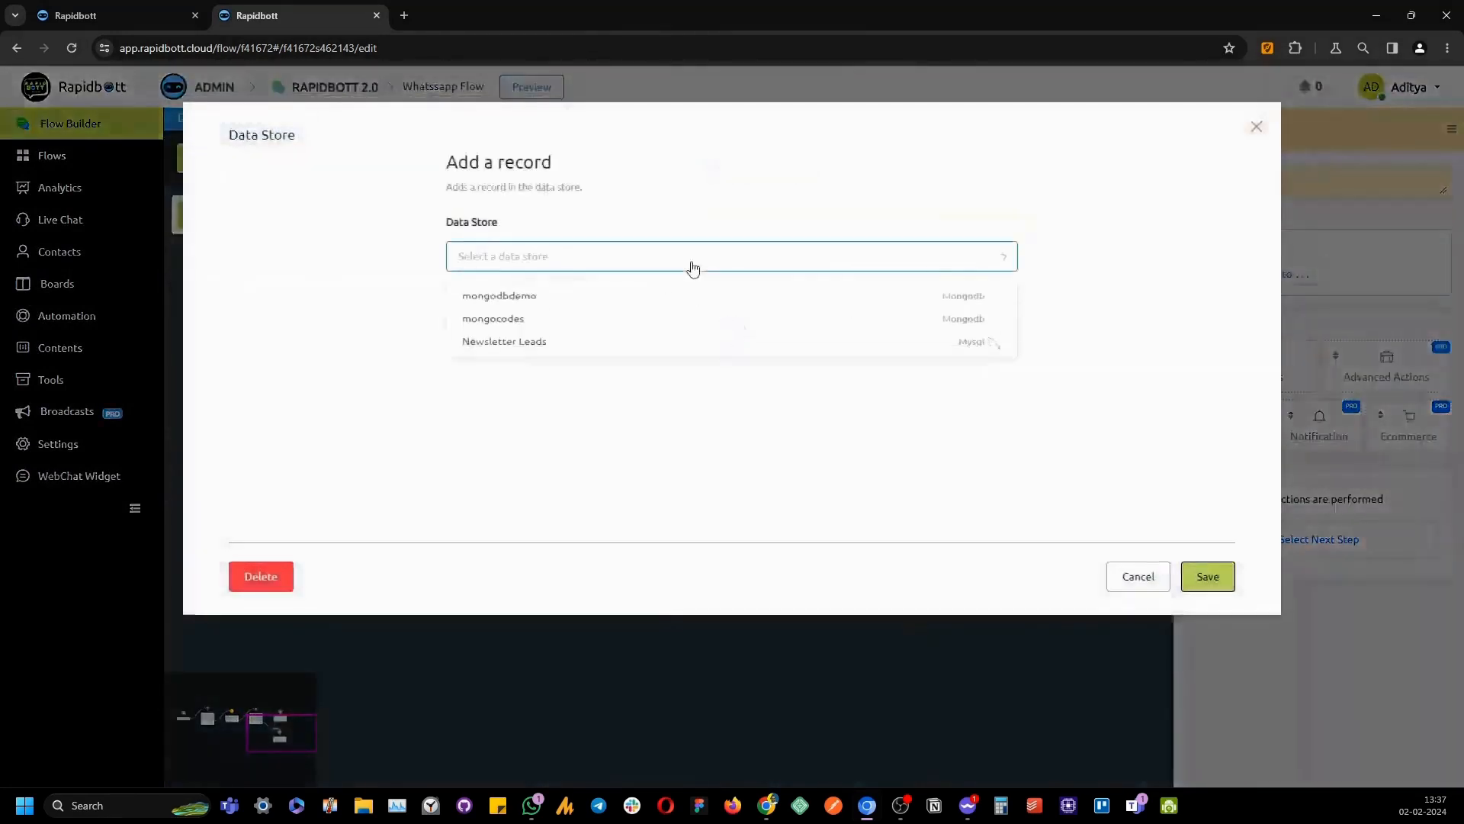
{"action": "left_click", "coordinate": [670, 361]}
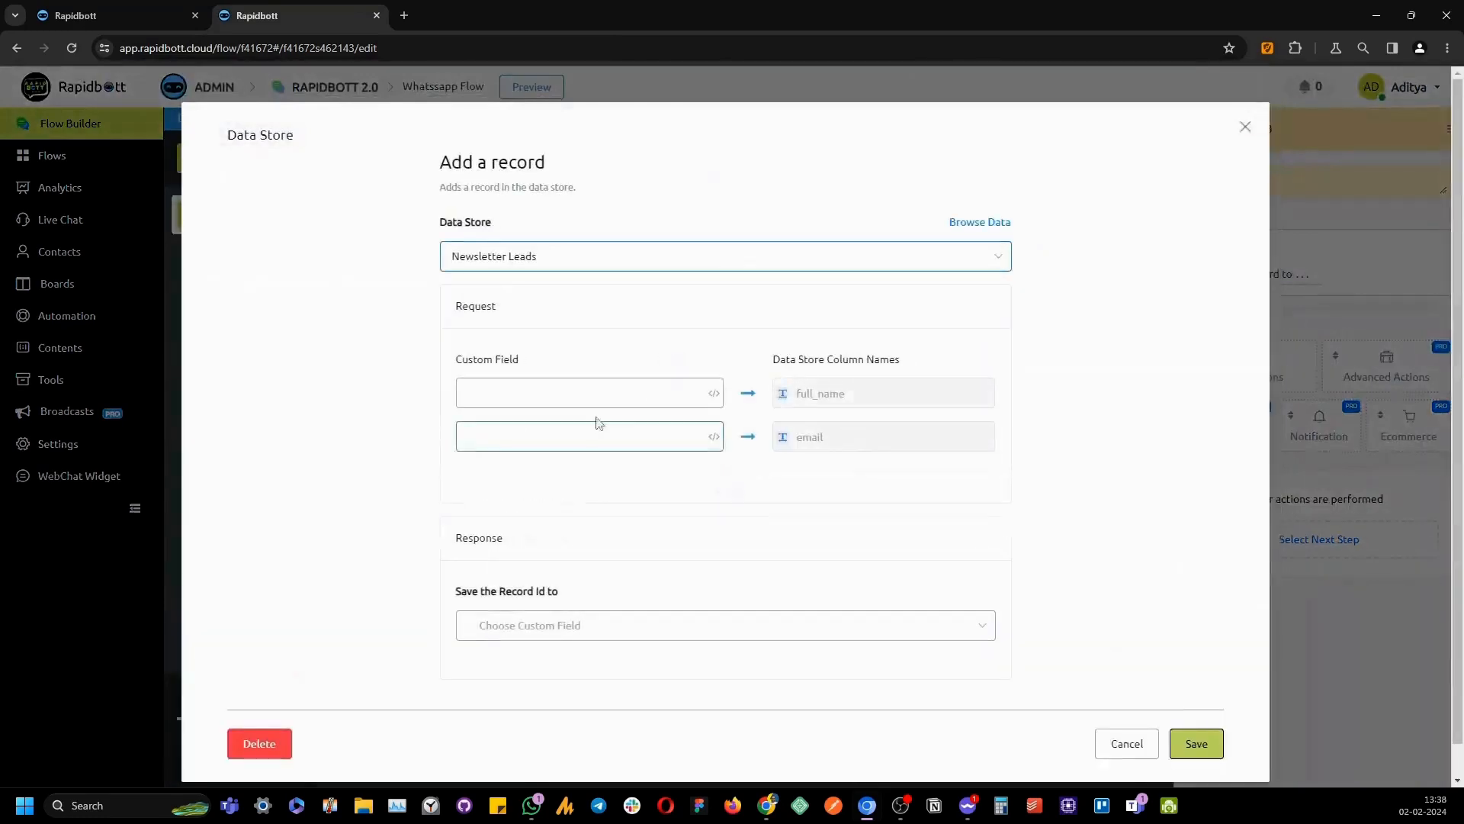
{"action": "left_click", "coordinate": [599, 398]}
{"action": "type", "text": "{"}
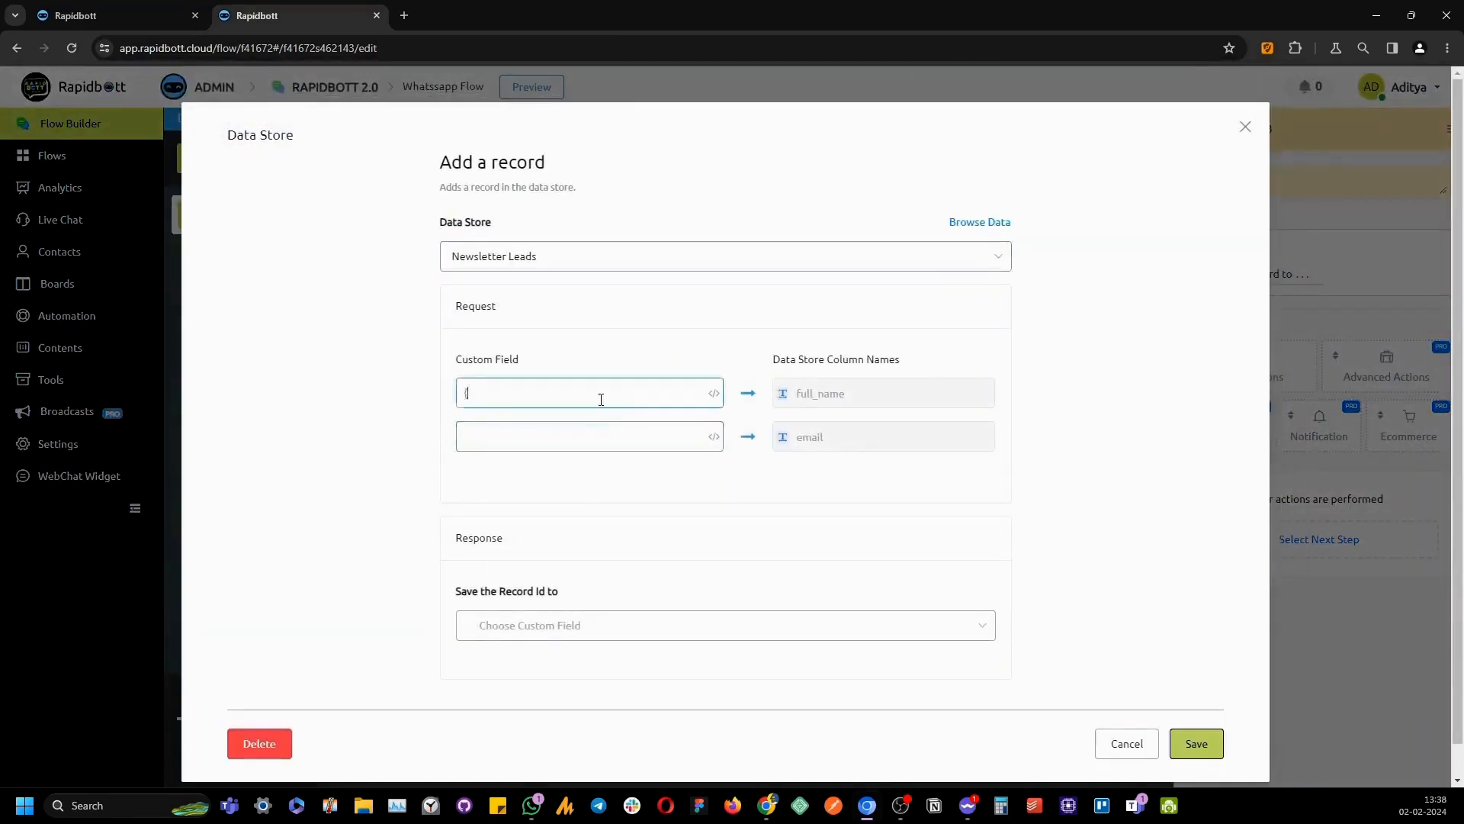
{"action": "type", "text": "{full"}
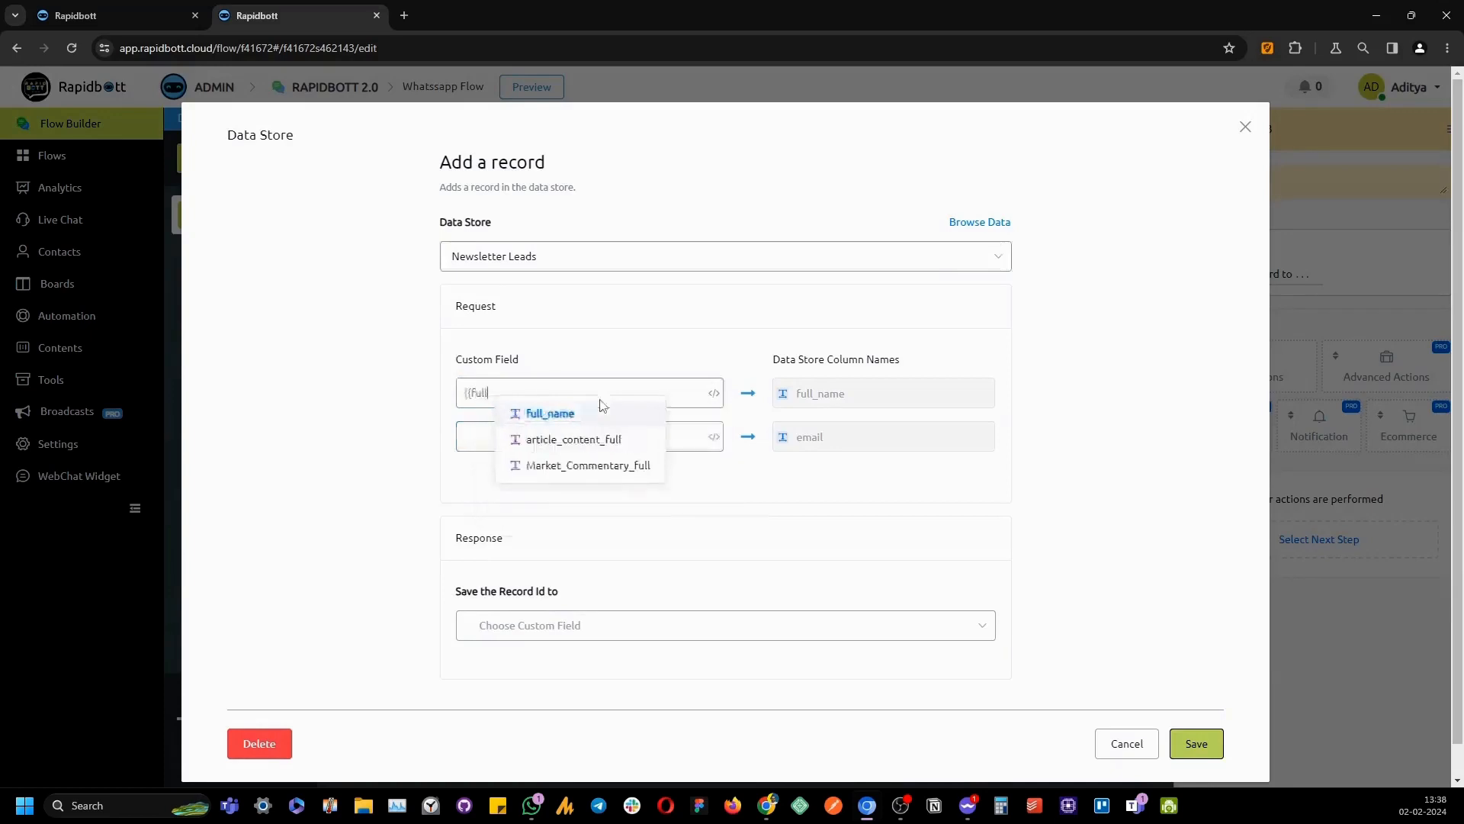
{"action": "left_click", "coordinate": [550, 413]}
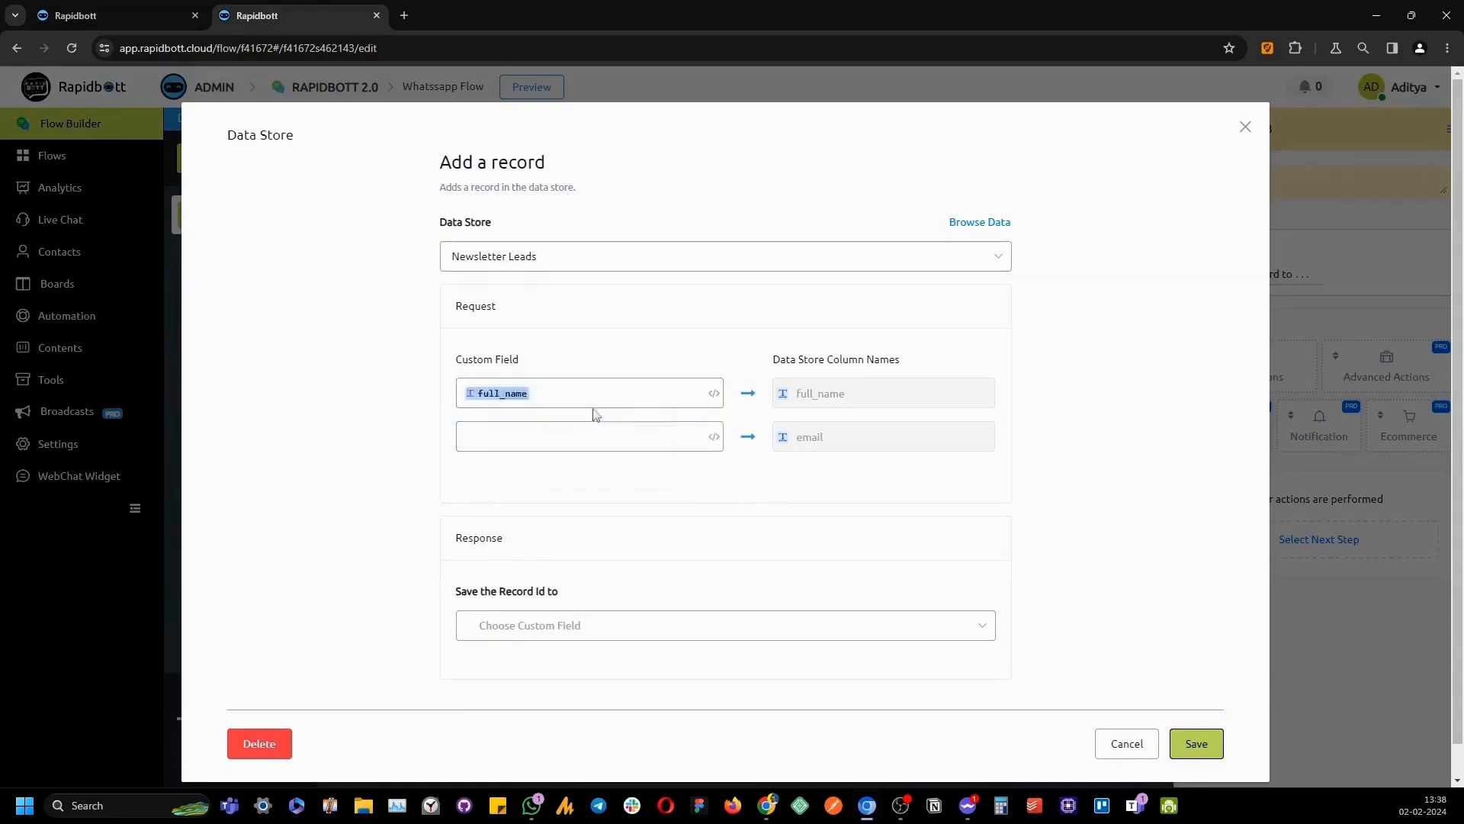
{"action": "left_click", "coordinate": [1193, 744]}
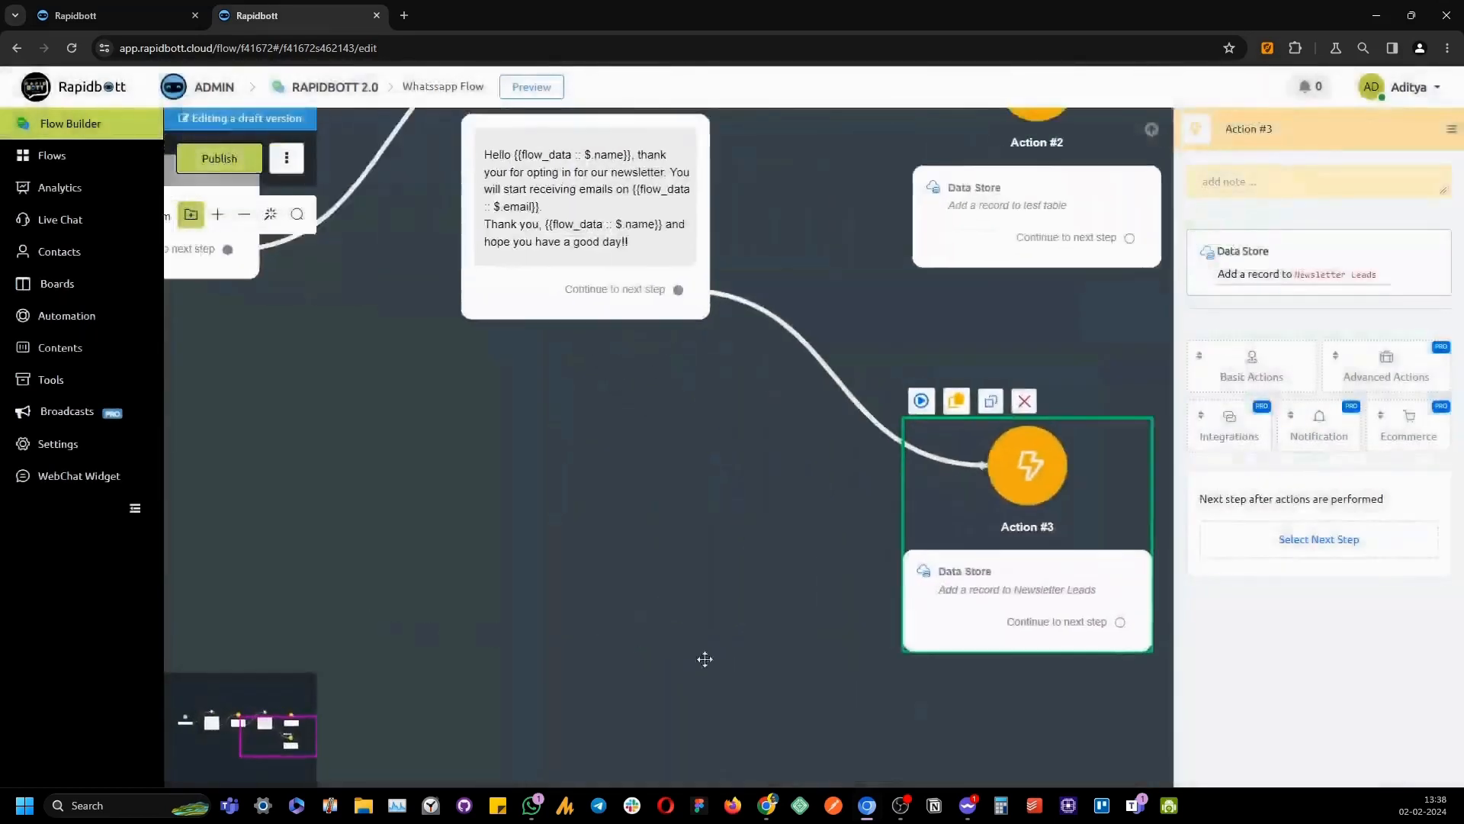
{"action": "left_click_drag", "start_coordinate": [715, 567], "coordinate": [728, 629]}
{"action": "left_click", "coordinate": [660, 314]}
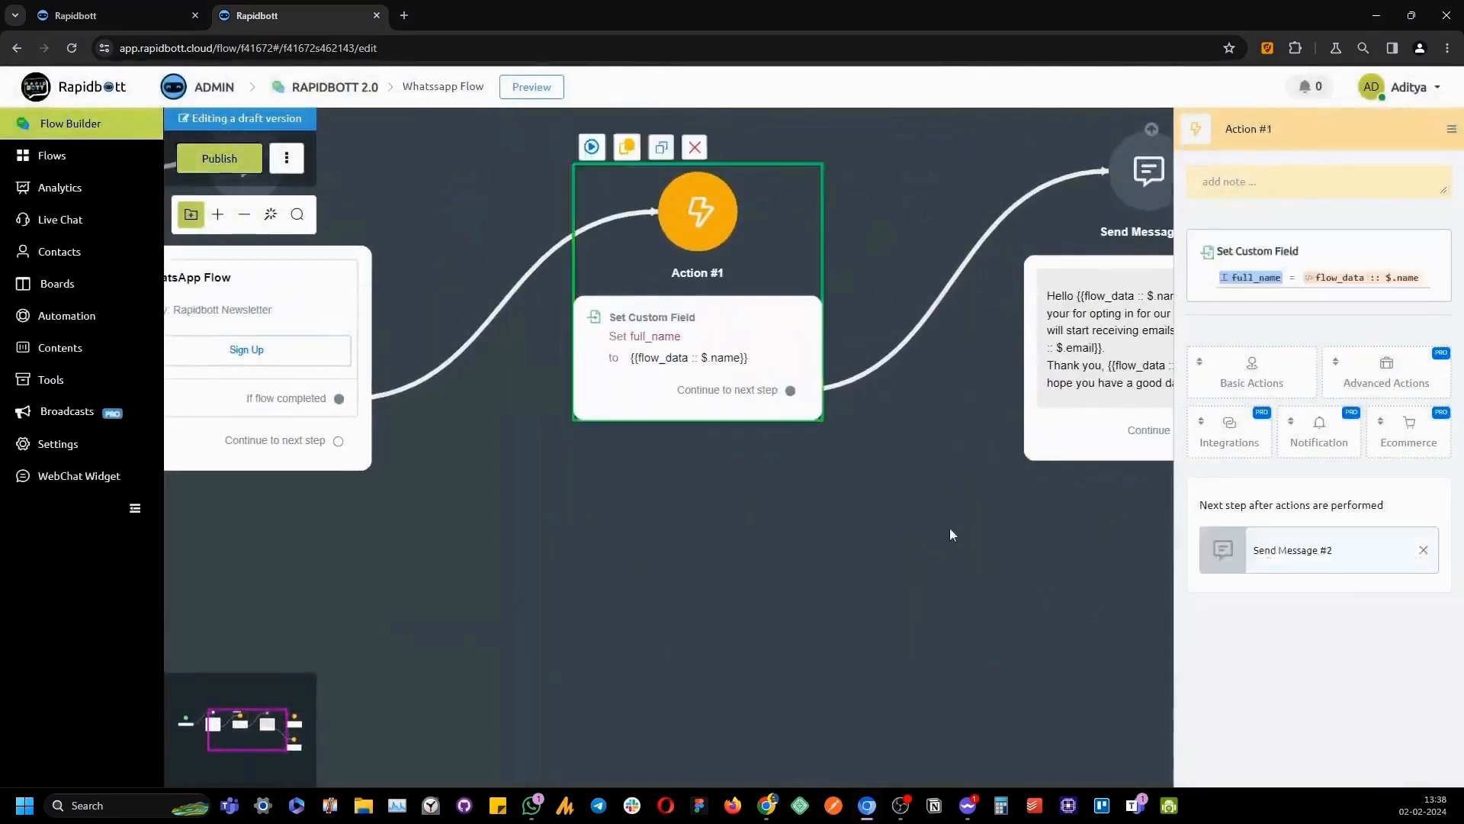
Review the existing full_name setting and add another set-variable-value step to Action #1
{"action": "left_click", "coordinate": [1305, 288]}
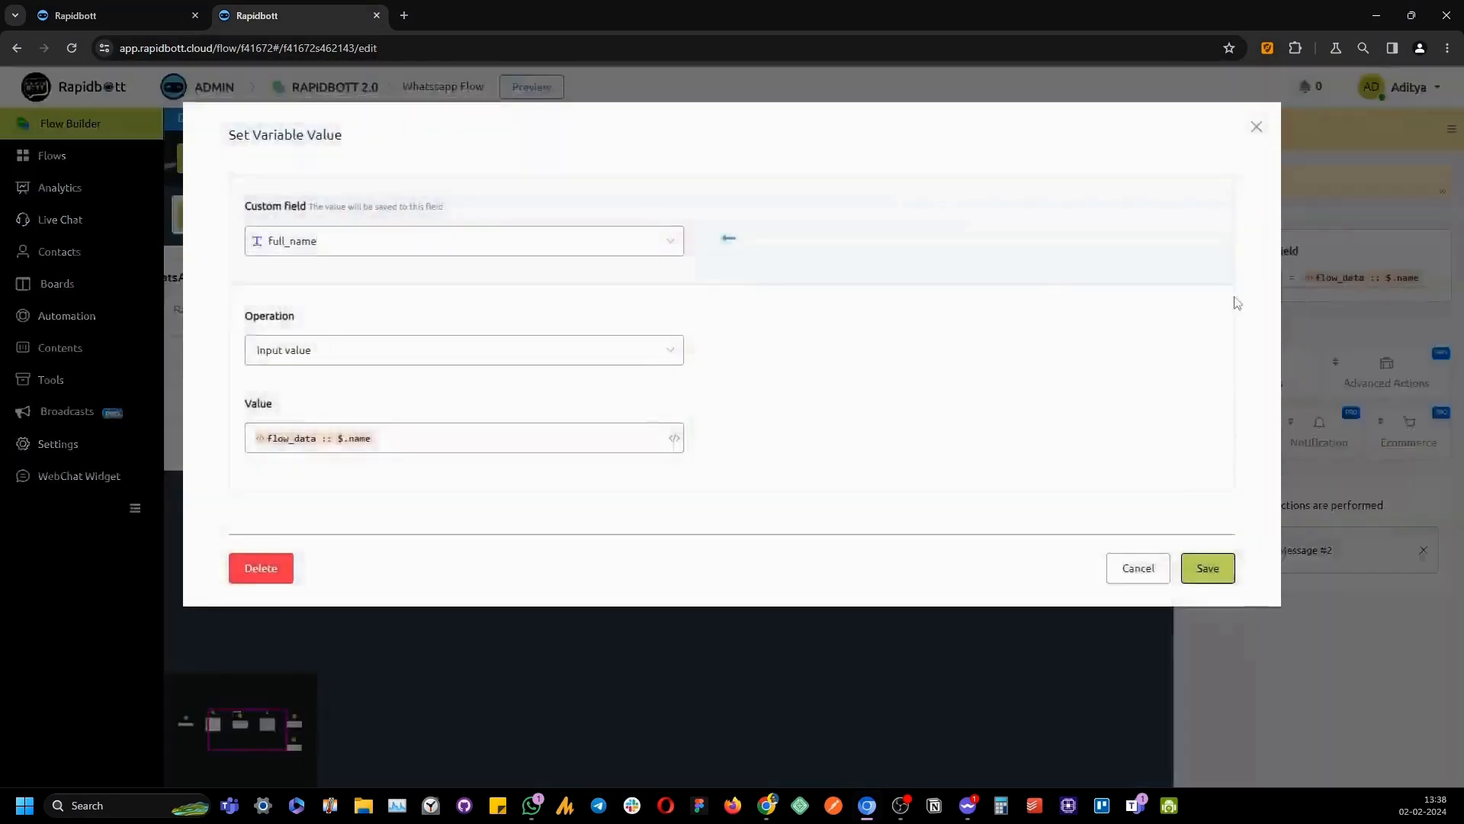
{"action": "left_click", "coordinate": [1254, 134]}
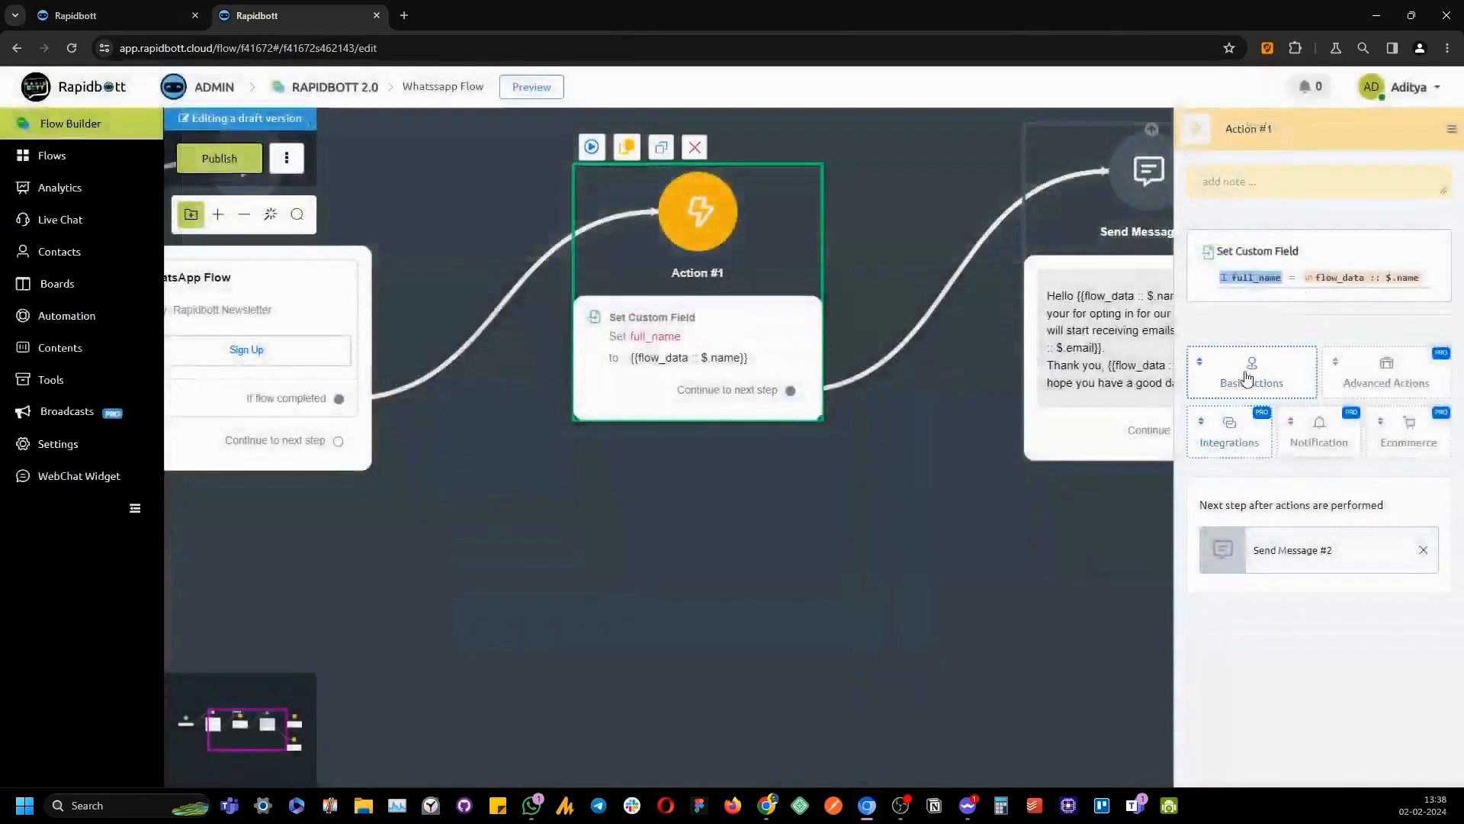
{"action": "left_click", "coordinate": [1251, 377]}
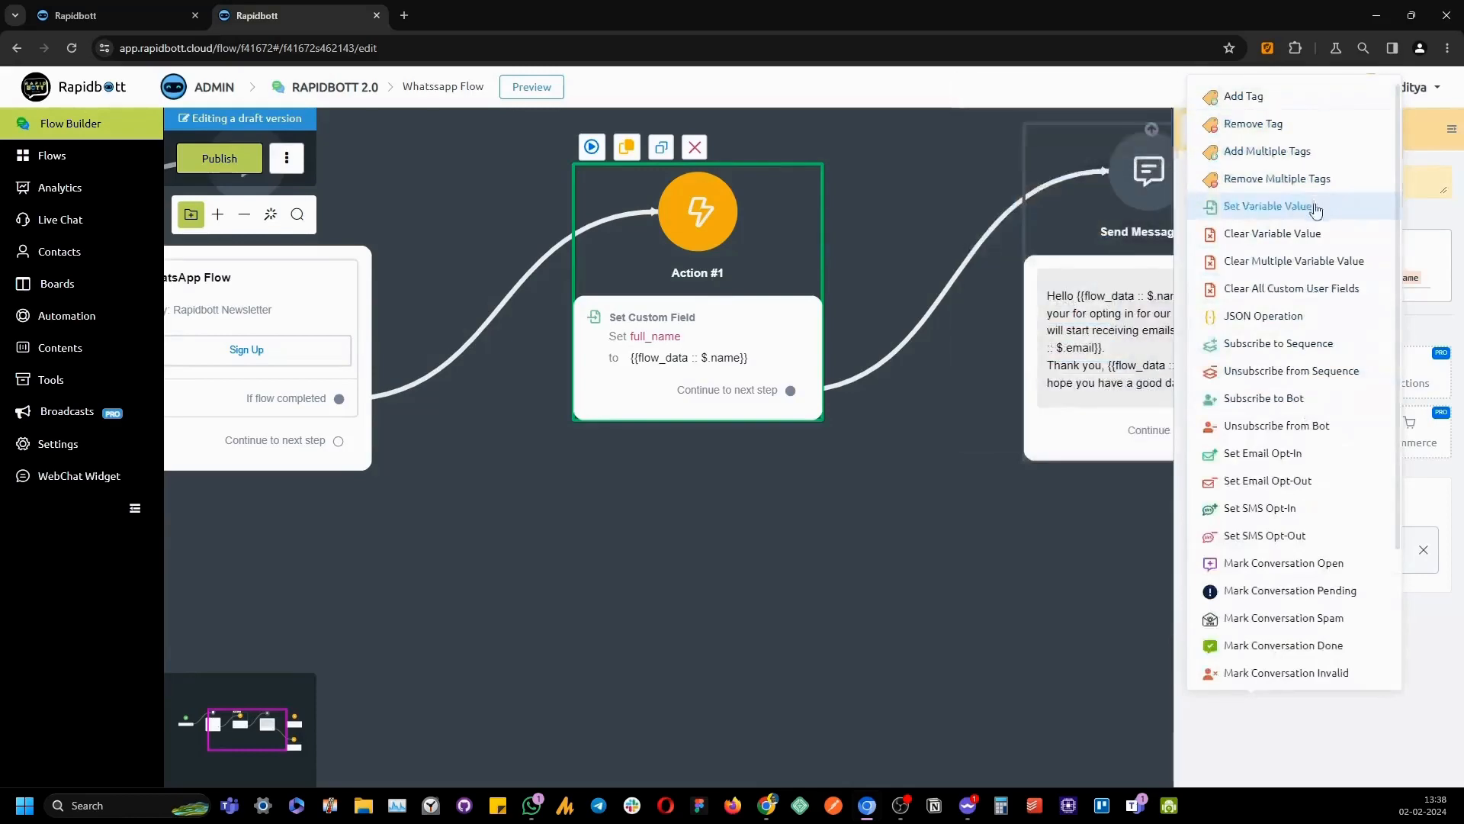
{"action": "left_click", "coordinate": [1300, 205]}
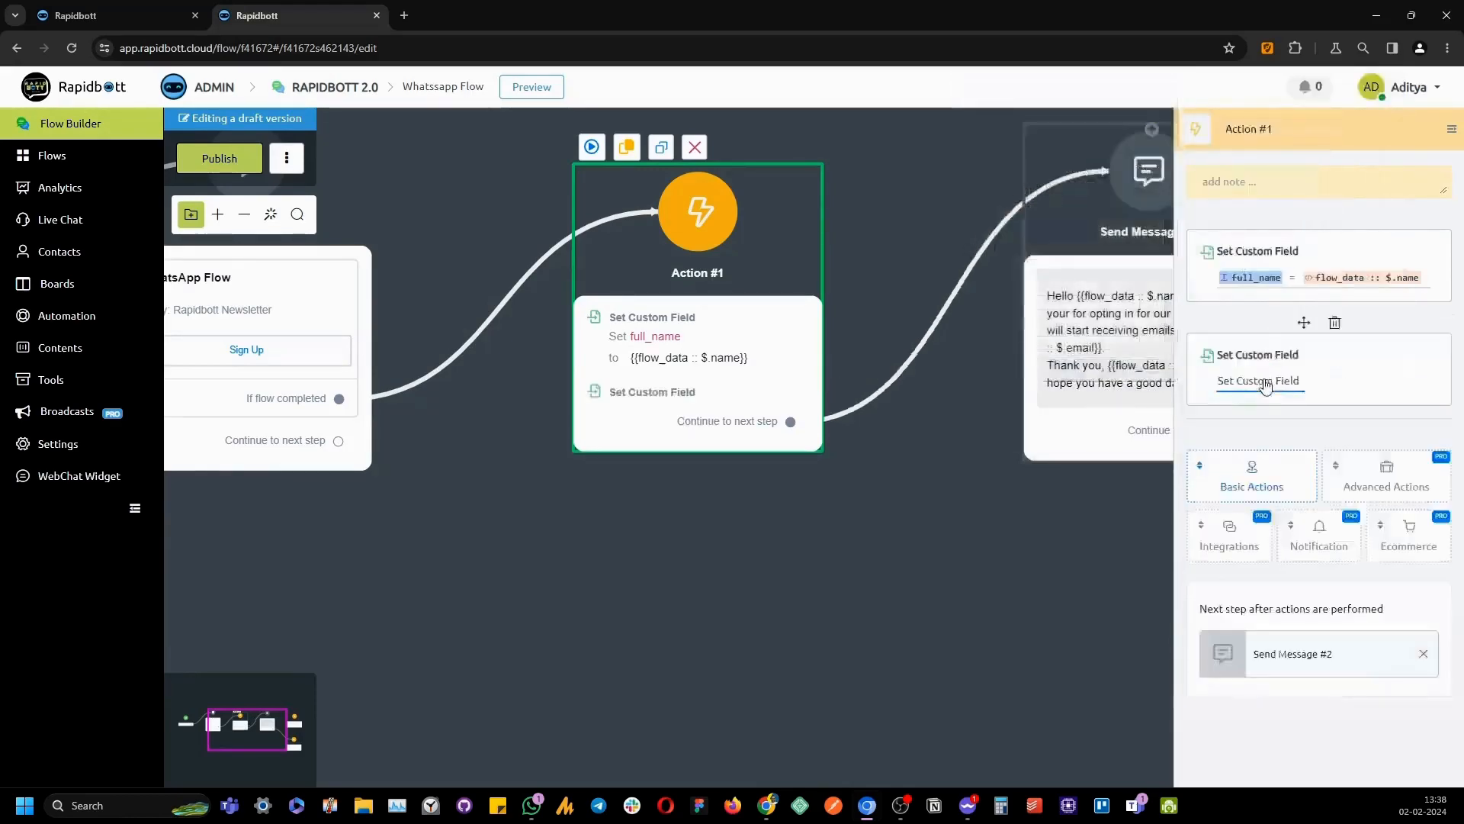
{"action": "left_click", "coordinate": [1264, 379]}
Set the Email custom field to {{flow_data :: $.email}} and save both dialogs
{"action": "left_click", "coordinate": [319, 251]}
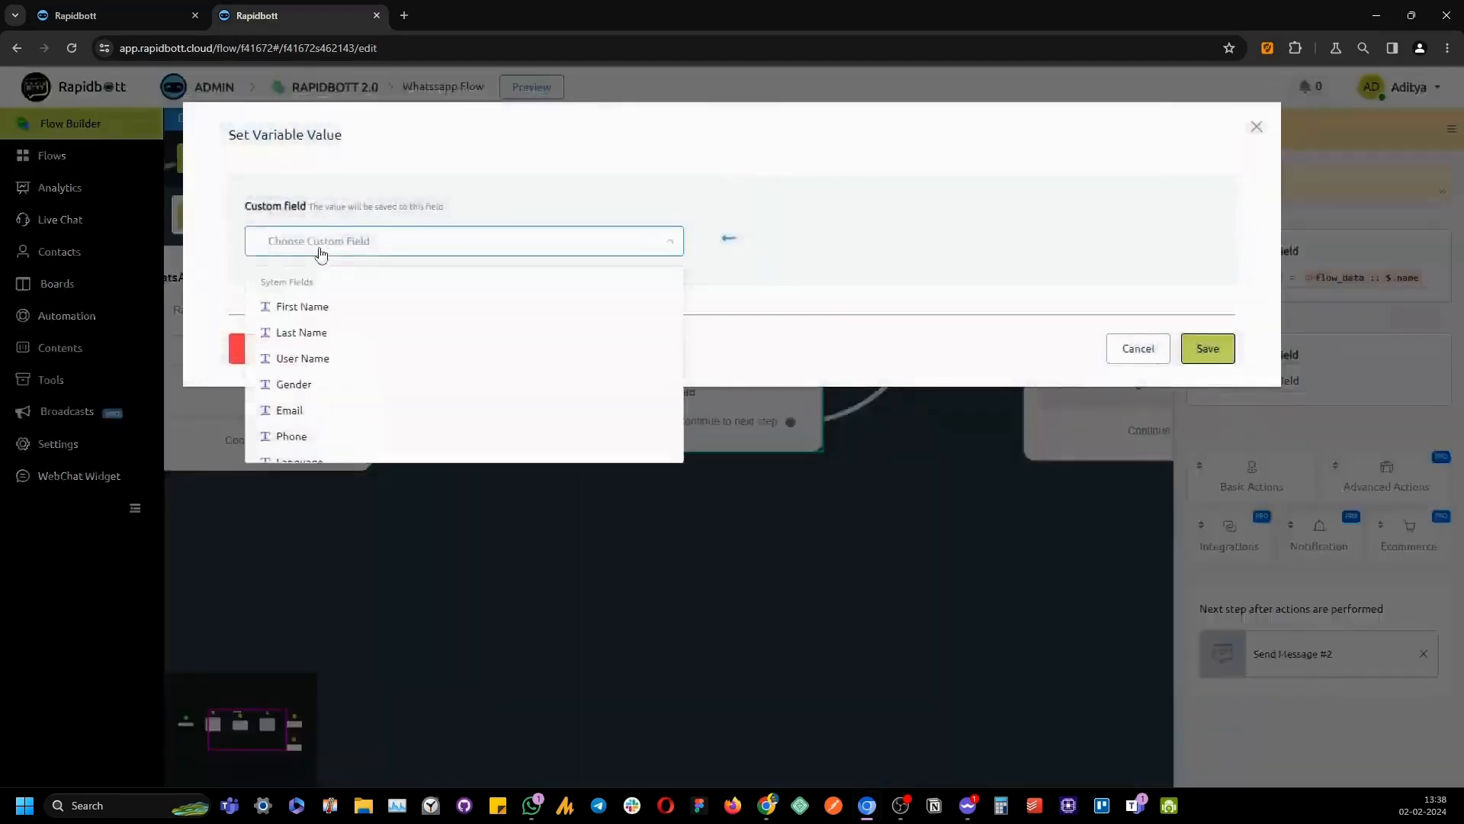
{"action": "type", "text": "emai"}
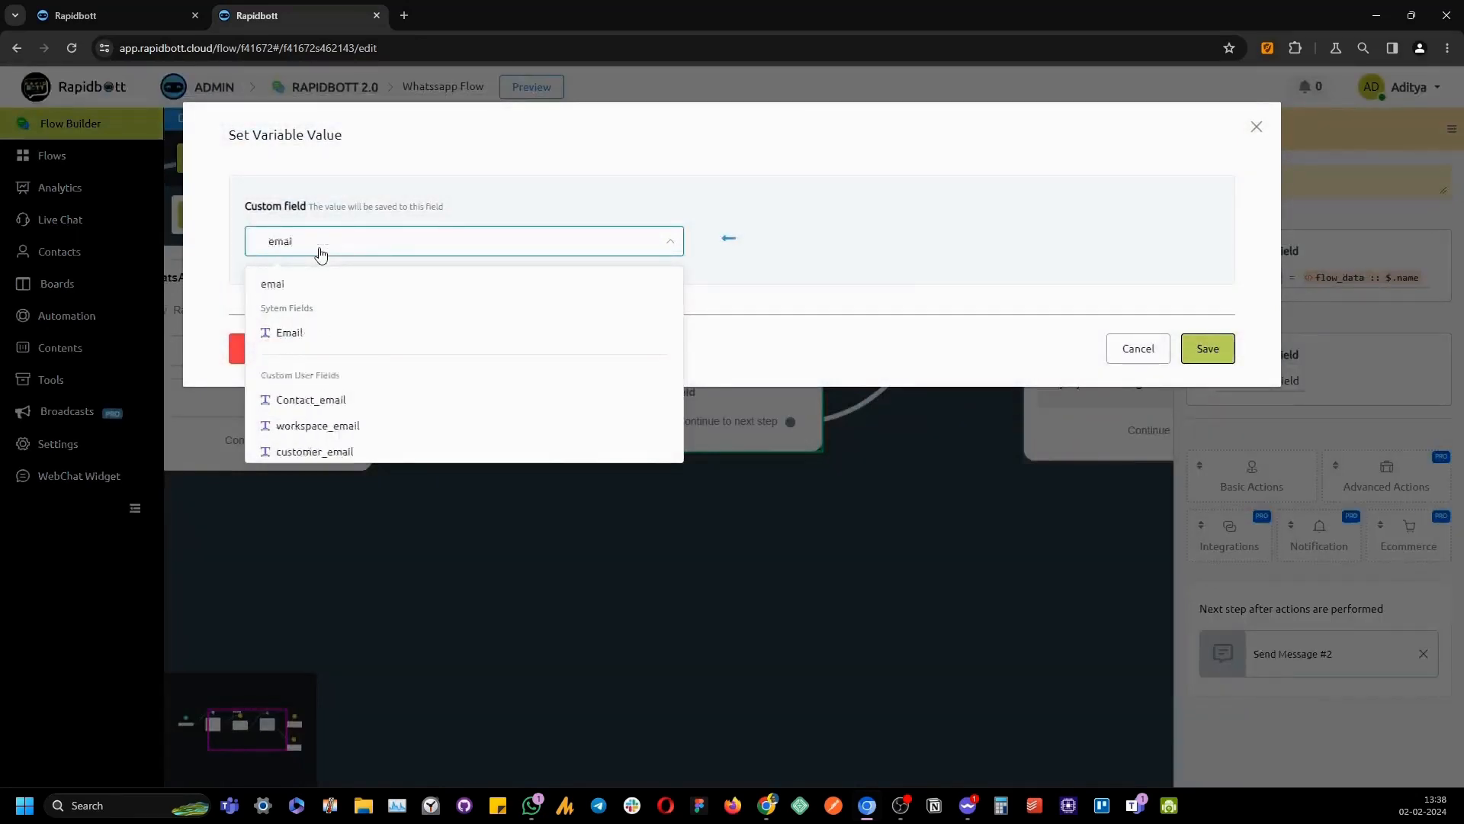
{"action": "left_click", "coordinate": [328, 336]}
{"action": "left_click", "coordinate": [326, 436]}
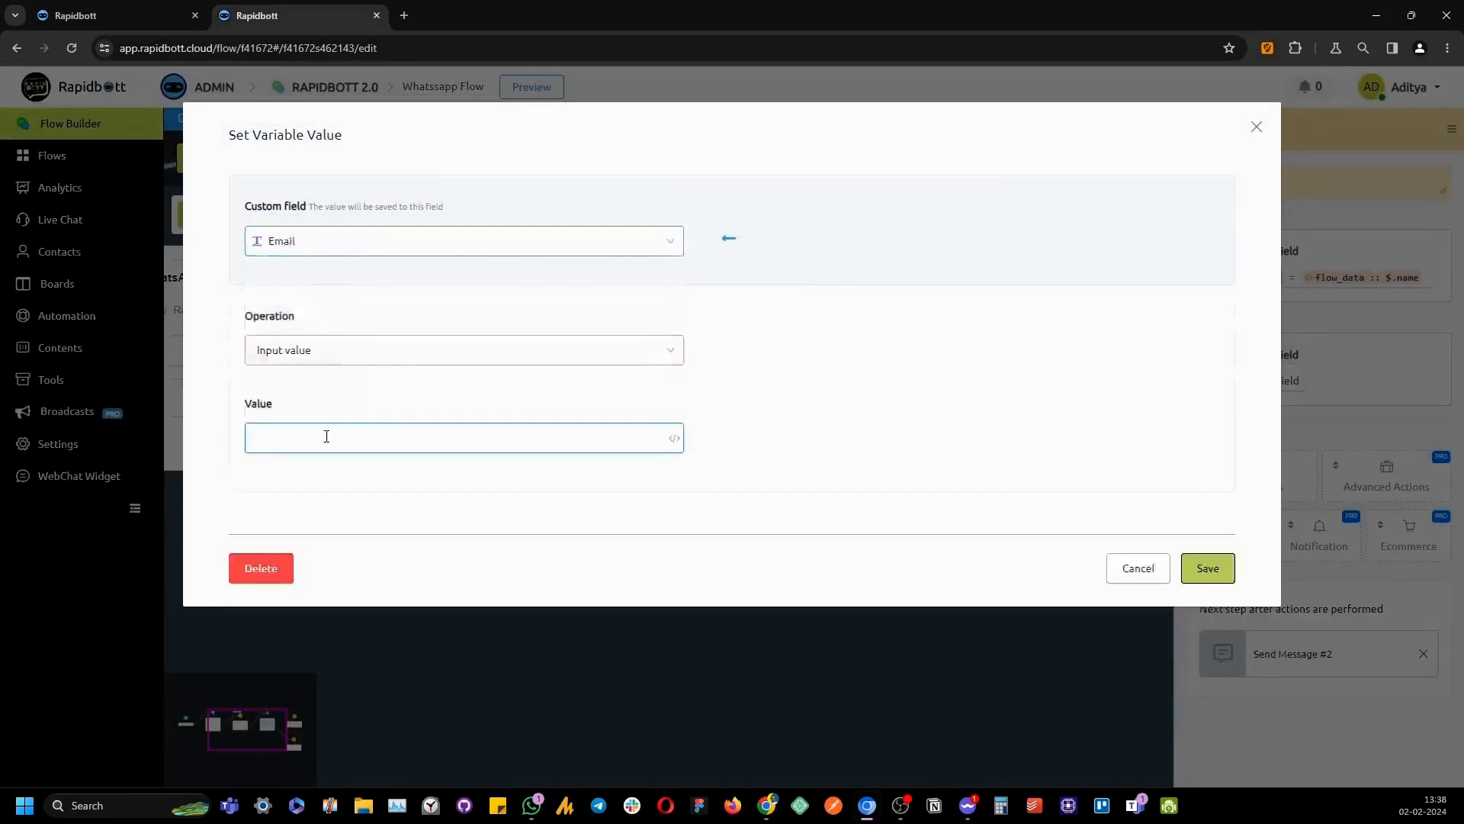
{"action": "type", "text": "{{"}
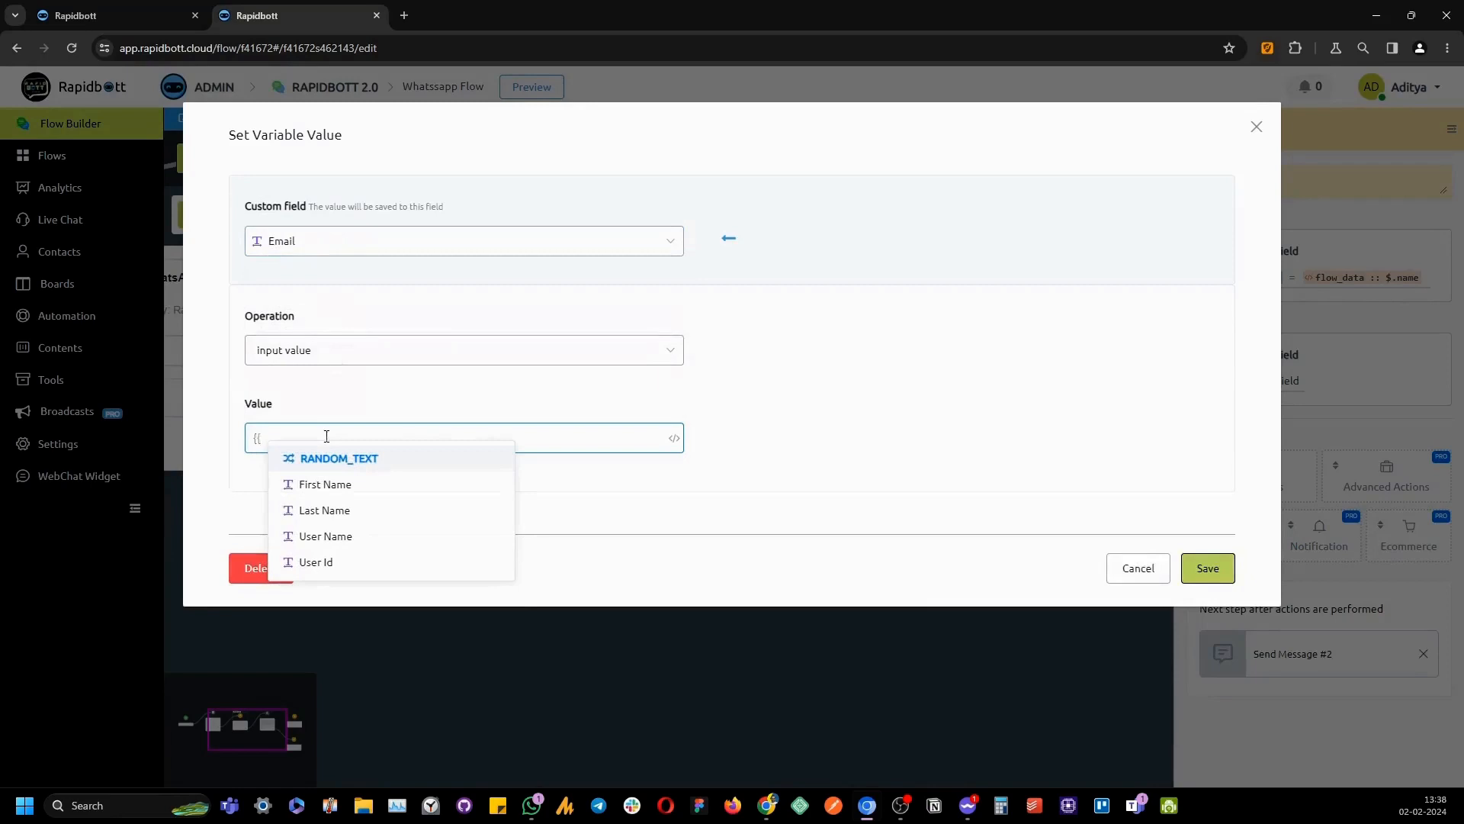
{"action": "type", "text": "Fl"}
{"action": "left_click", "coordinate": [336, 485]}
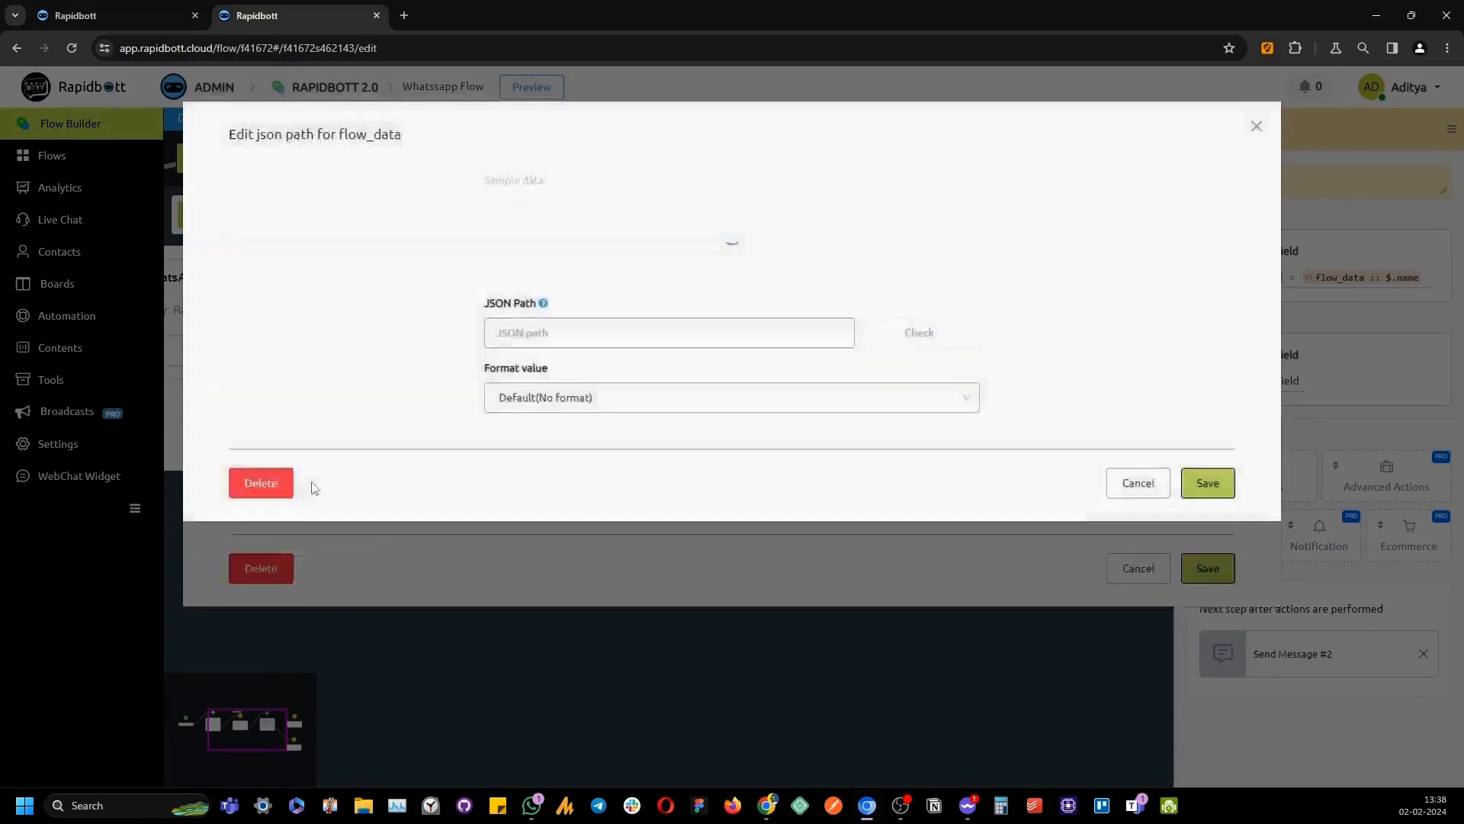
{"action": "left_click", "coordinate": [496, 239]}
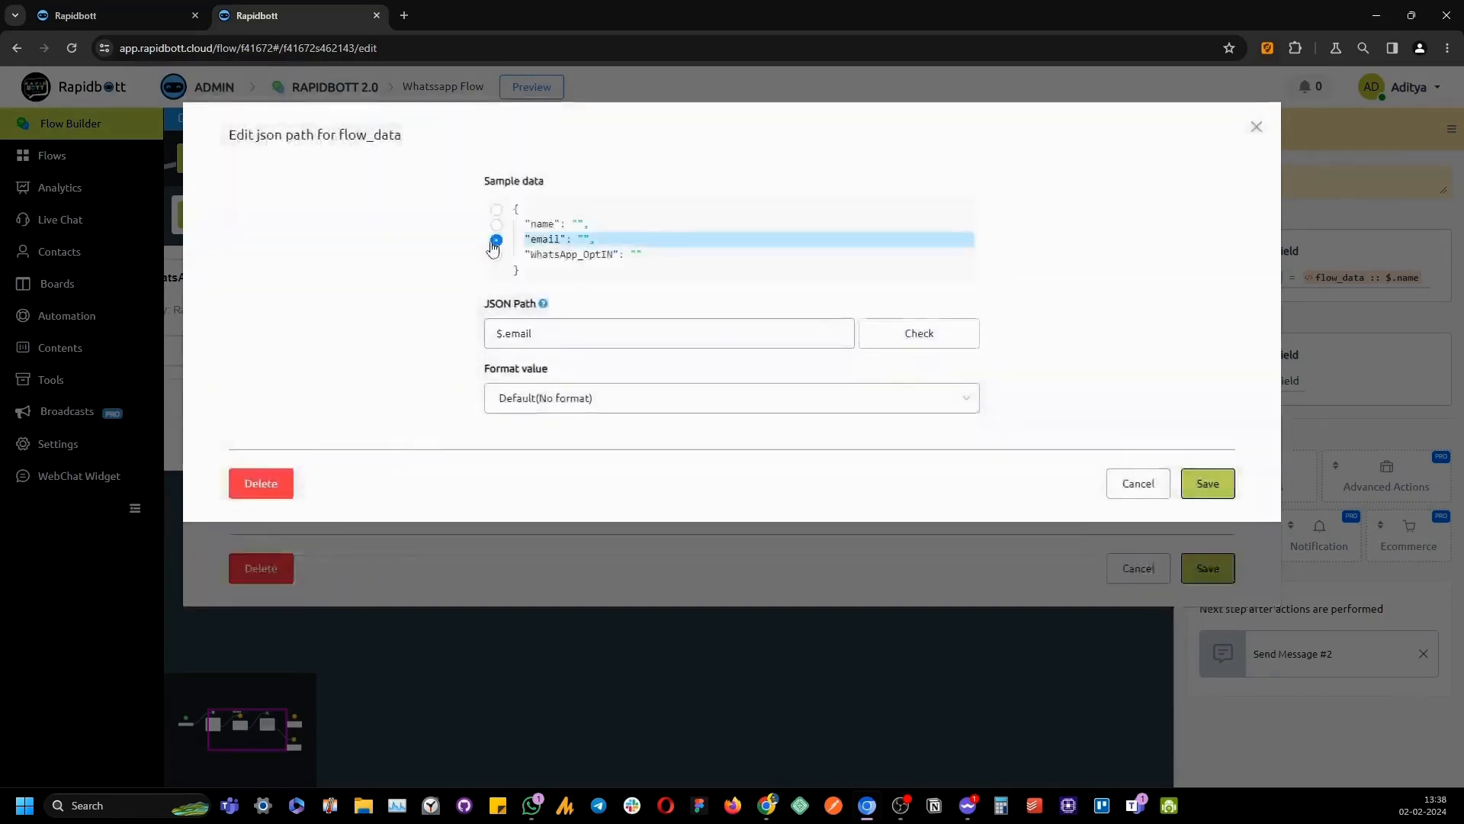
{"action": "left_click", "coordinate": [1207, 488]}
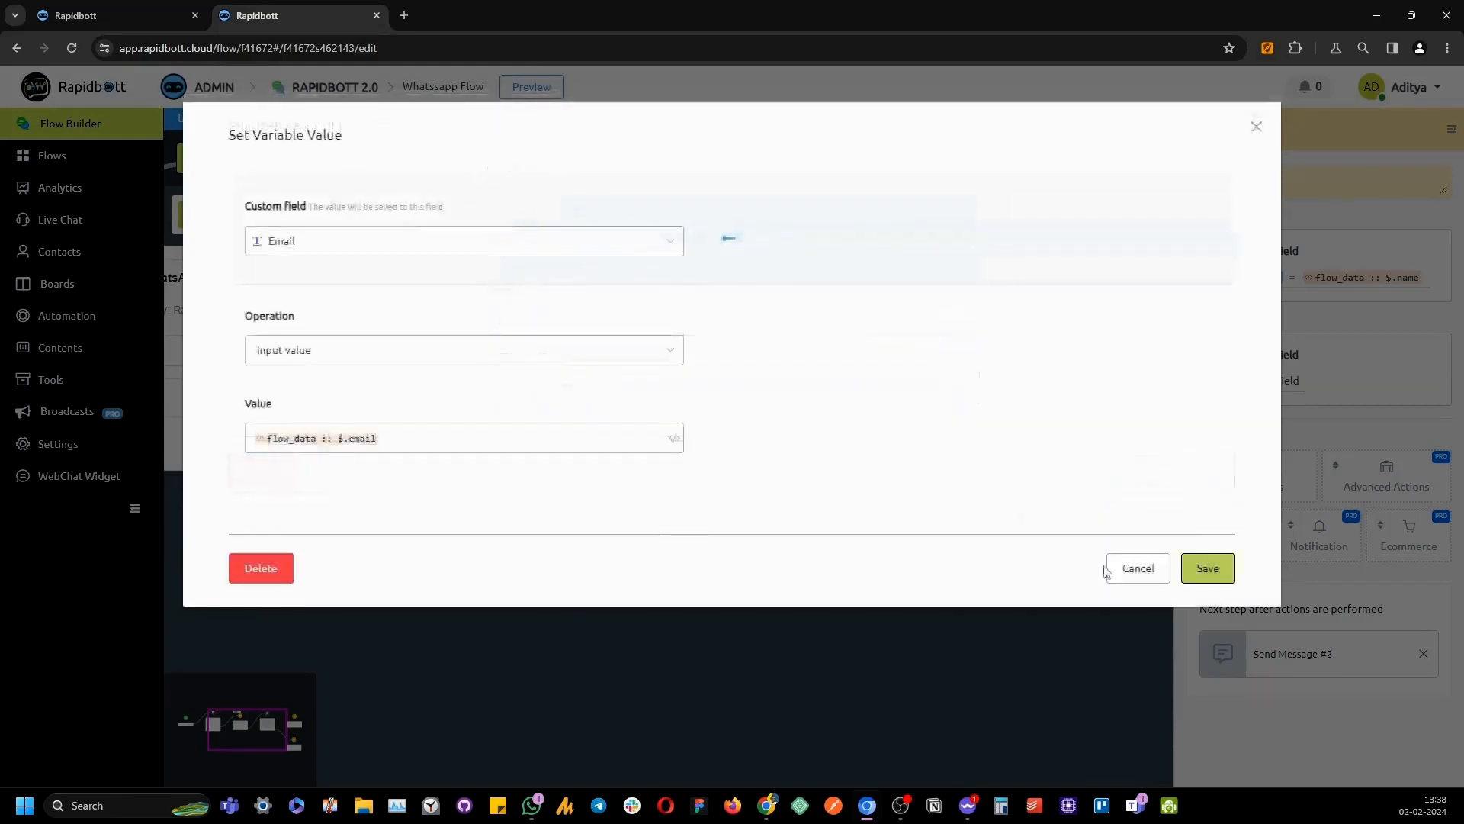
{"action": "left_click", "coordinate": [1207, 568]}
In Action #3's data store step, map Email to the email column, store the record id in recordId, and save
{"action": "left_click", "coordinate": [790, 632]}
{"action": "left_click_drag", "start_coordinate": [1007, 630], "coordinate": [583, 502]}
{"action": "left_click", "coordinate": [959, 568]}
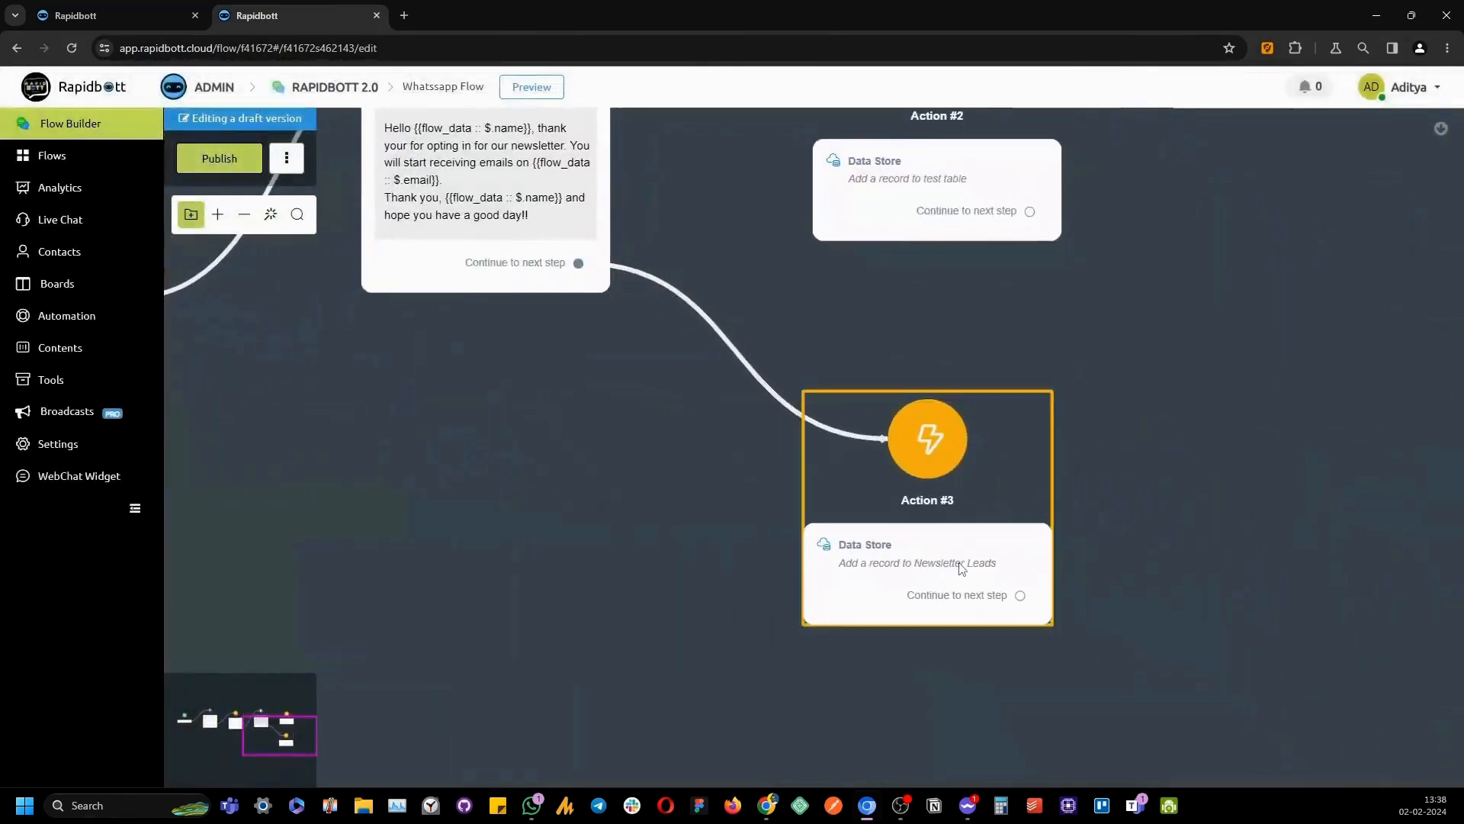
{"action": "left_click", "coordinate": [1281, 281]}
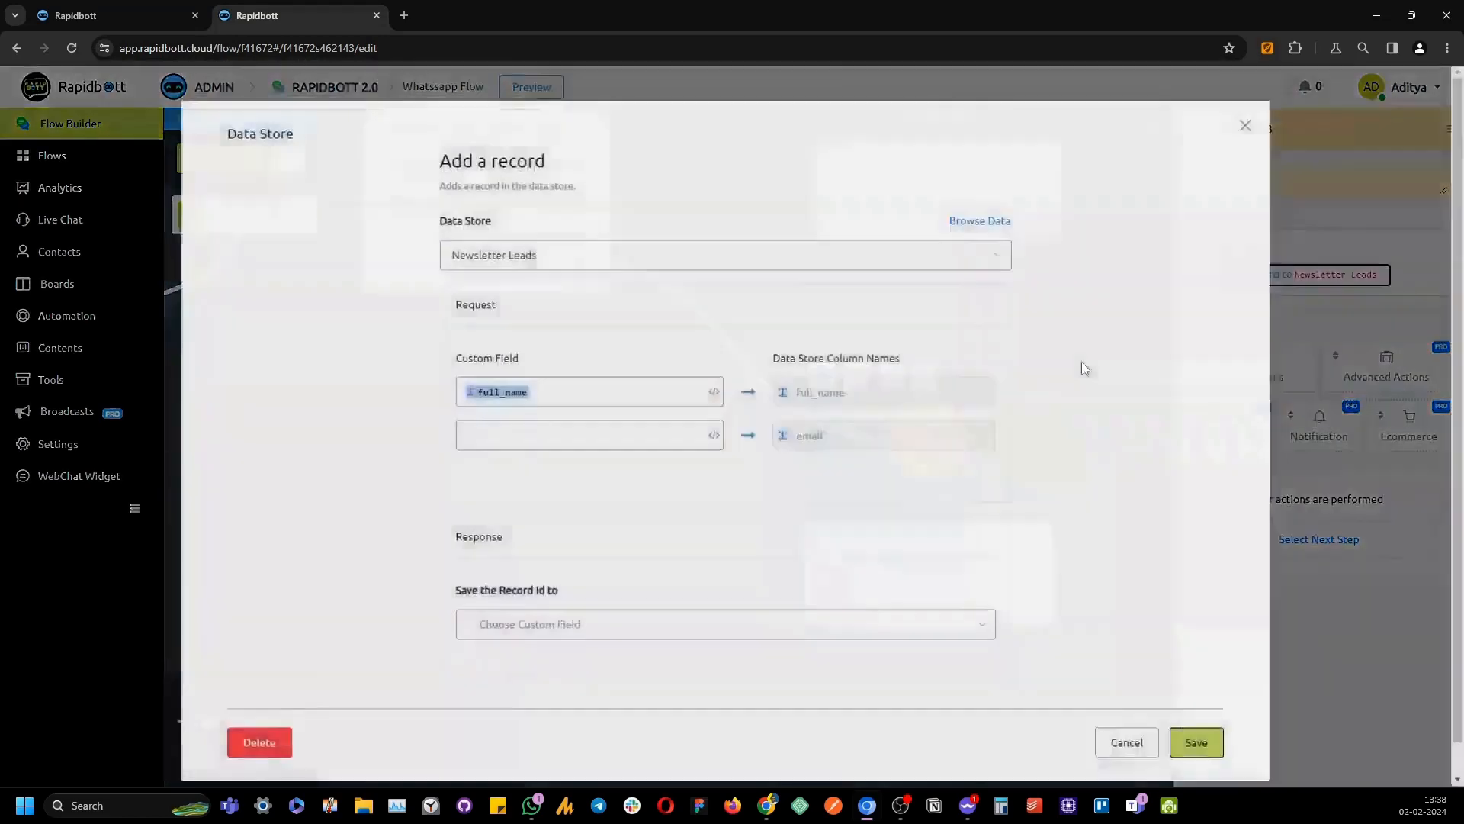
{"action": "left_click", "coordinate": [570, 440]}
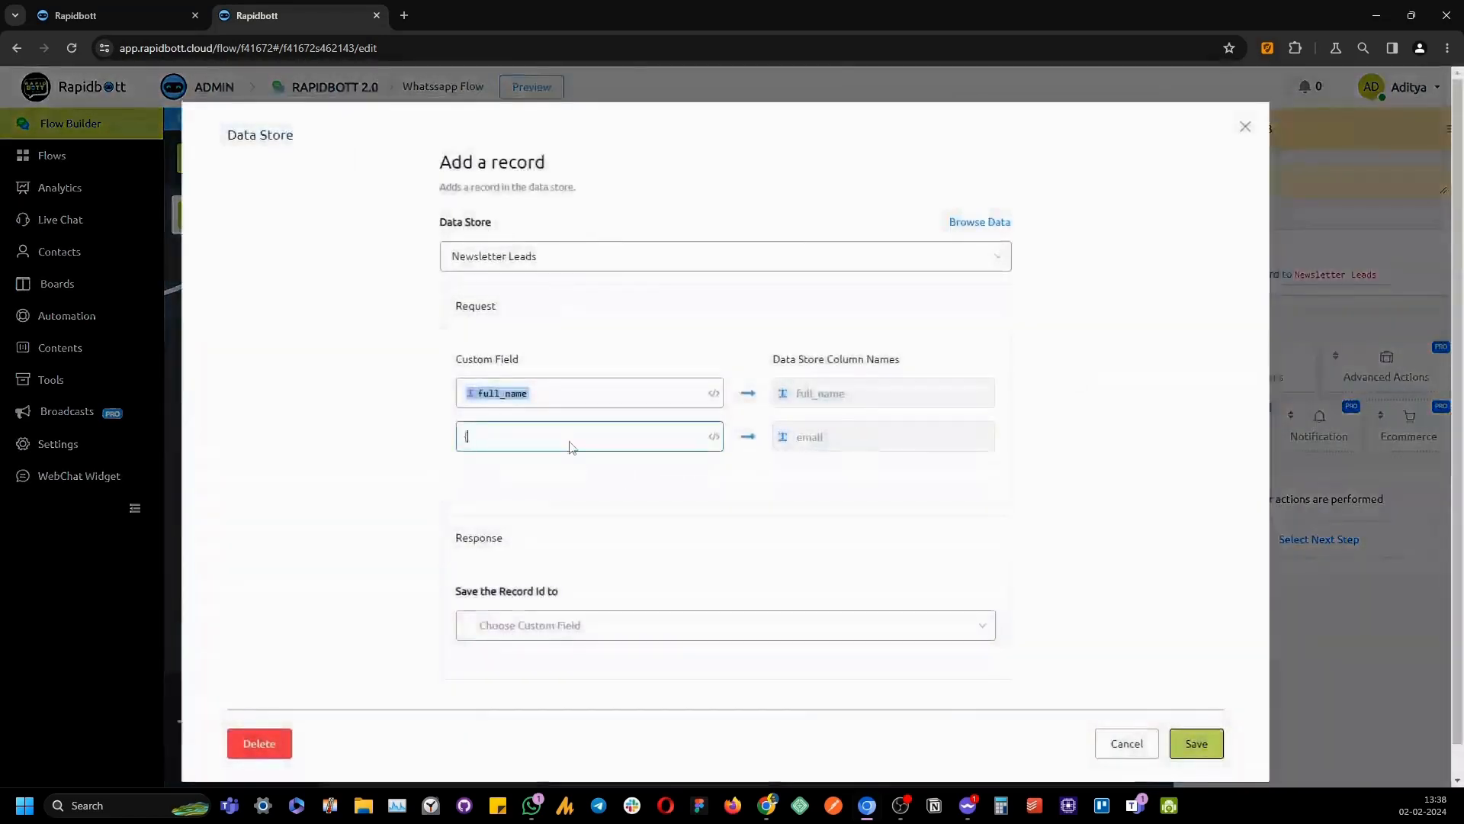
{"action": "left_click", "coordinate": [565, 457]}
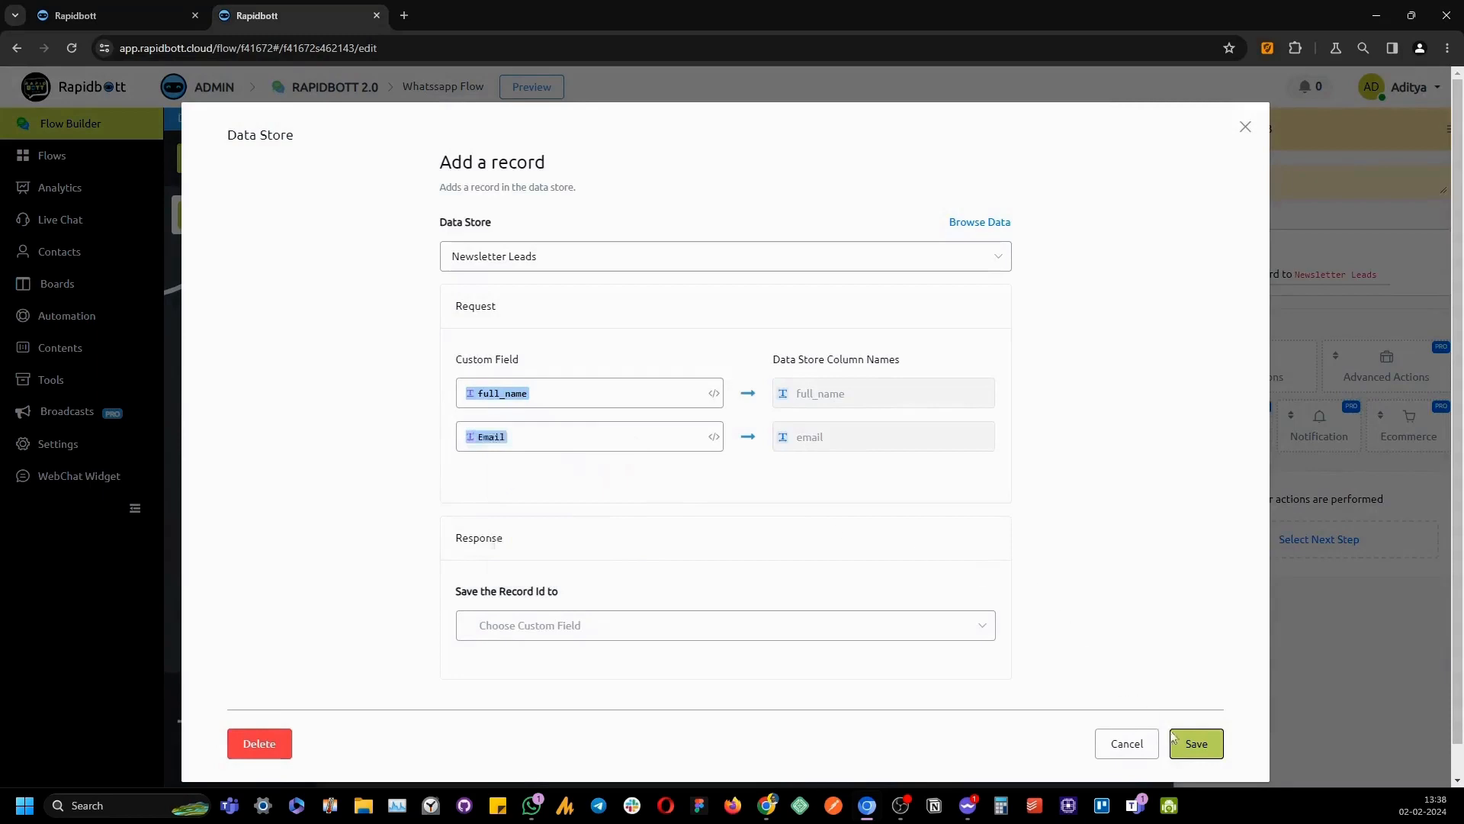
{"action": "left_click", "coordinate": [692, 633]}
{"action": "type", "text": "rec"}
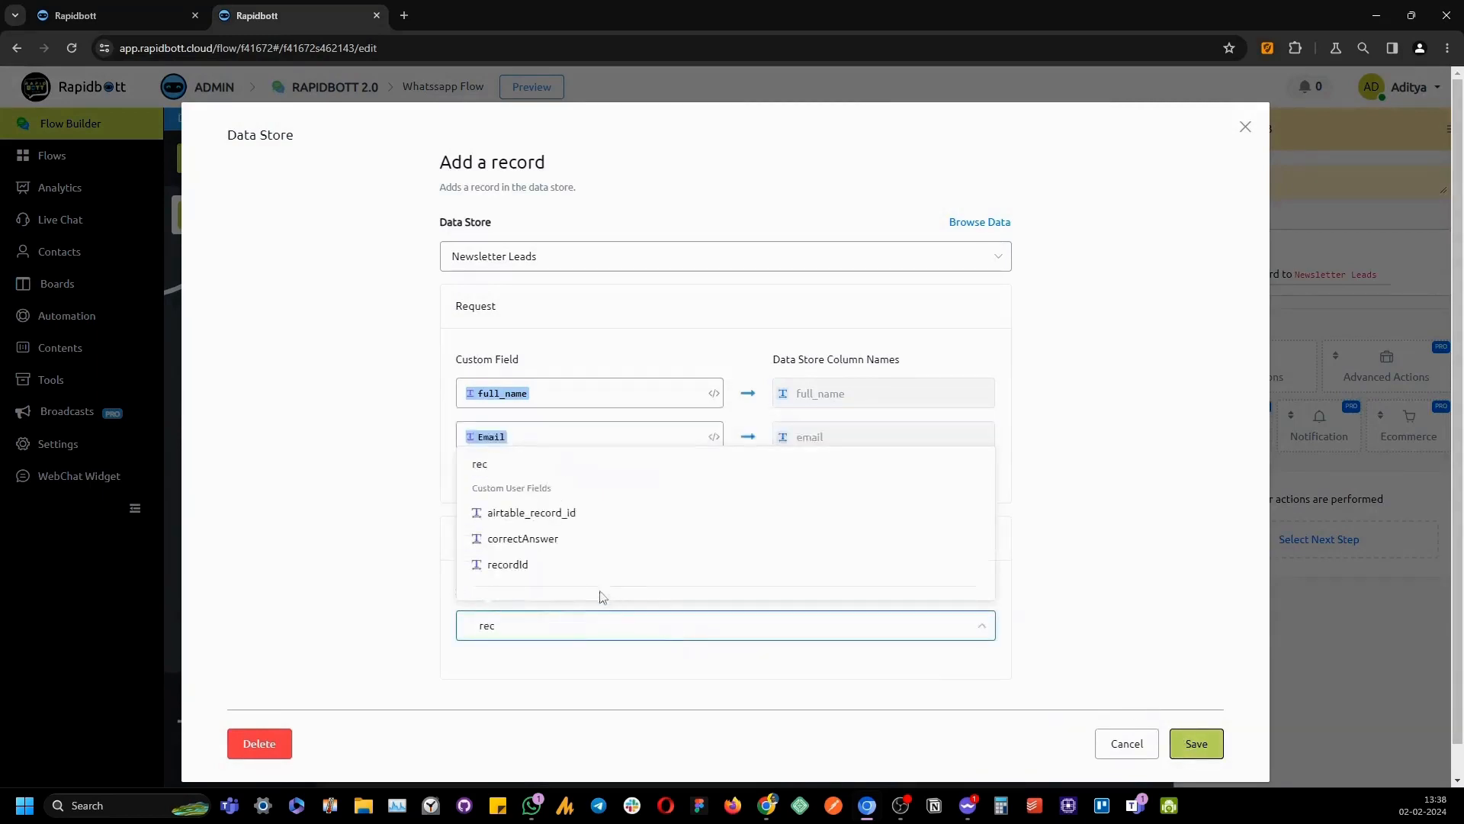
{"action": "left_click", "coordinate": [585, 567]}
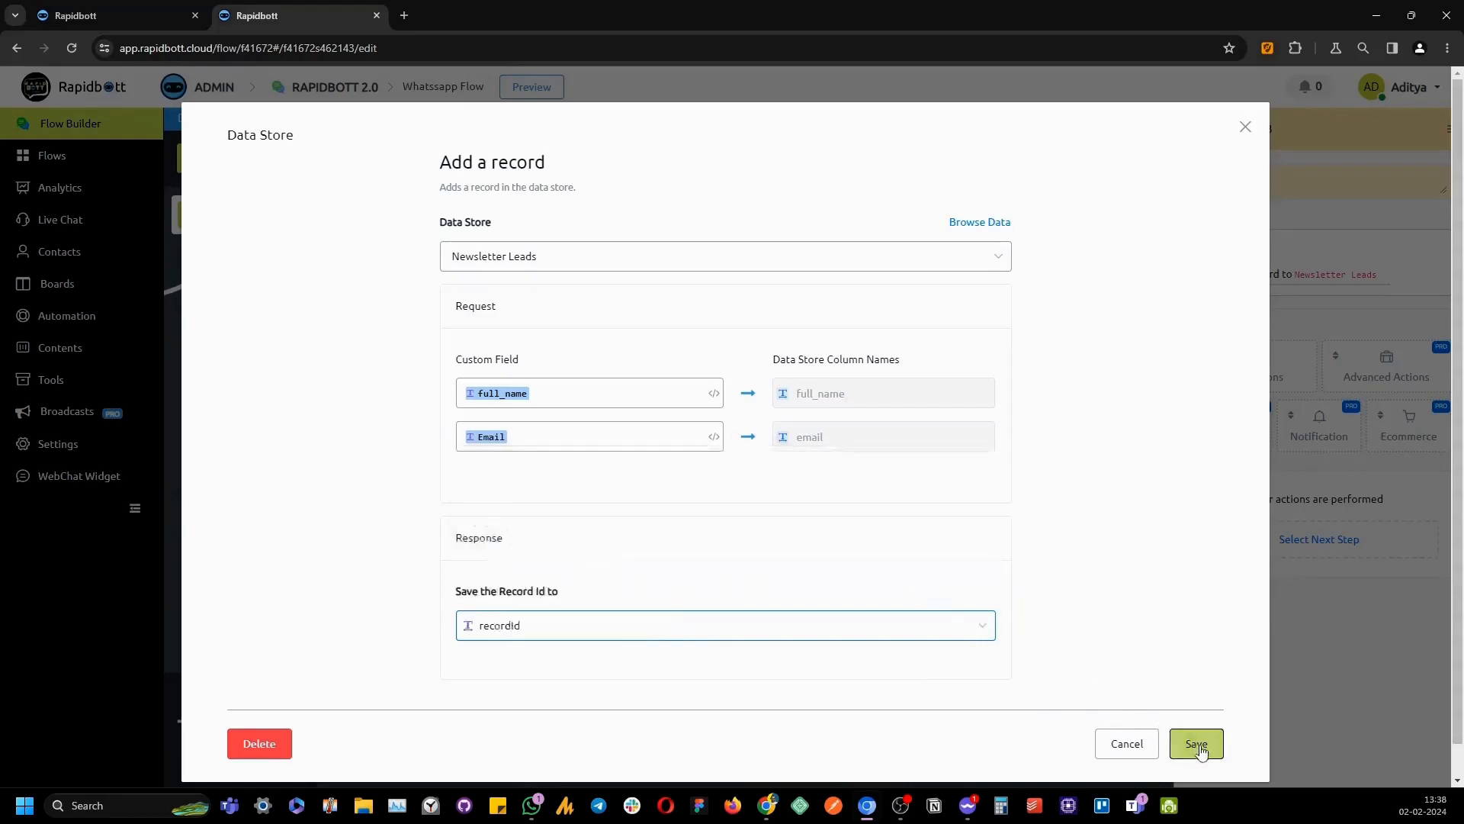
{"action": "left_click", "coordinate": [1194, 746]}
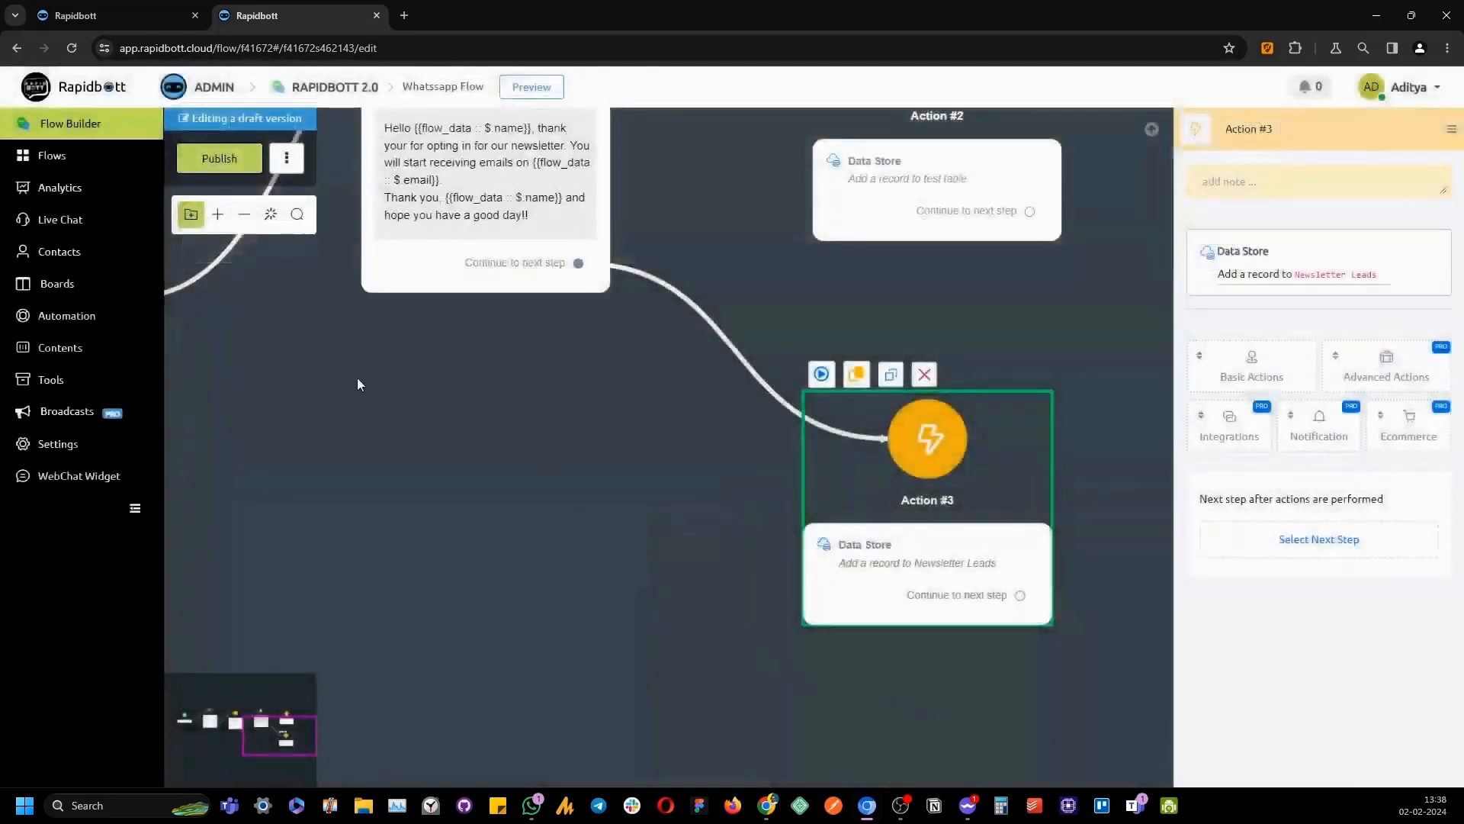
Publish the newsletter flow, auto-arrange its nodes, and pan to Send Message #2 and Action #3
{"action": "left_click_drag", "start_coordinate": [394, 543], "coordinate": [409, 576]}
{"action": "left_click", "coordinate": [227, 164]}
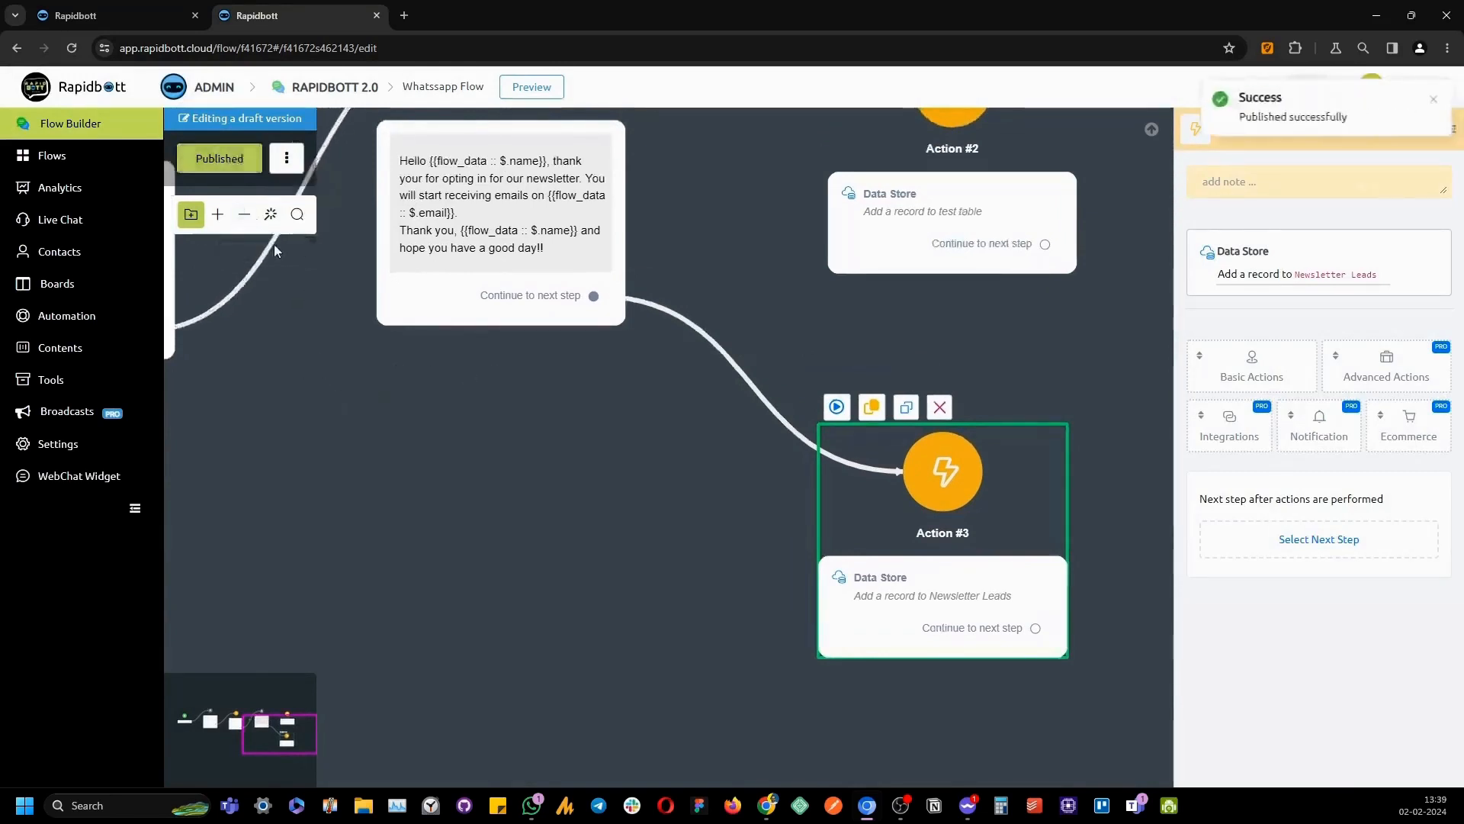
{"action": "left_click", "coordinate": [271, 214]}
{"action": "left_click_drag", "start_coordinate": [454, 509], "coordinate": [622, 614]}
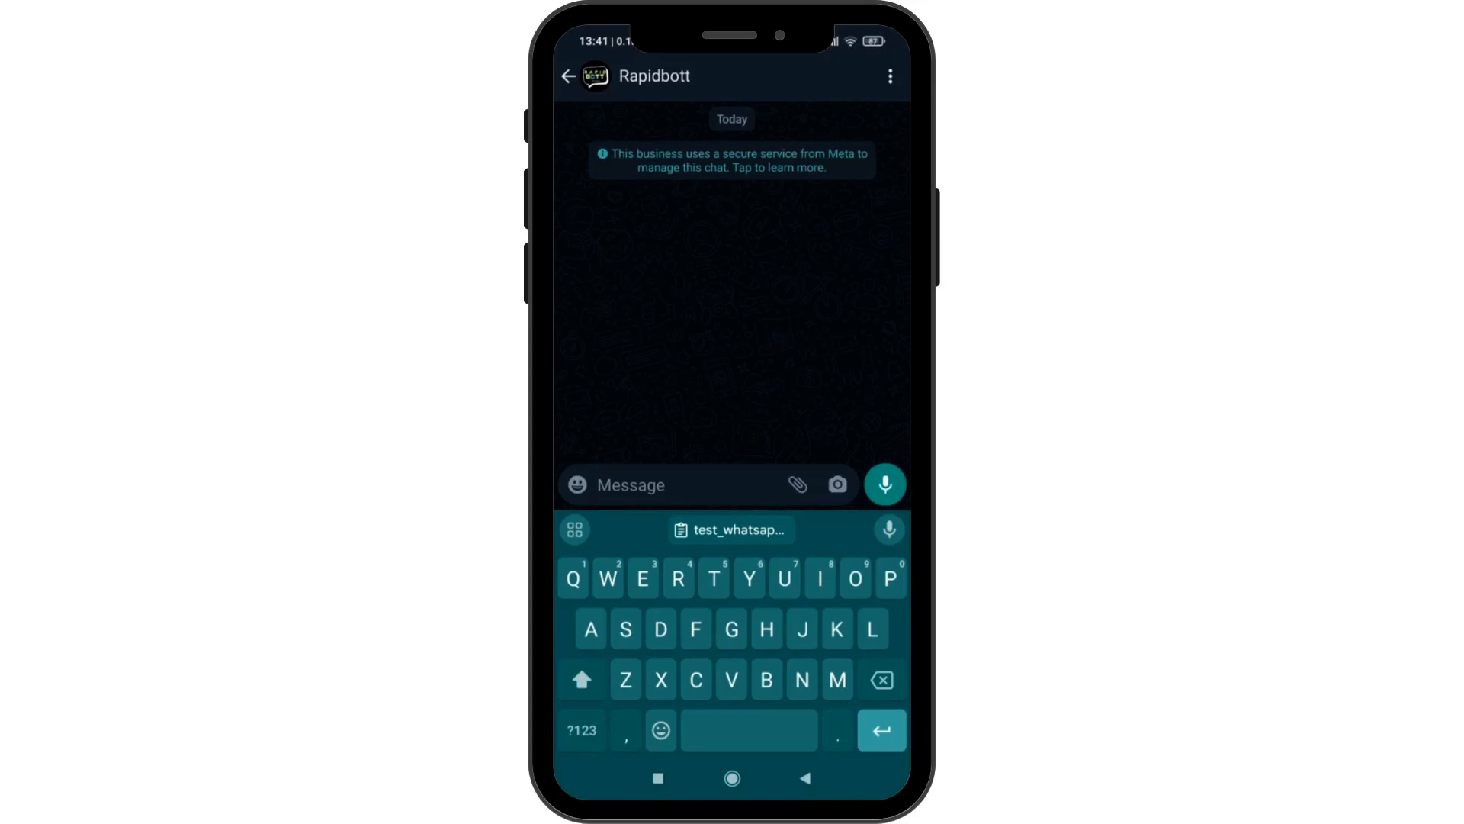
Send the test_whatsapp_flow trigger message to the bot and open the Sign Up form
{"action": "left_click", "coordinate": [731, 529]}
{"action": "left_click", "coordinate": [884, 485]}
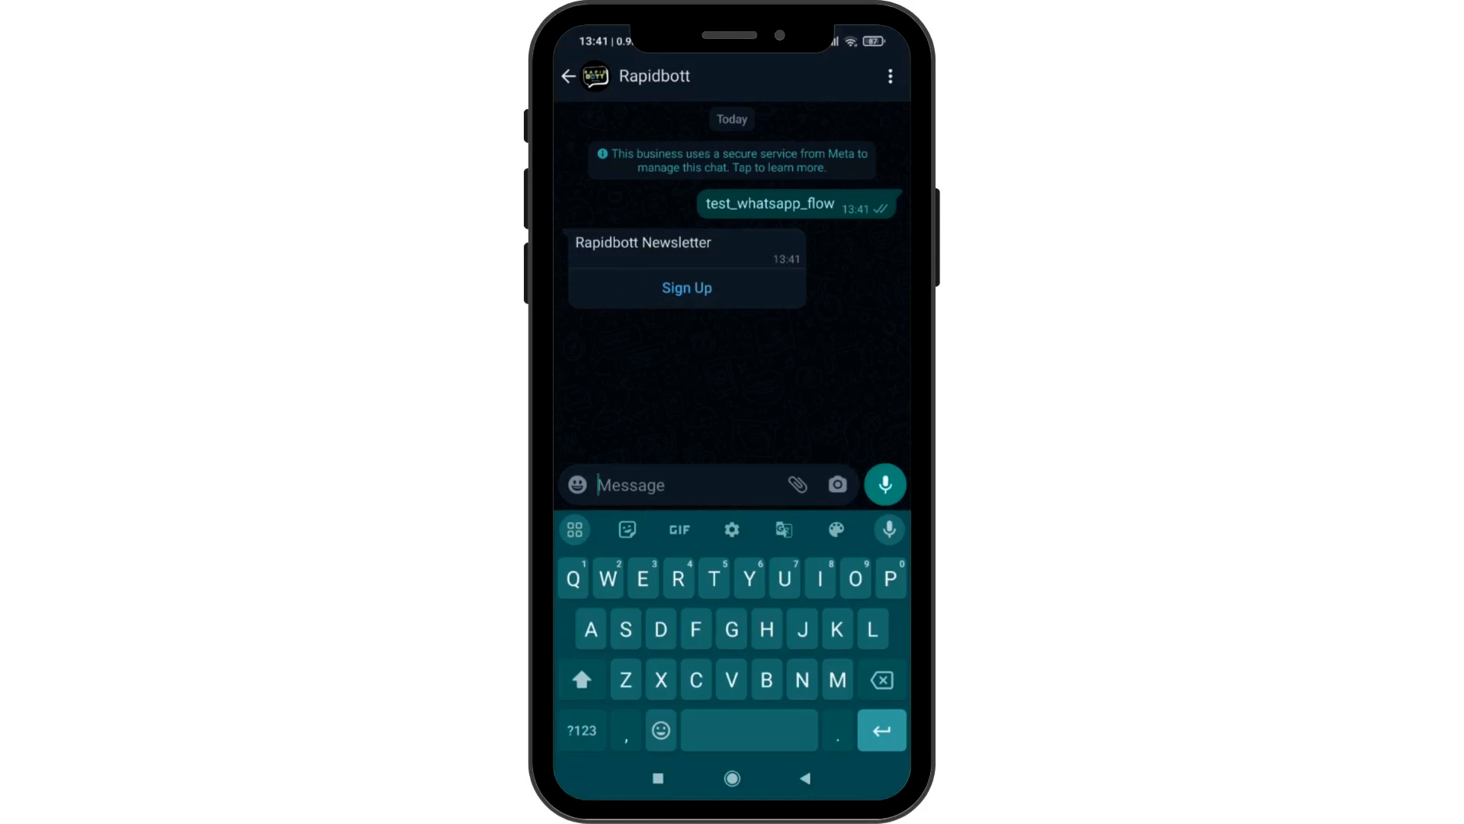
{"action": "left_click", "coordinate": [632, 287]}
Enter a full name and a gmail.com e-mail address, tick Opt In, and submit with Subscribe
{"action": "left_click", "coordinate": [592, 336]}
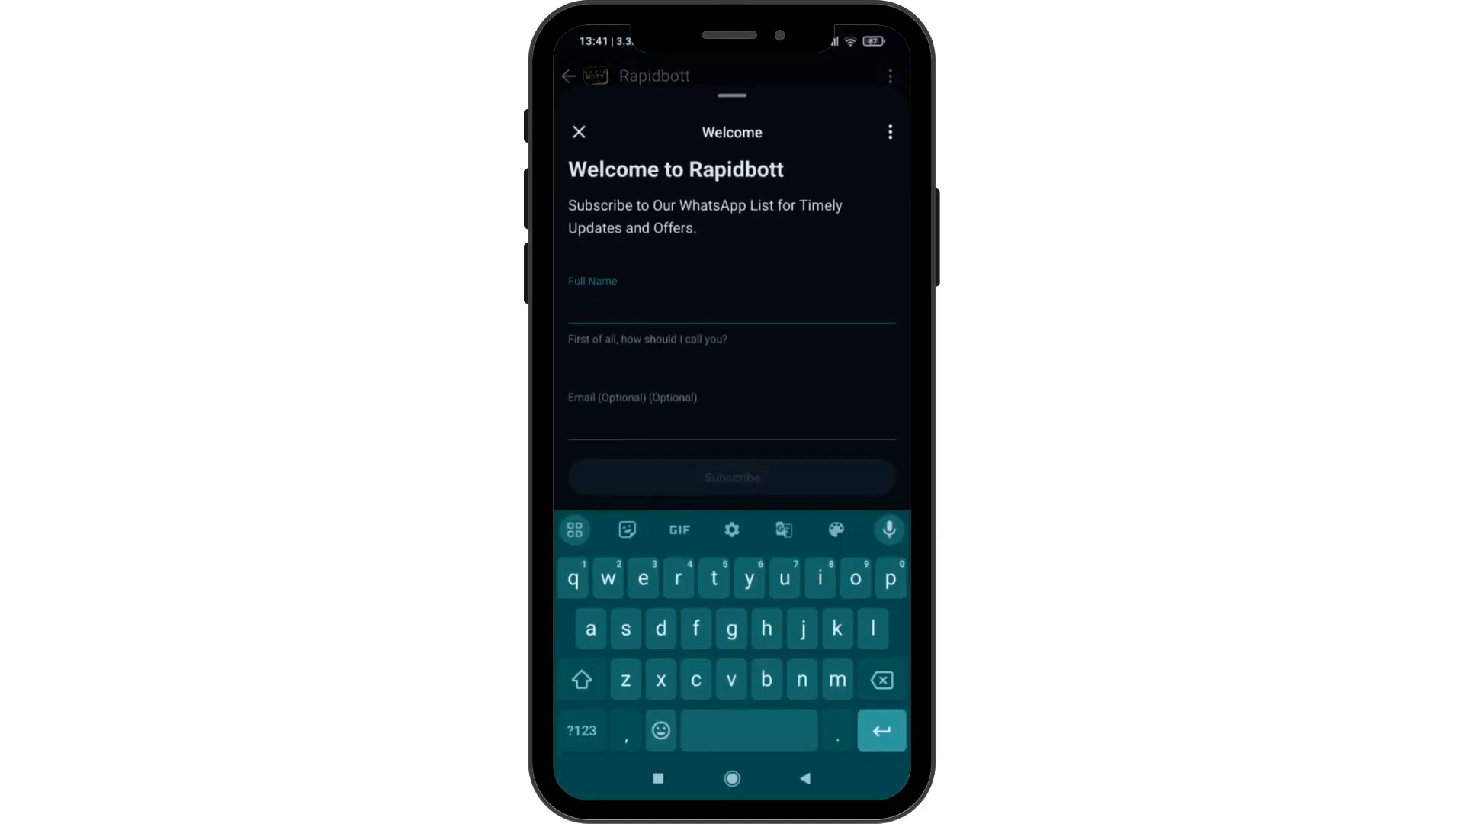
{"action": "type", "text": "Aditya"}
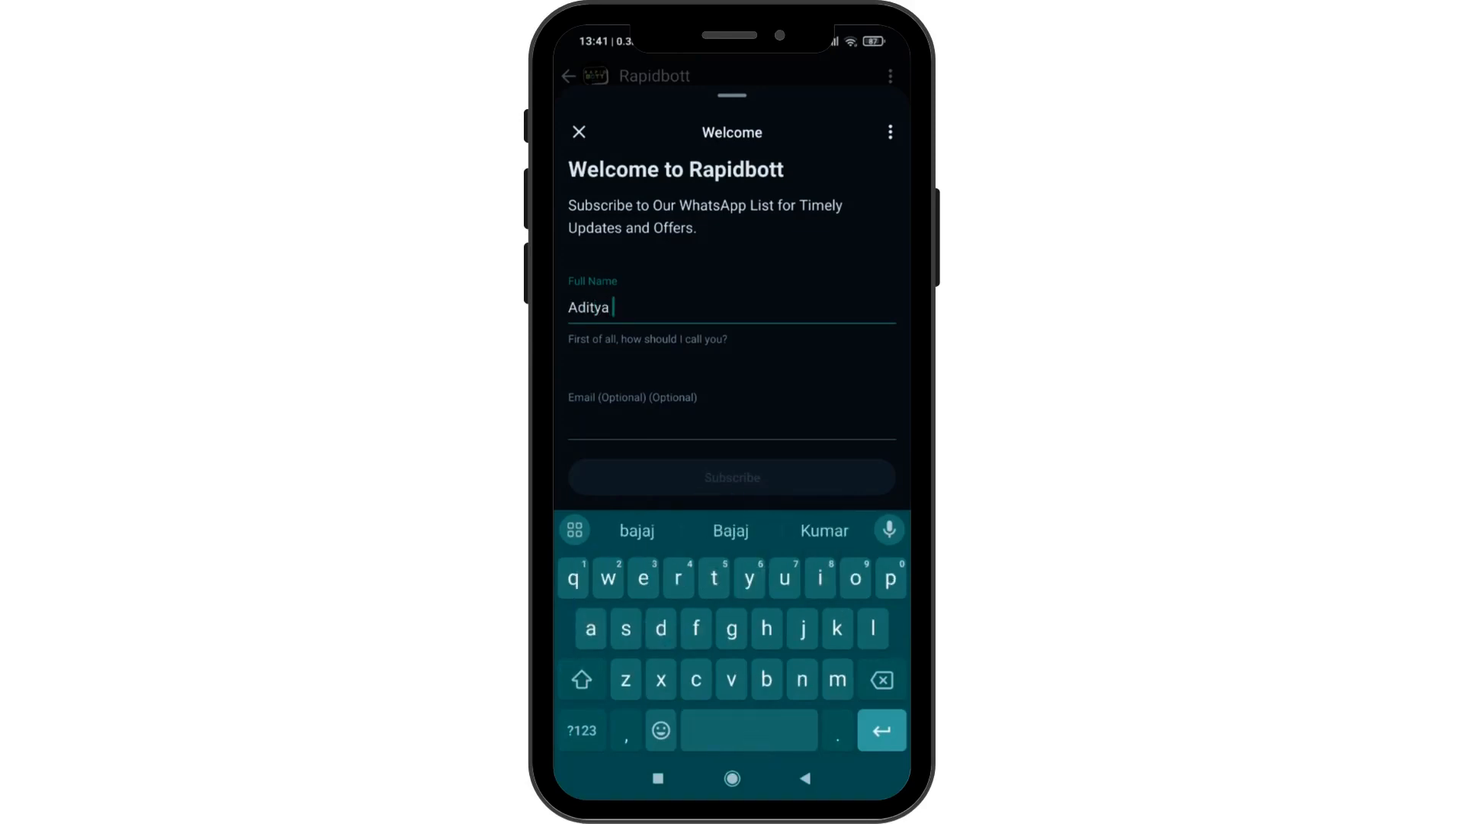
{"action": "left_click", "coordinate": [663, 418]}
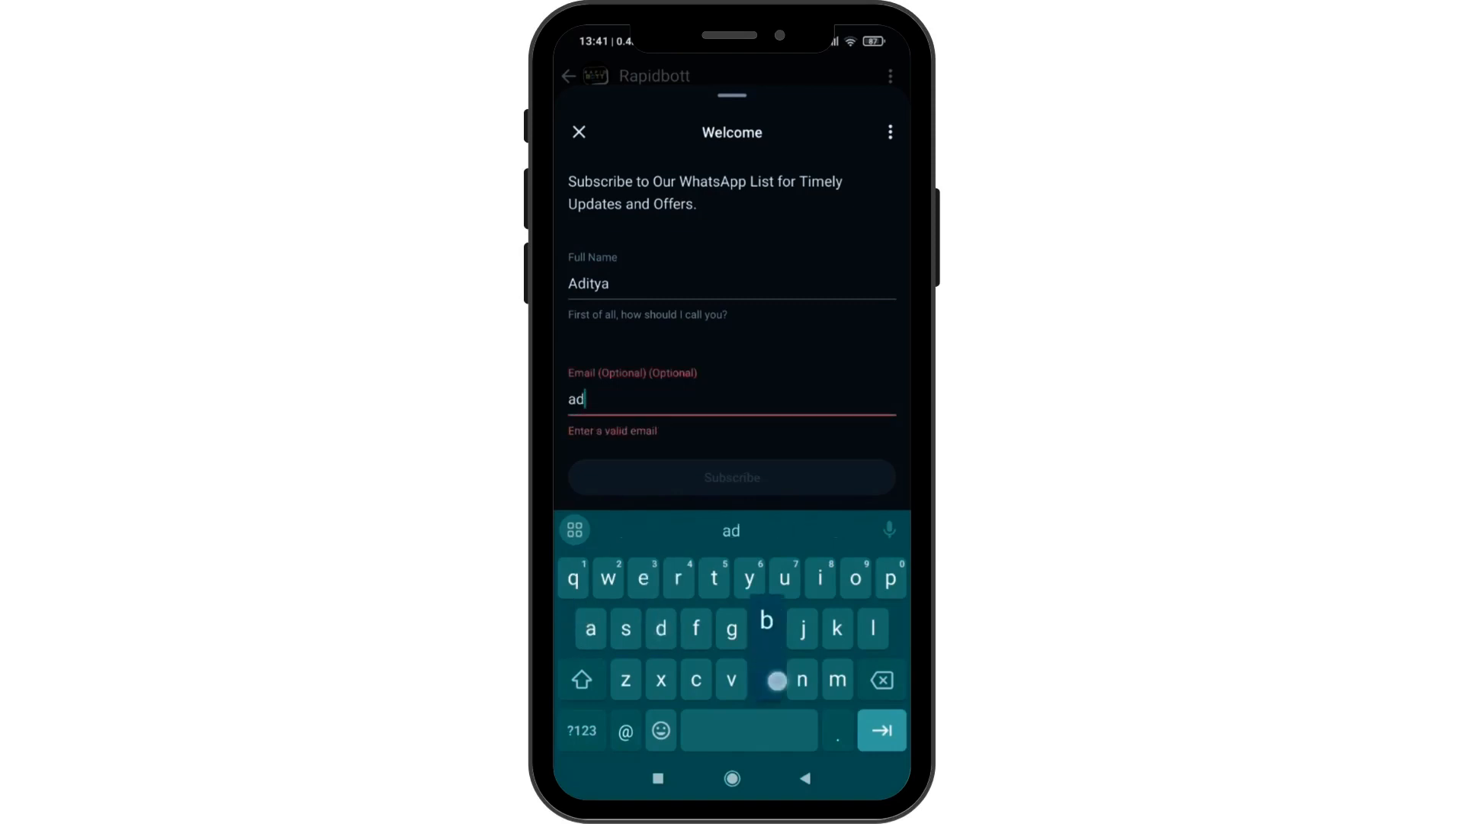
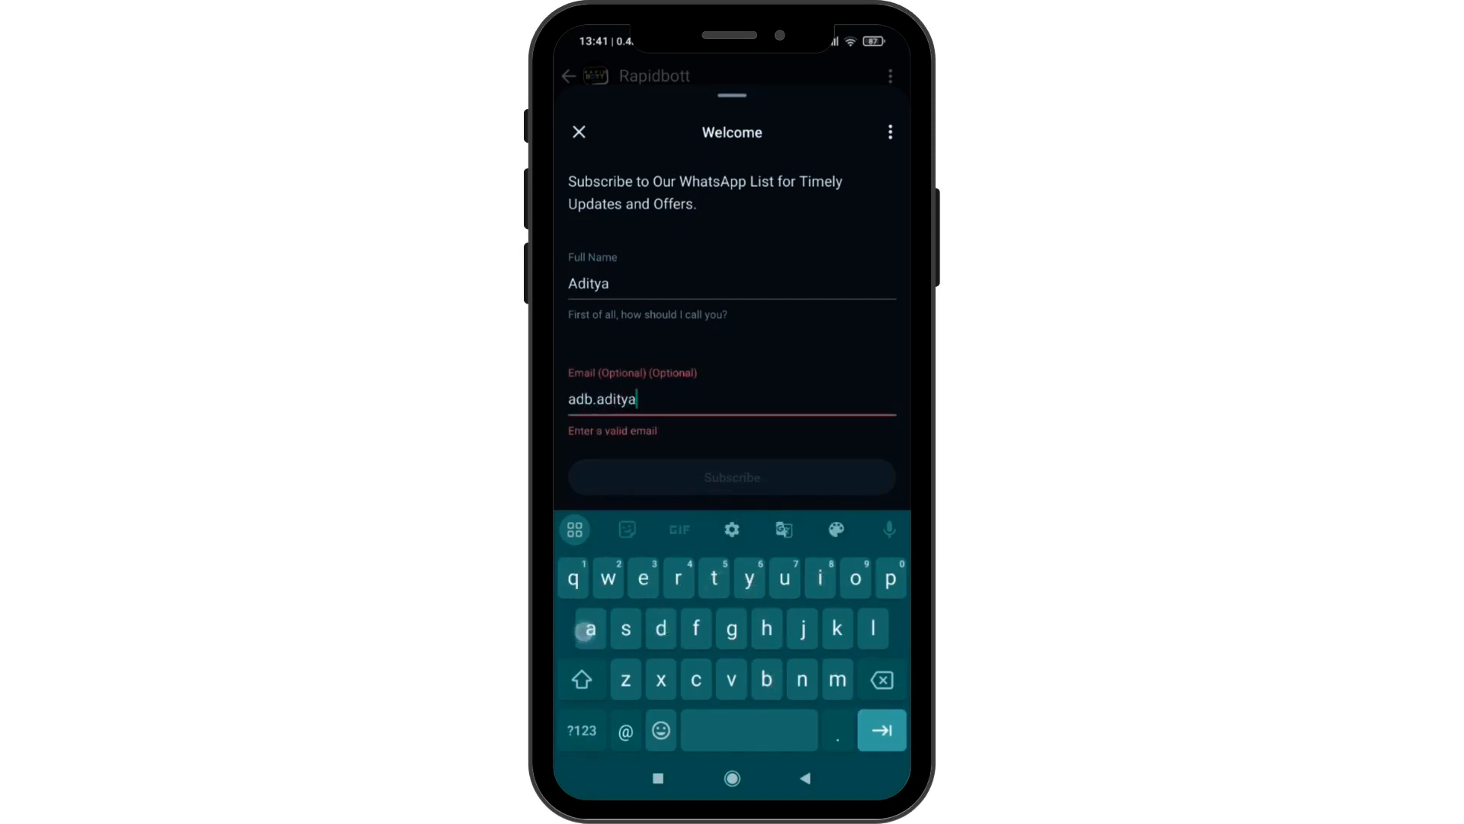
{"action": "left_click", "coordinate": [581, 730]}
{"action": "type", "text": "@"}
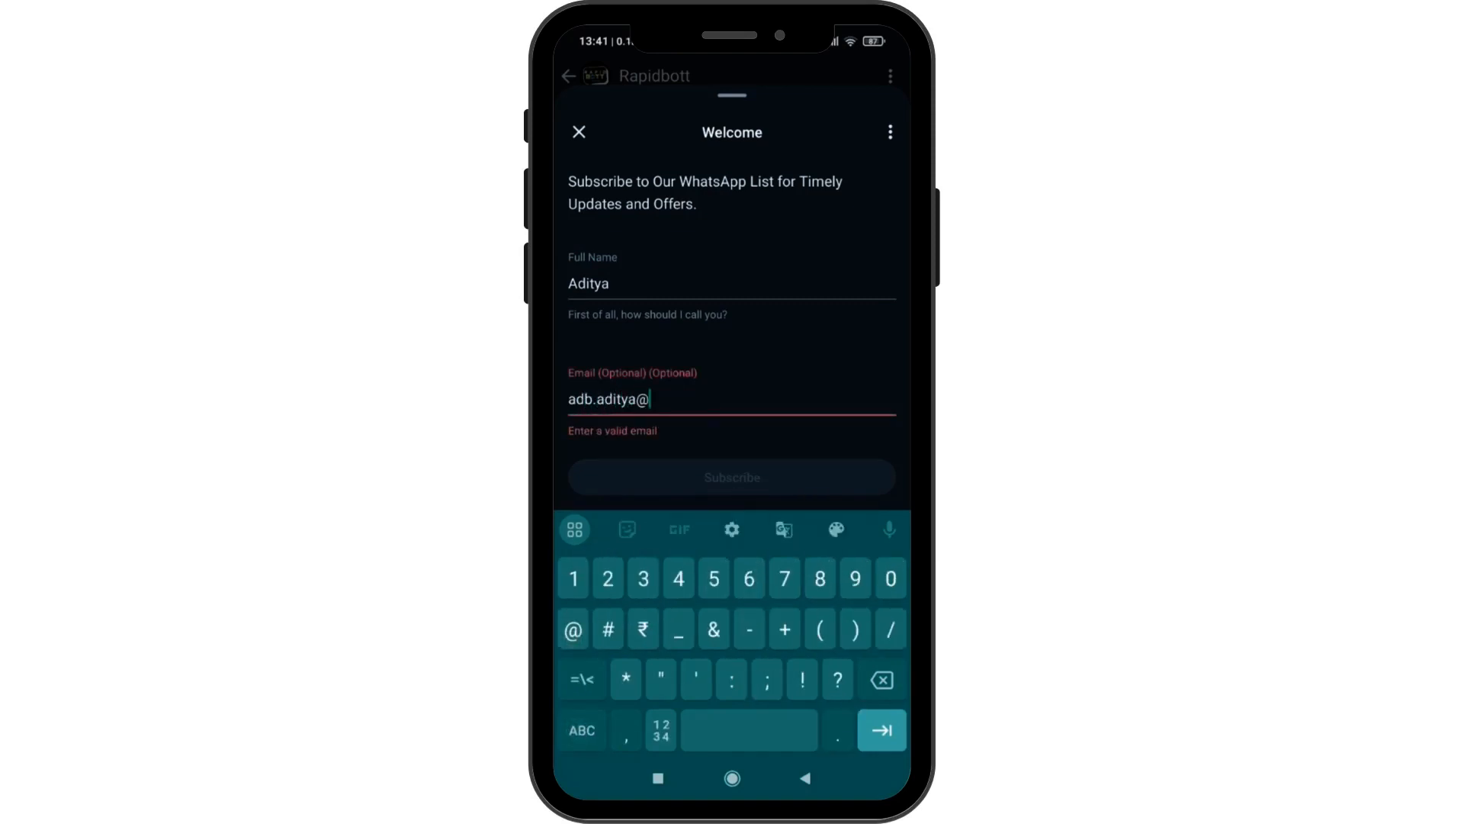
{"action": "left_click", "coordinate": [581, 730]}
{"action": "type", "text": "gmail.com"}
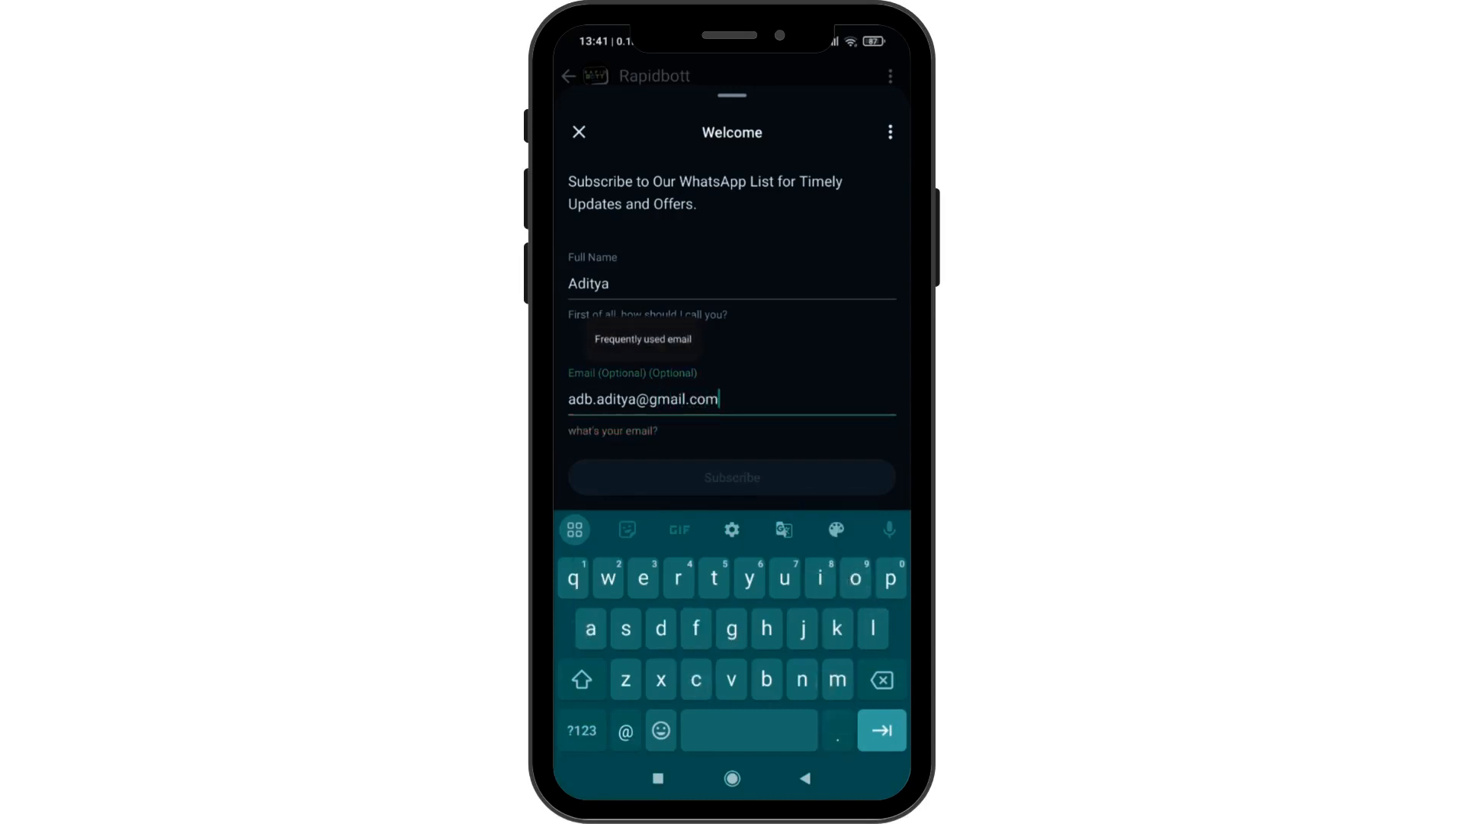
{"action": "left_click", "coordinate": [777, 405]}
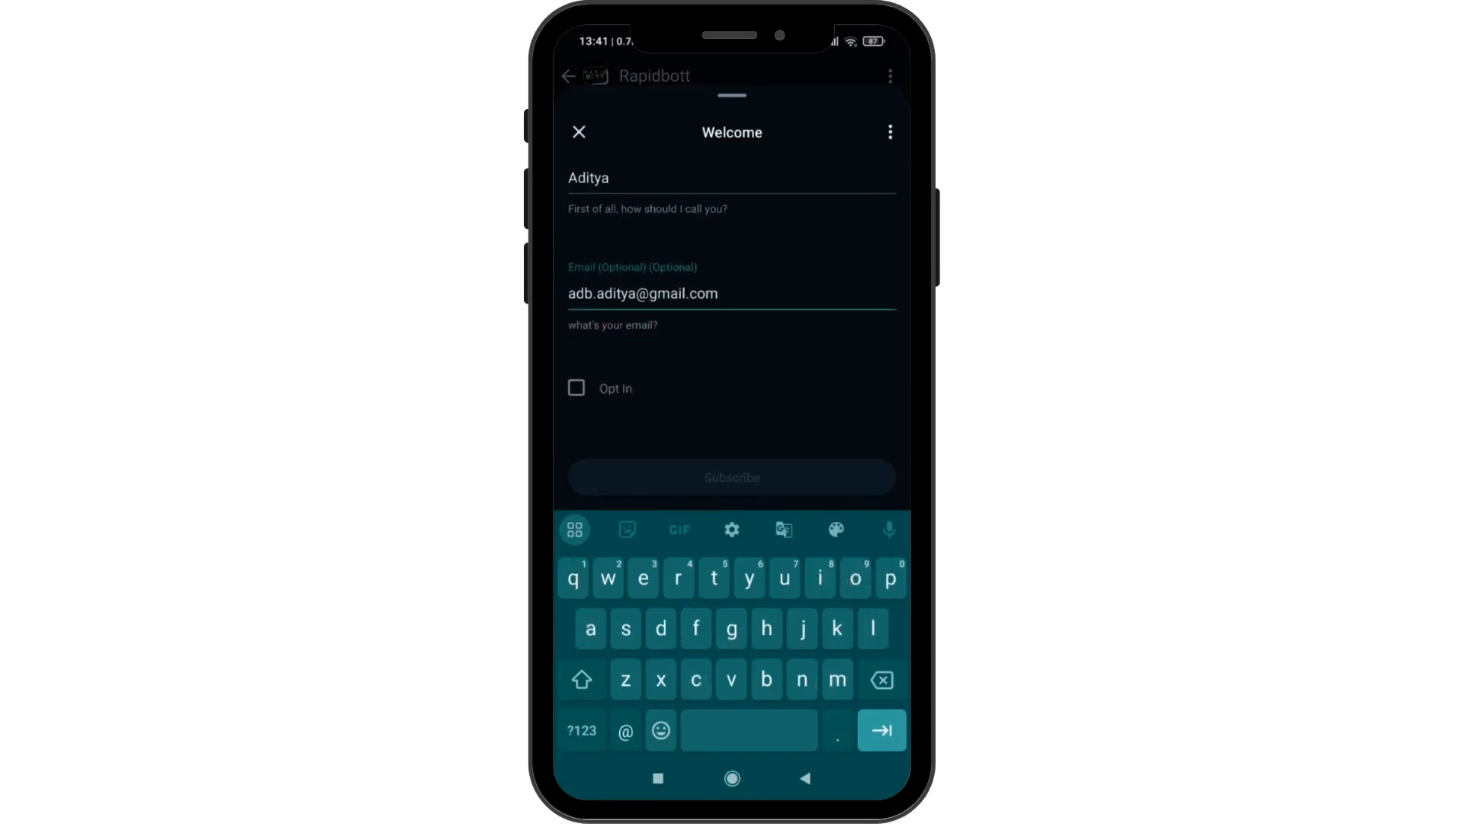
{"action": "left_click", "coordinate": [576, 387]}
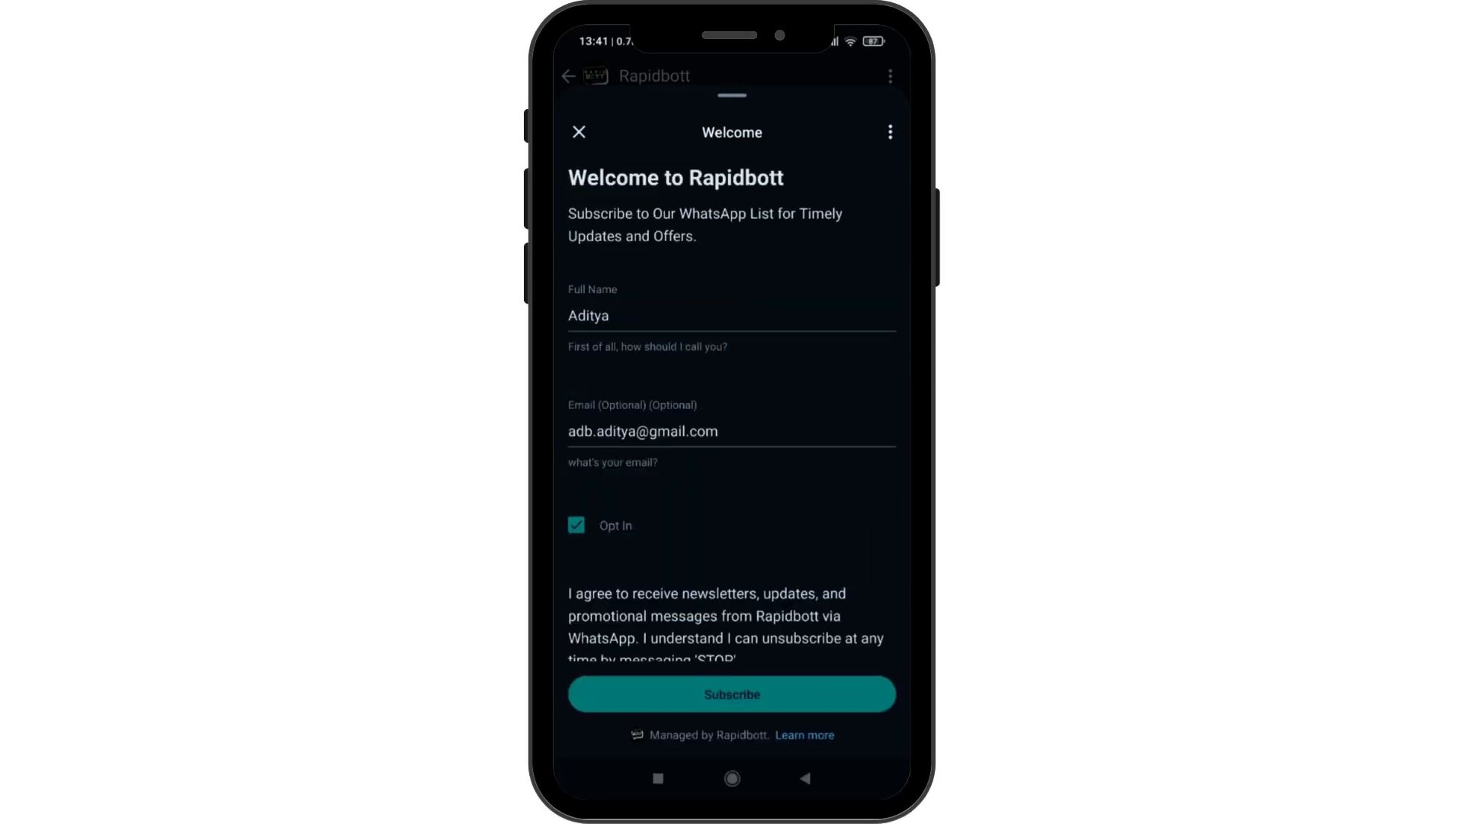
{"action": "left_click", "coordinate": [732, 694]}
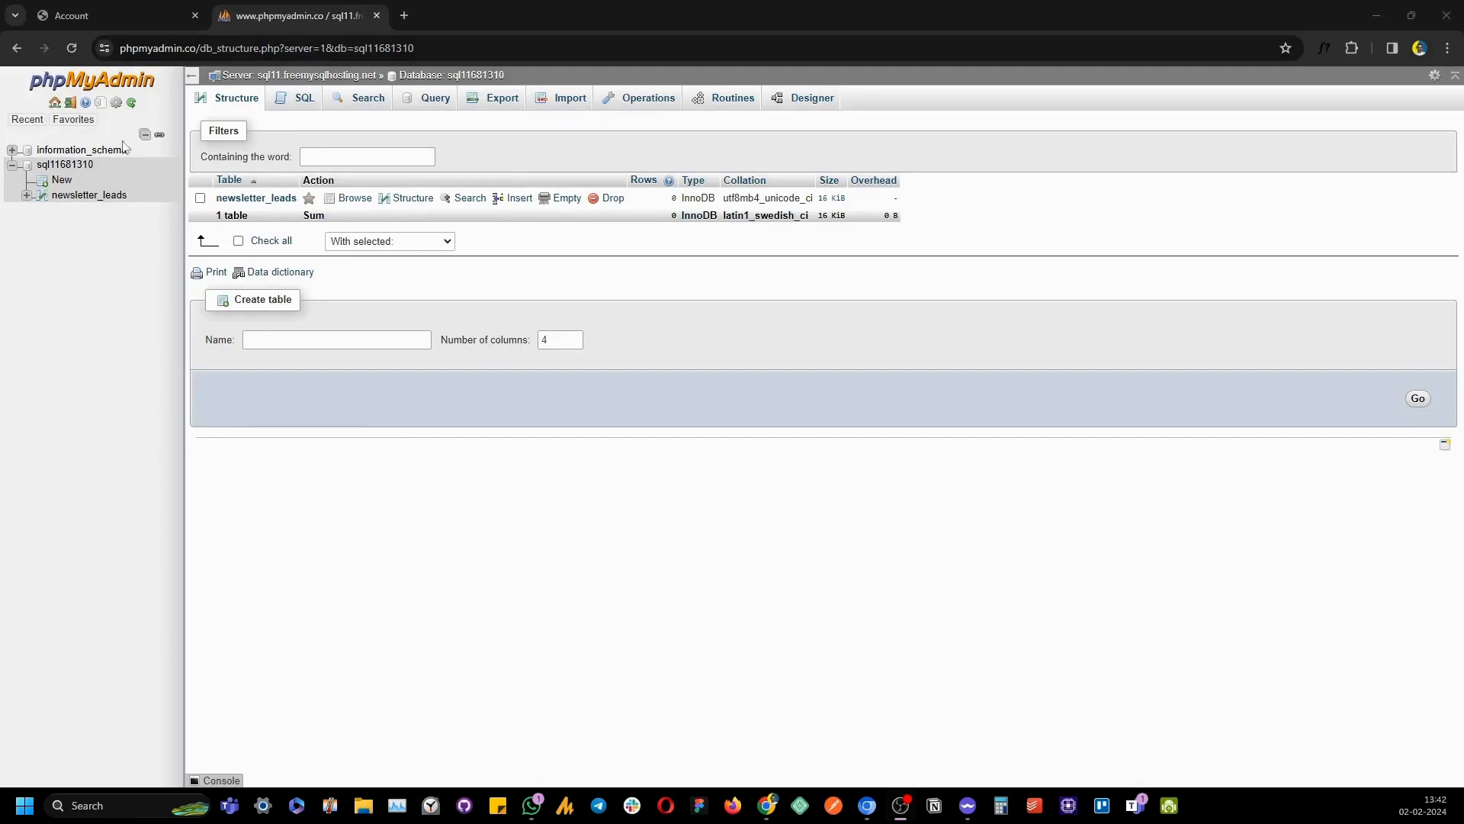
Refresh the database page and browse newsletter_leads to see its 1 stored test row
{"action": "left_click", "coordinate": [81, 50]}
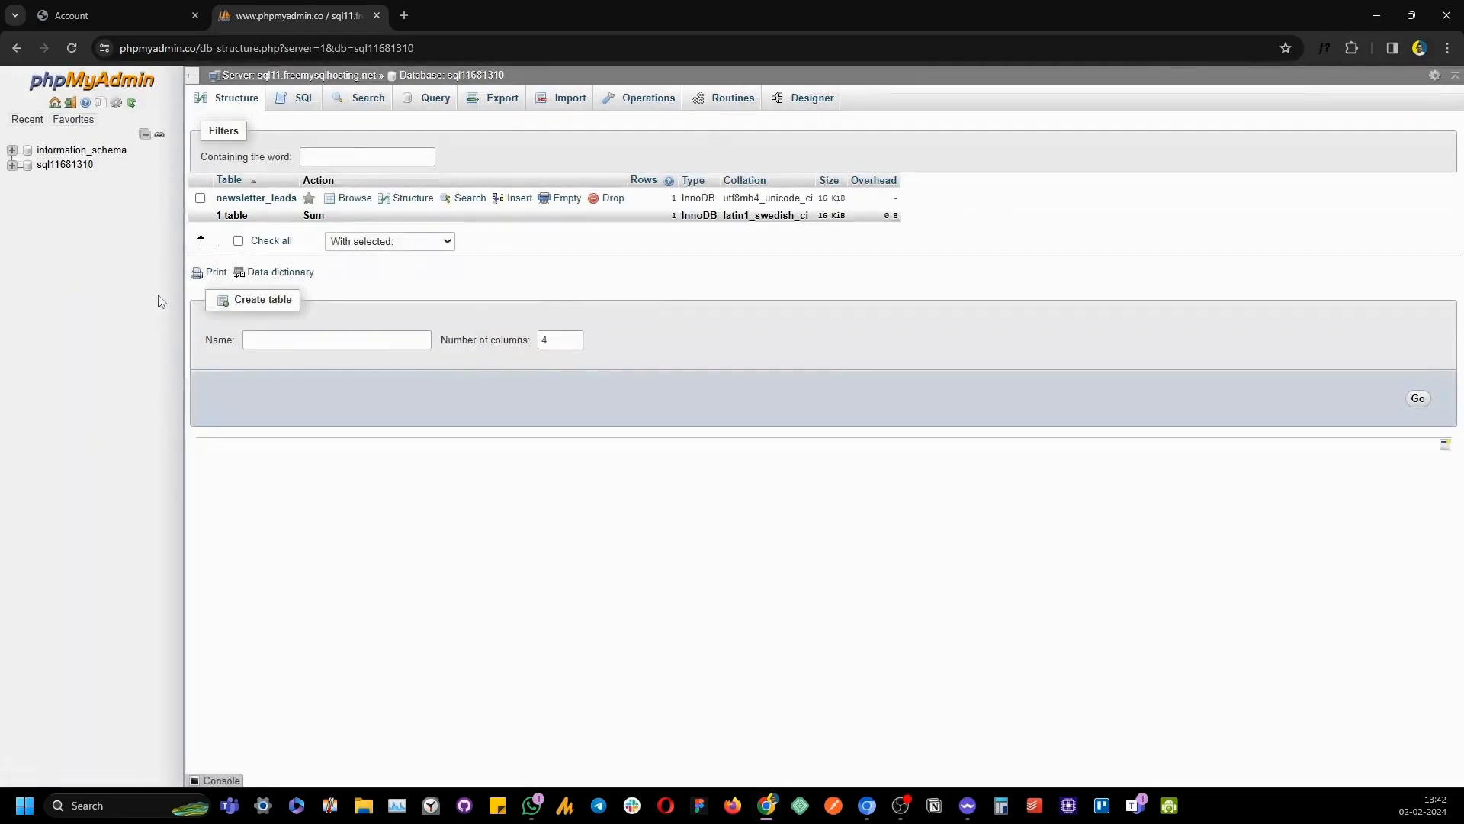
{"action": "left_click", "coordinate": [258, 206]}
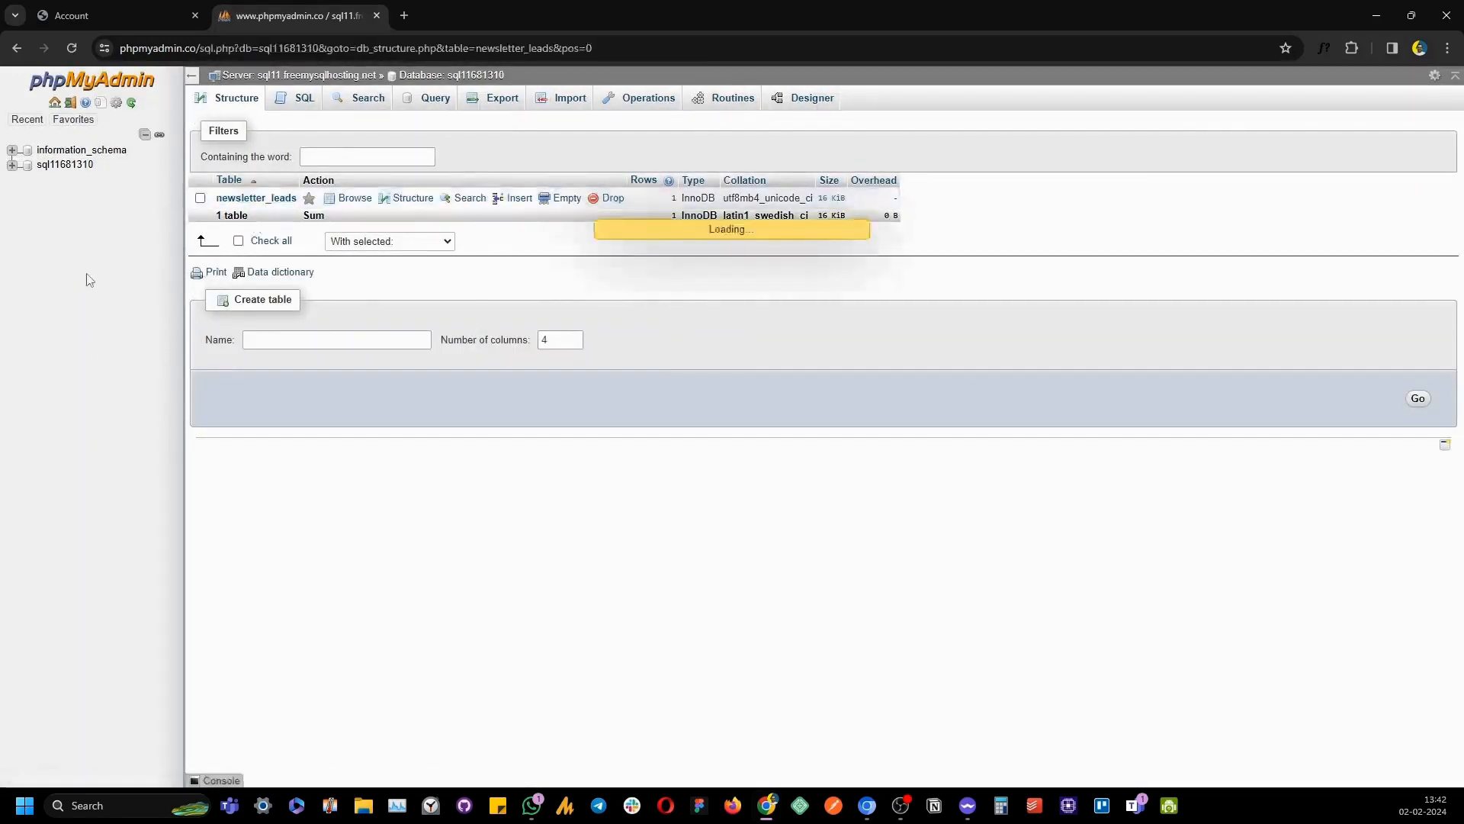